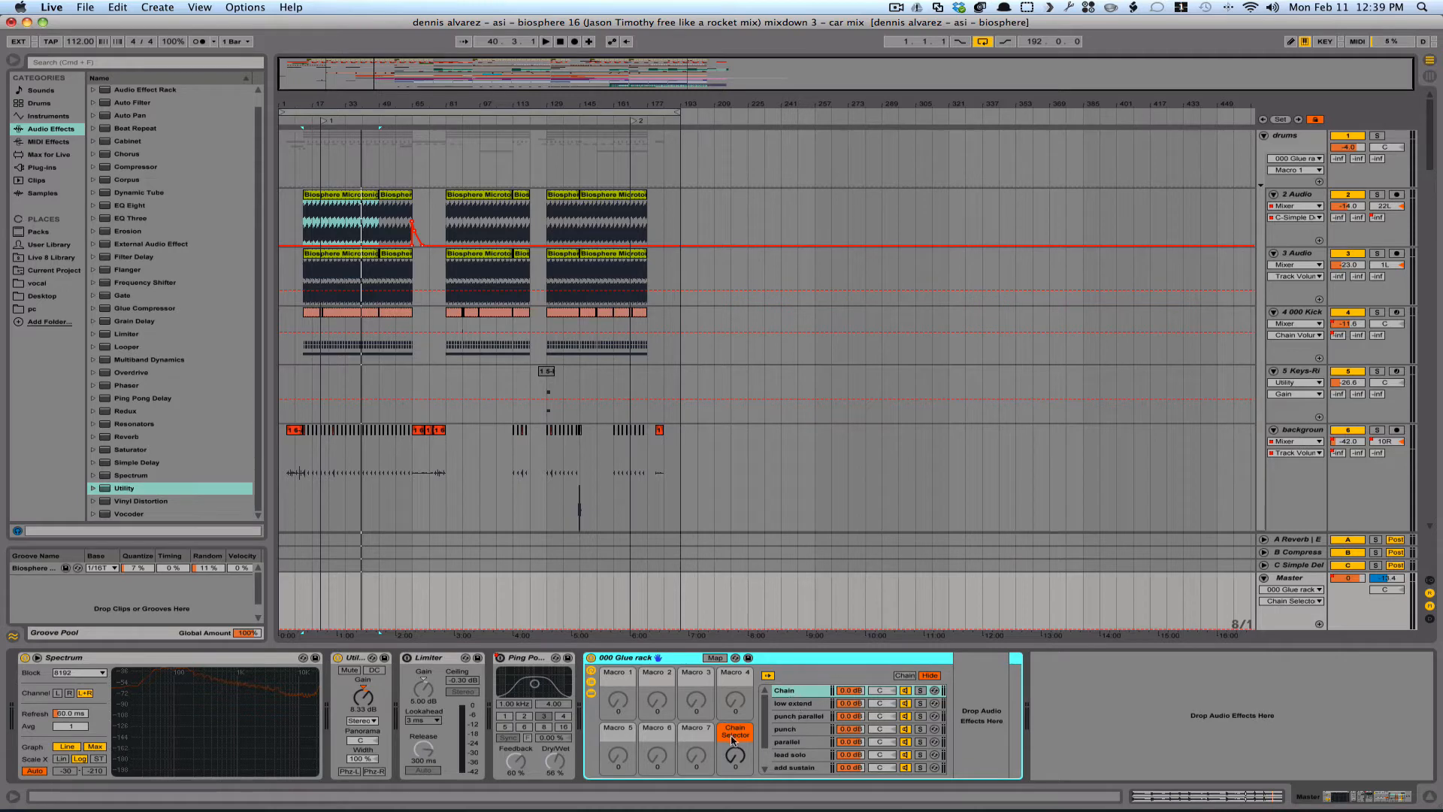
Look through the chains in the Master track's 000 Glue rack and locate its Chain Selector macro
scroll(802, 707, "down", 2)
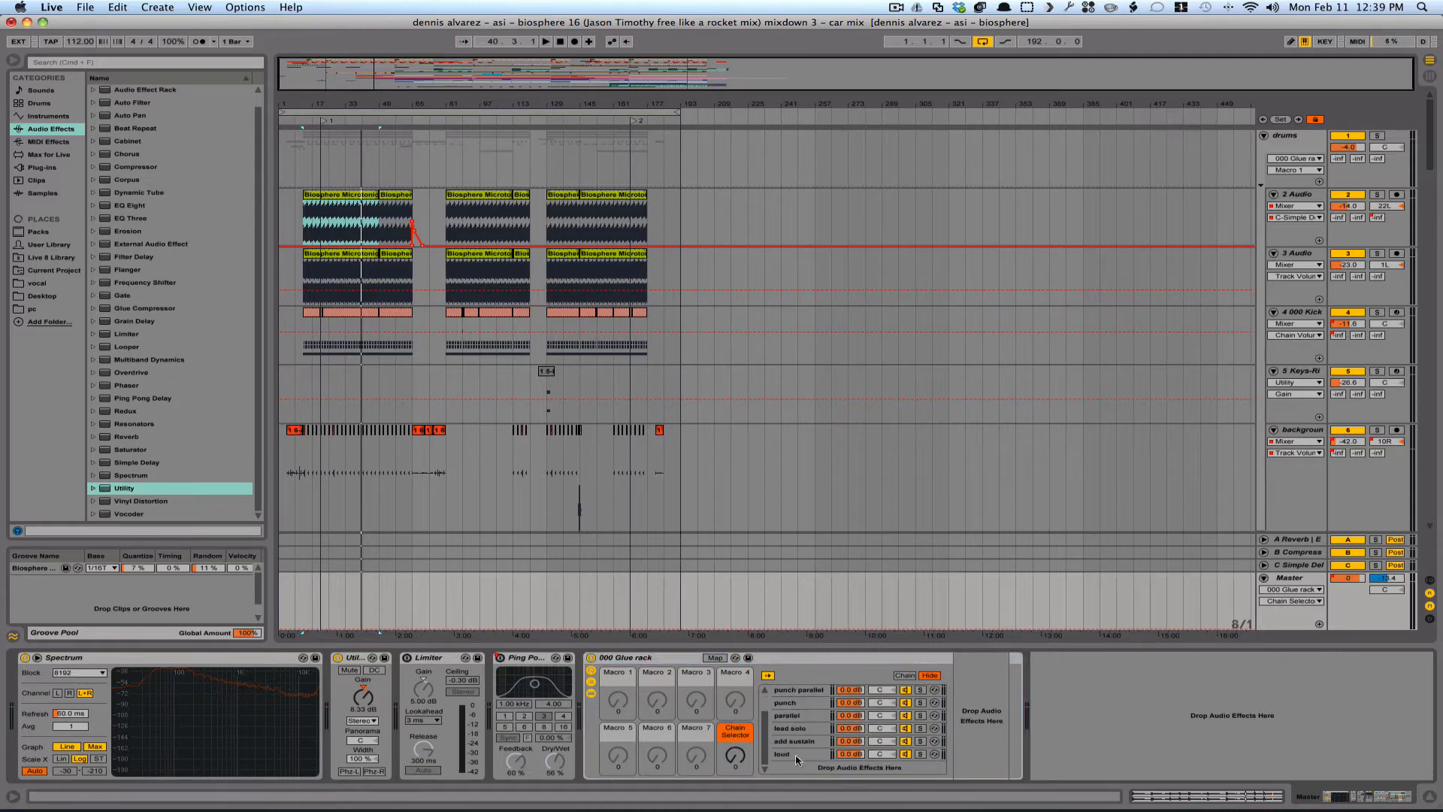
scroll(798, 738, "up", 2)
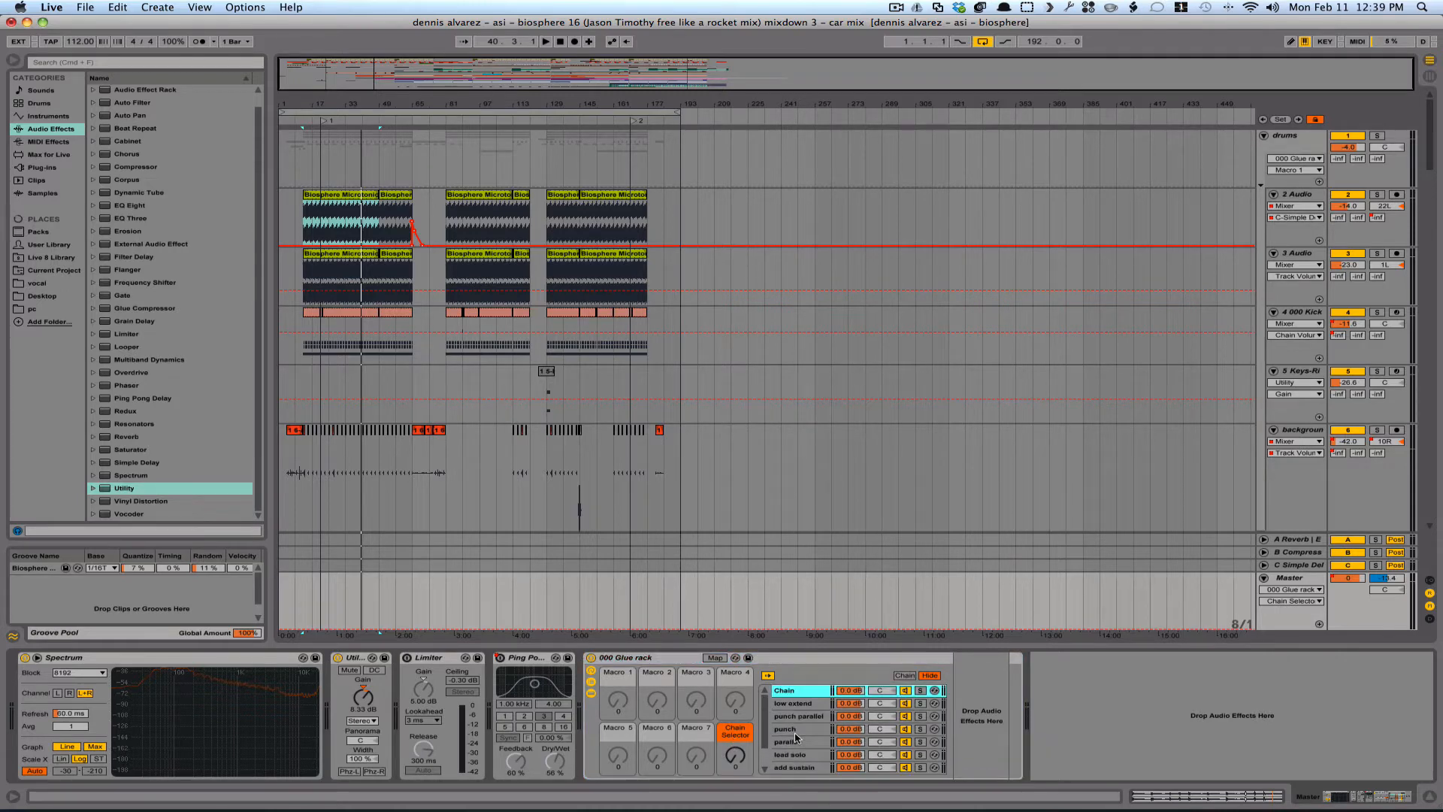
left_click(736, 757)
left_click_drag(736, 757, 736, 780)
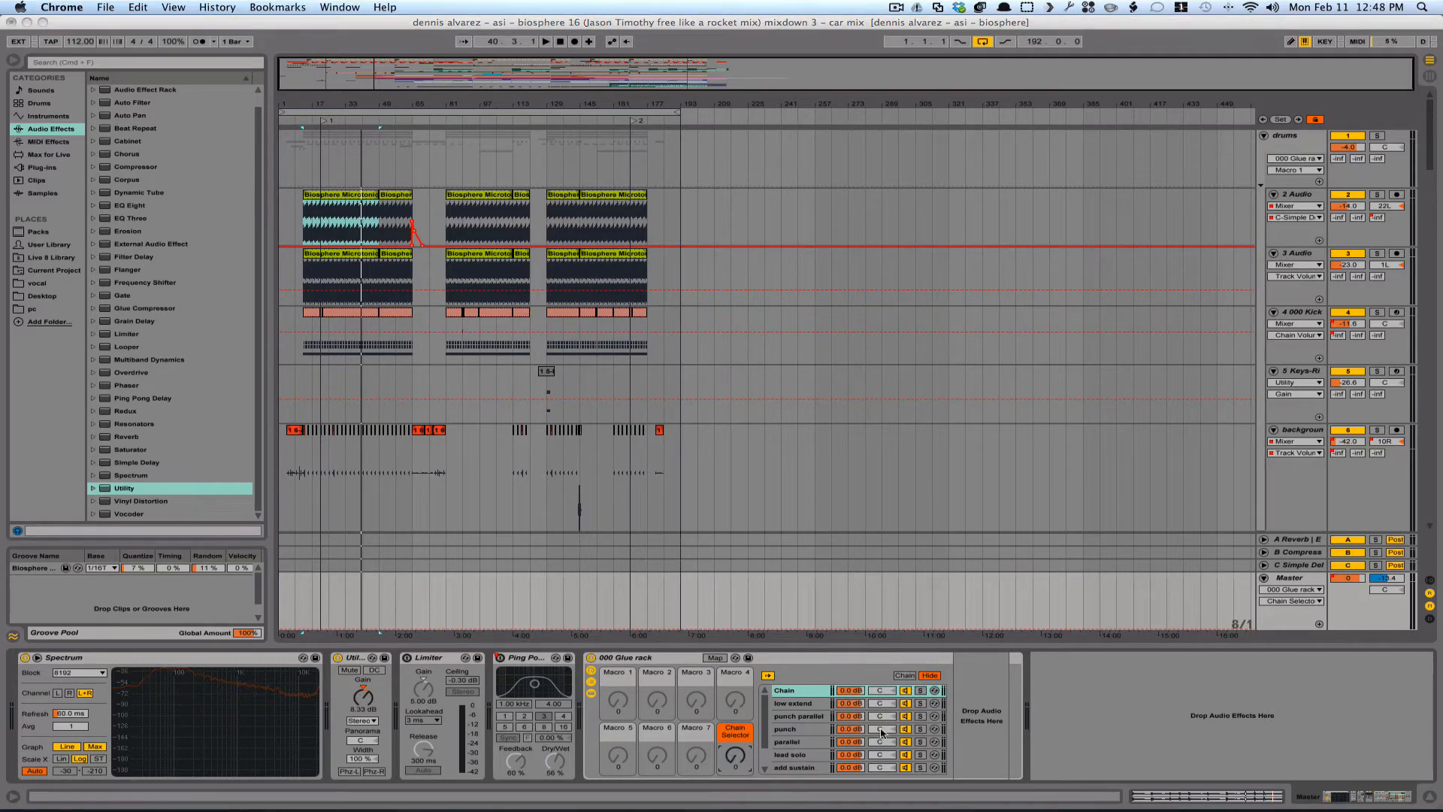
left_click(999, 553)
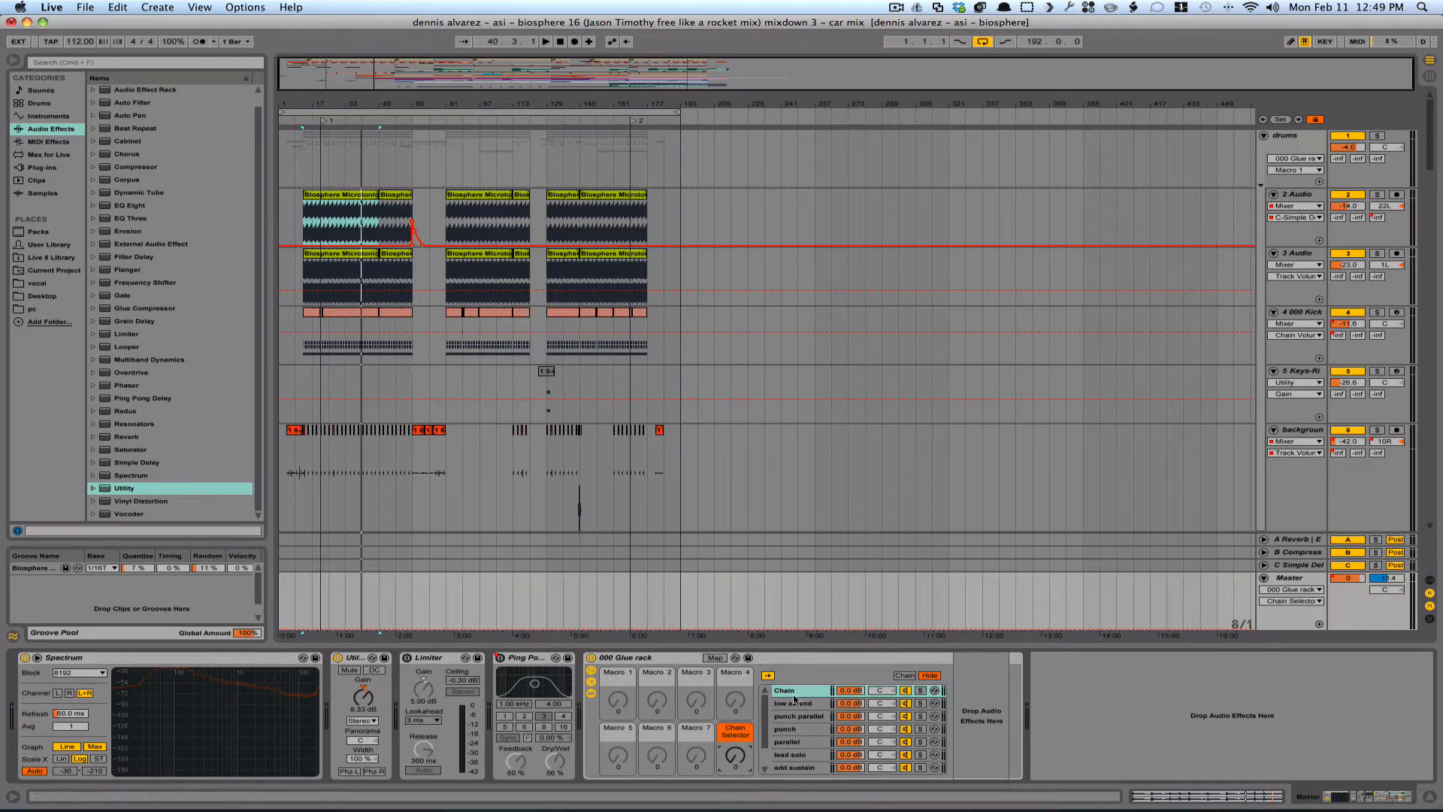
scroll(804, 710, "down", 2)
scroll(804, 710, "up", 2)
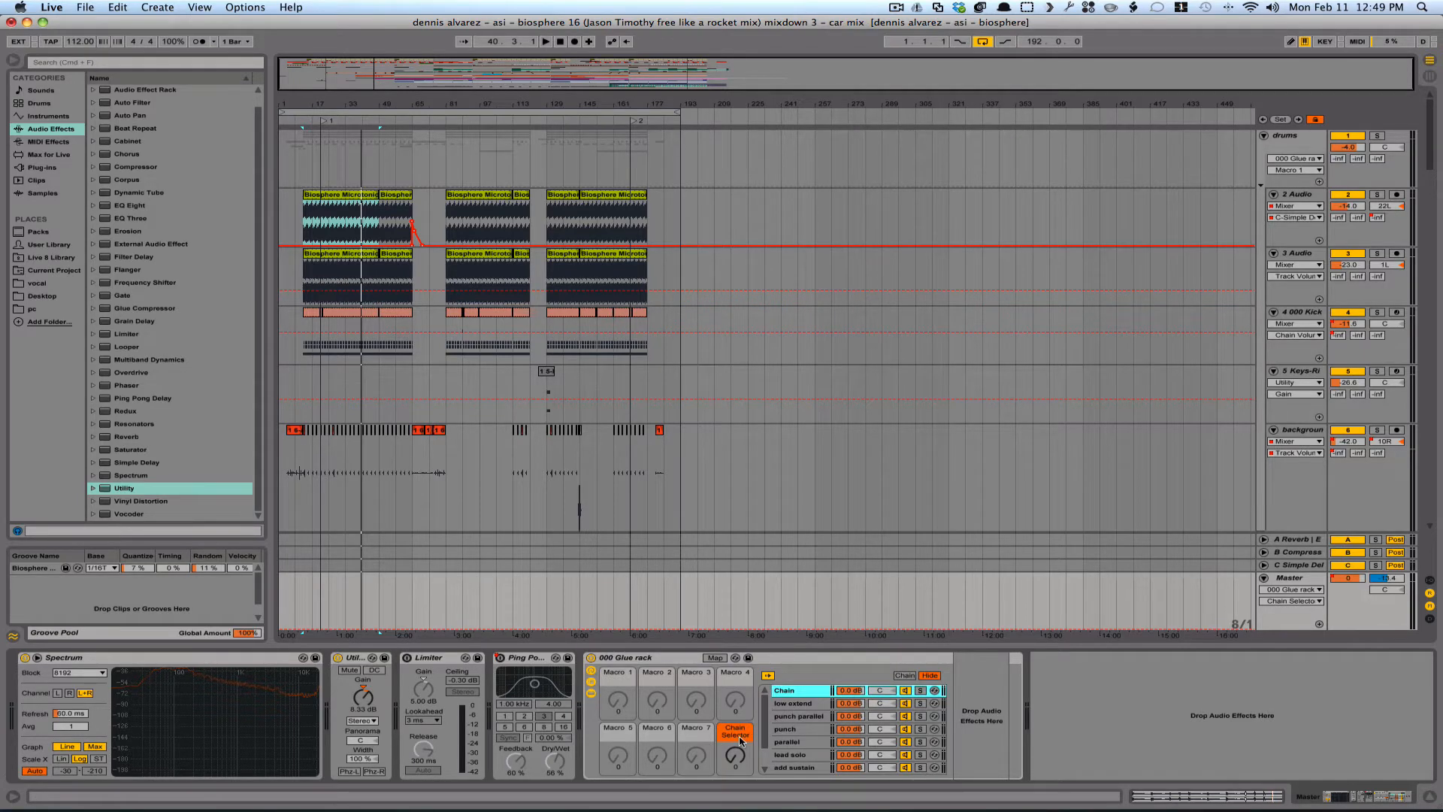
left_click(633, 659)
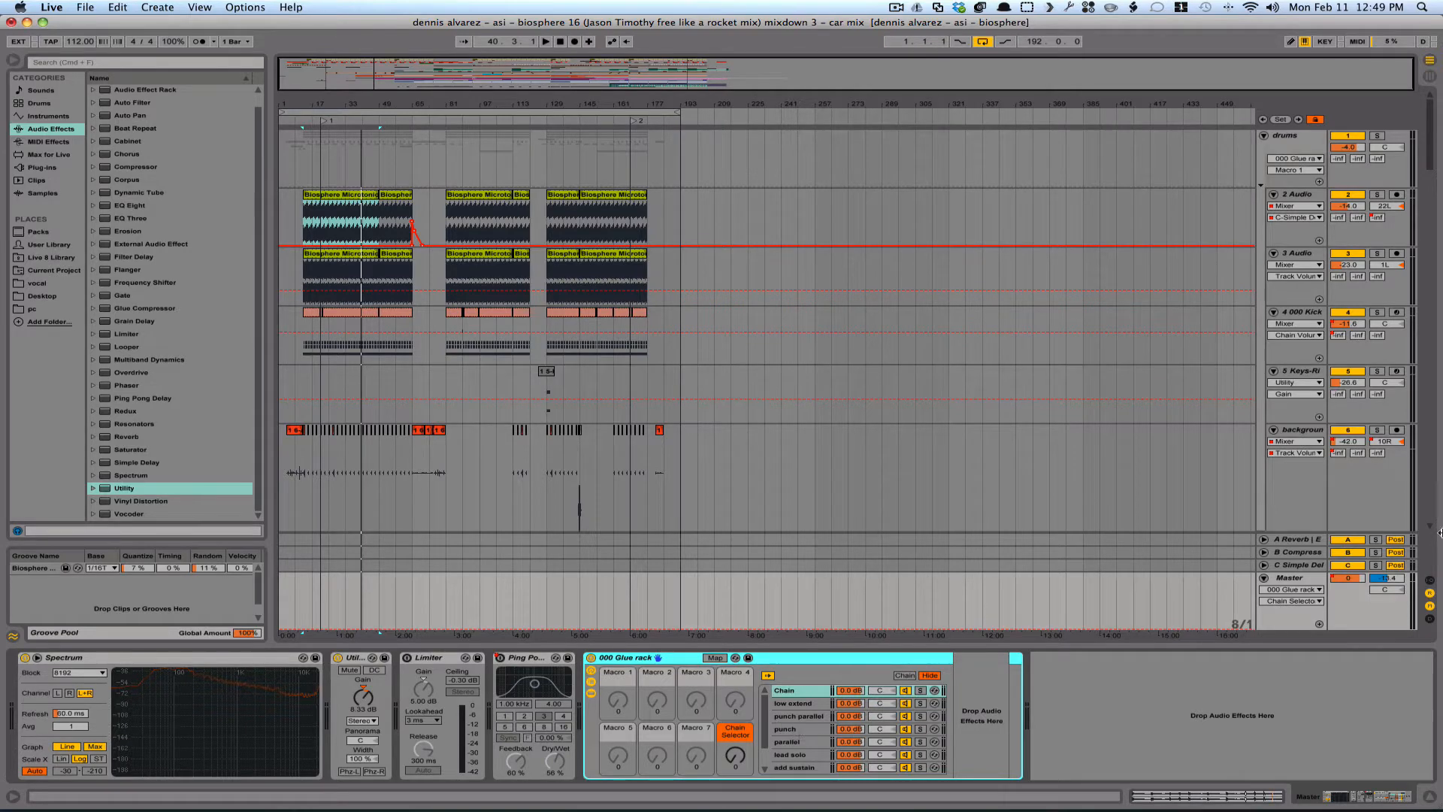
left_click(1300, 581)
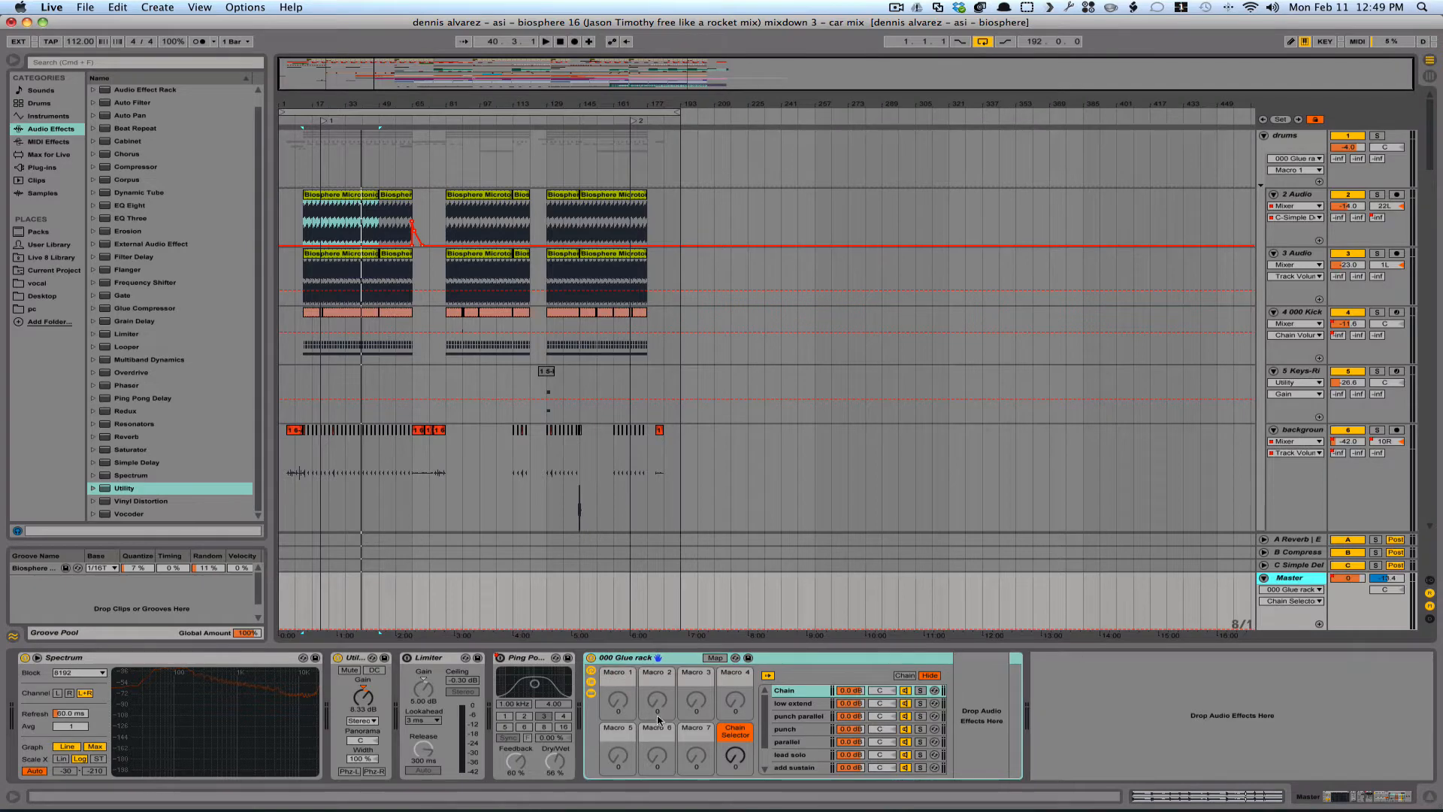
left_click(735, 755)
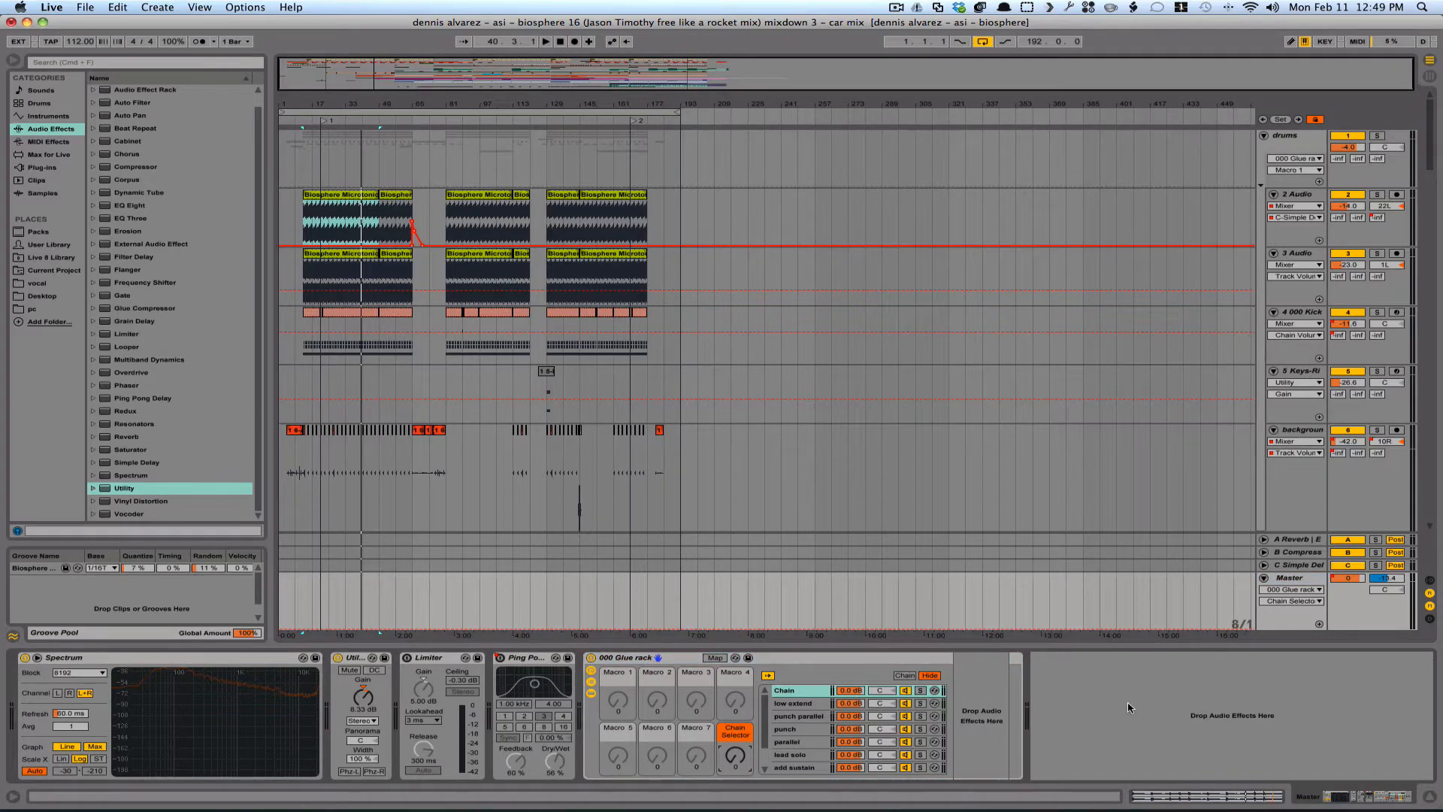
Play the arrangement from bar 49 through the Master track's 000 Glue rack with the Chain Selector at 0
key("space")
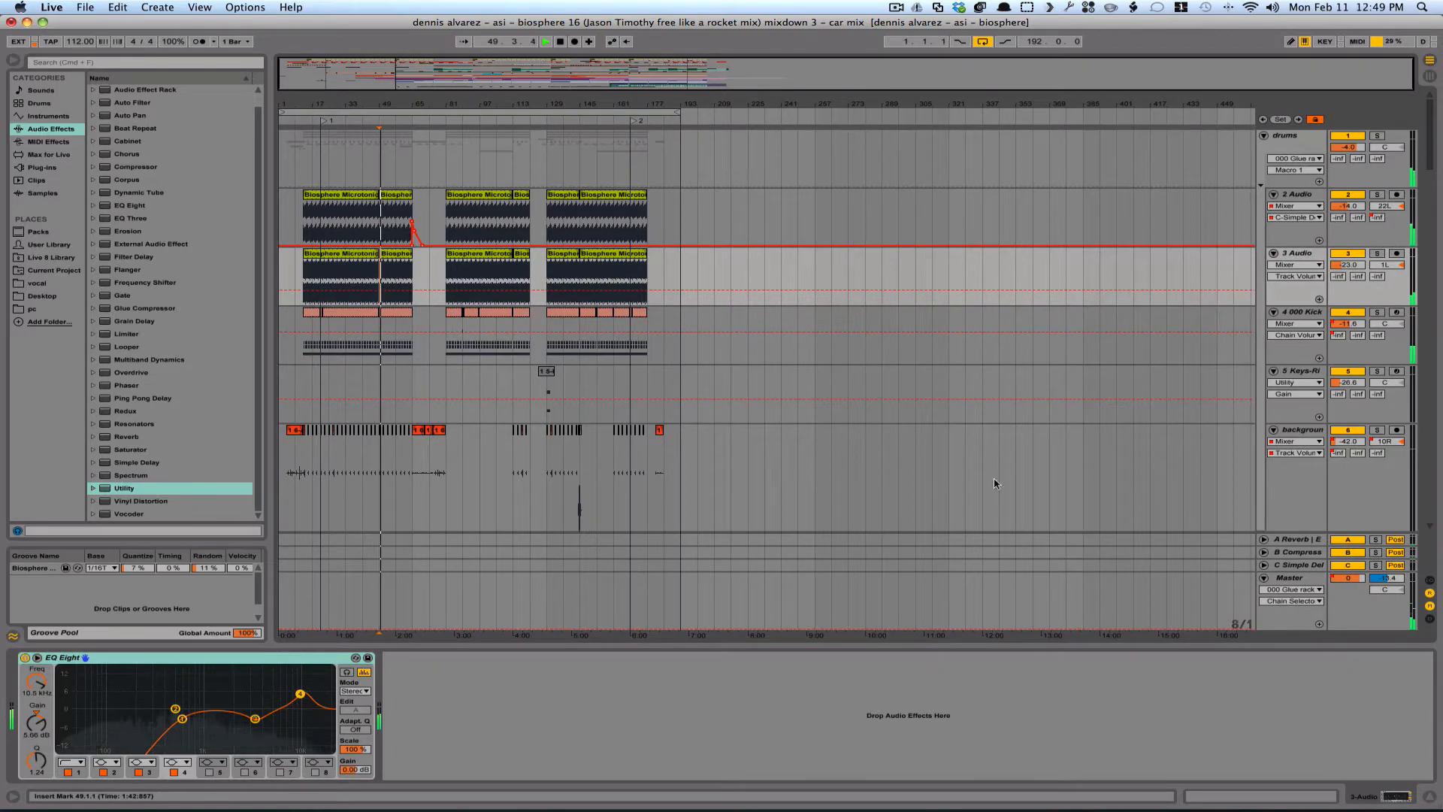
left_click(1283, 580)
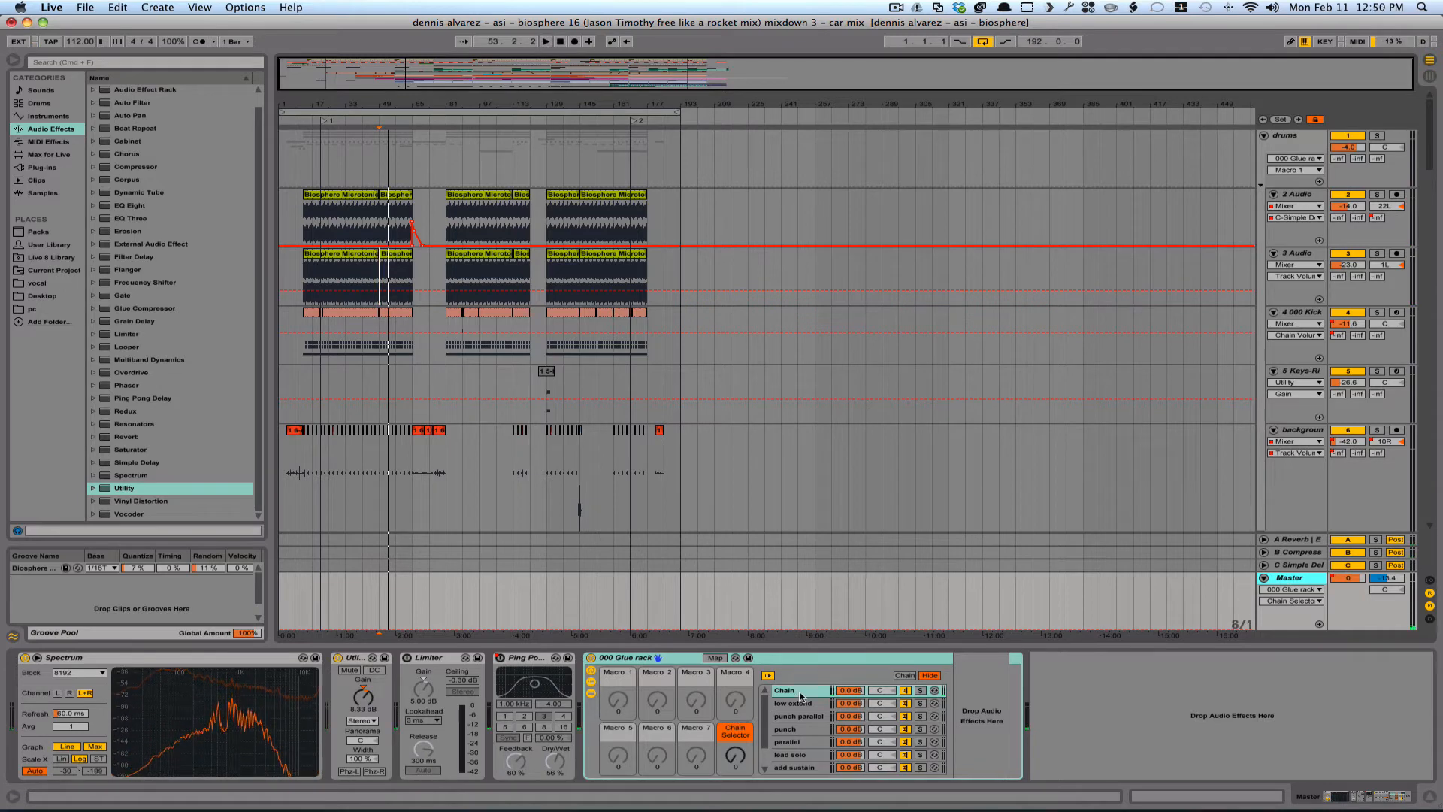
left_click(739, 759)
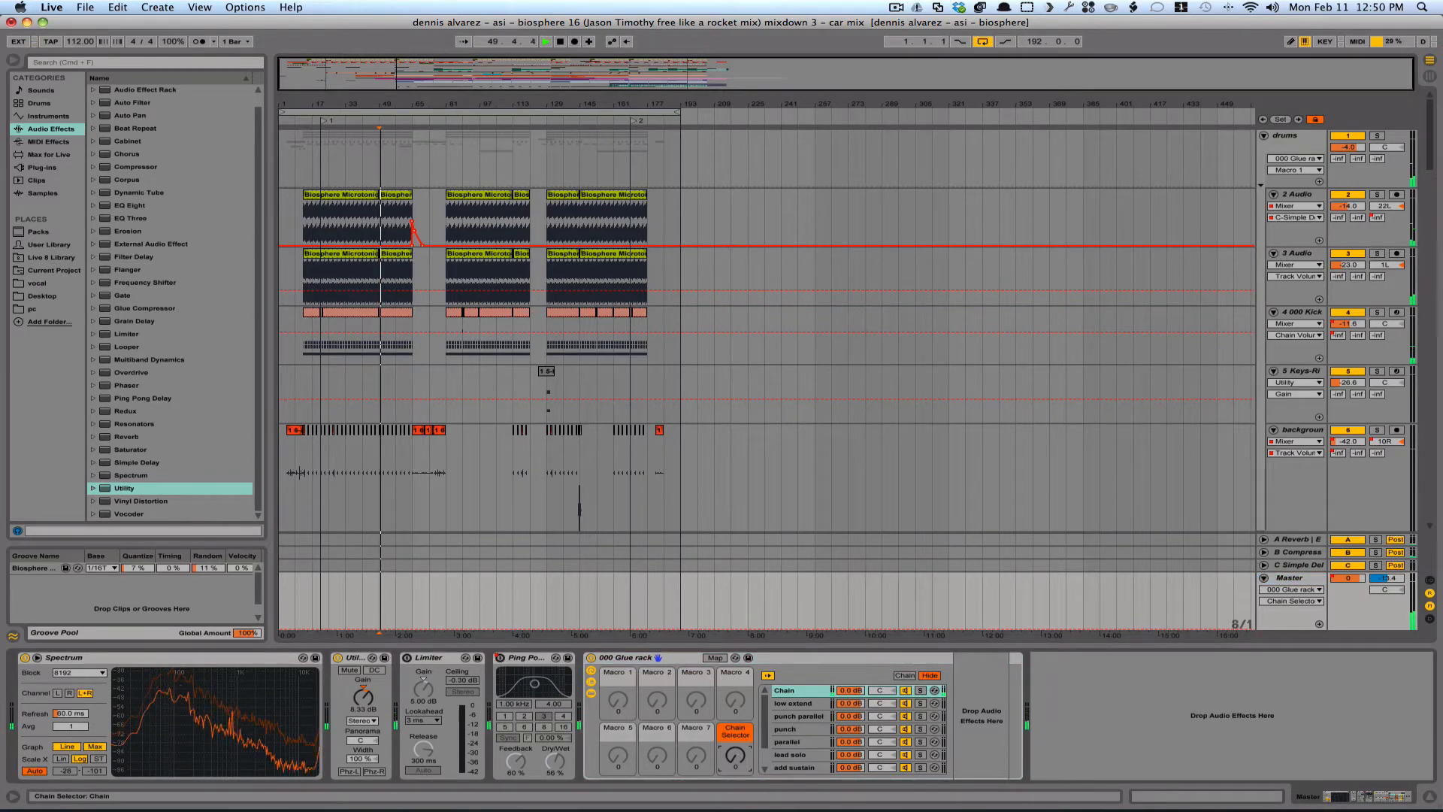
Audition the low extend chain with the Chain Selector at 17, switching the Glue rack off and on to compare
left_click_drag(737, 758, 737, 748)
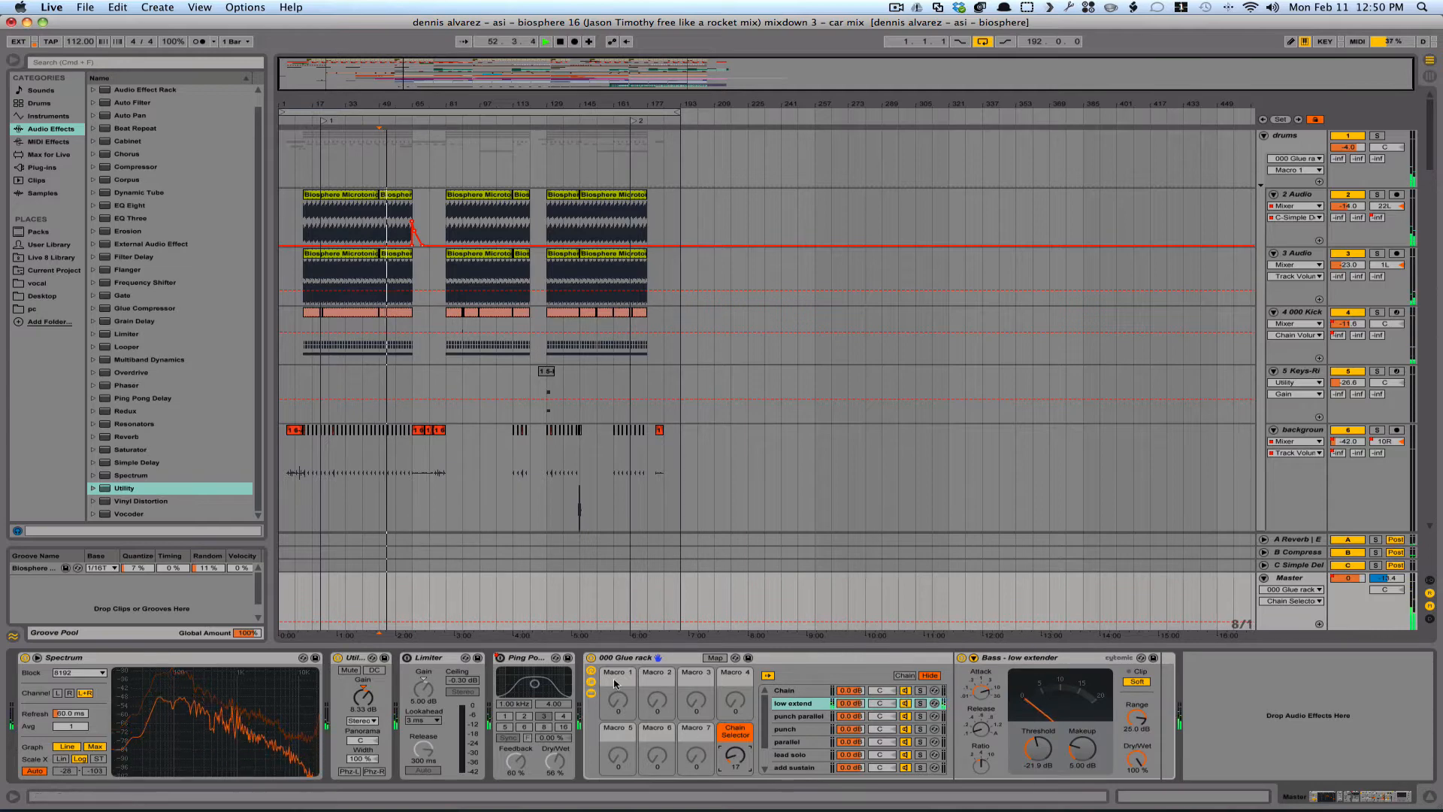
left_click(591, 659)
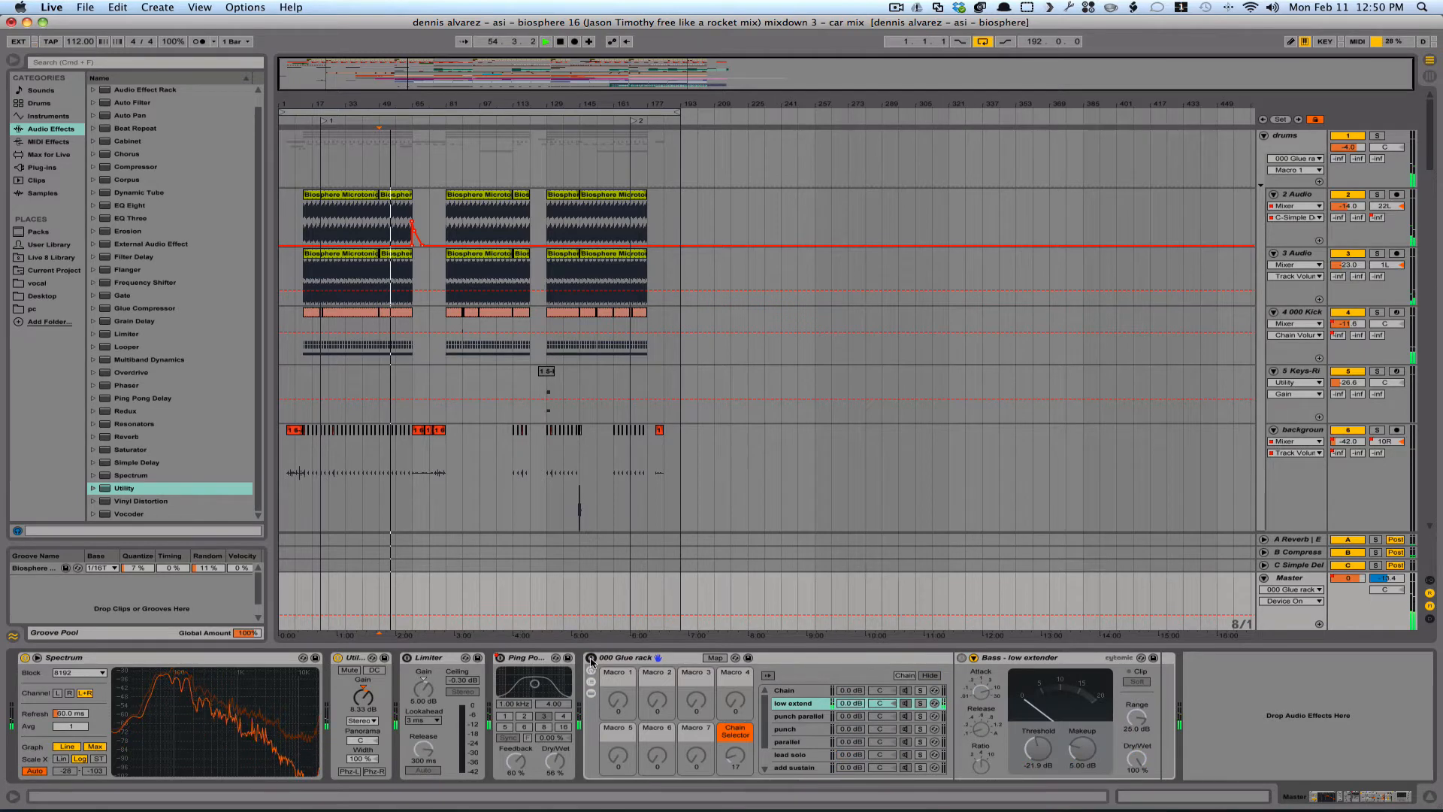
left_click(590, 659)
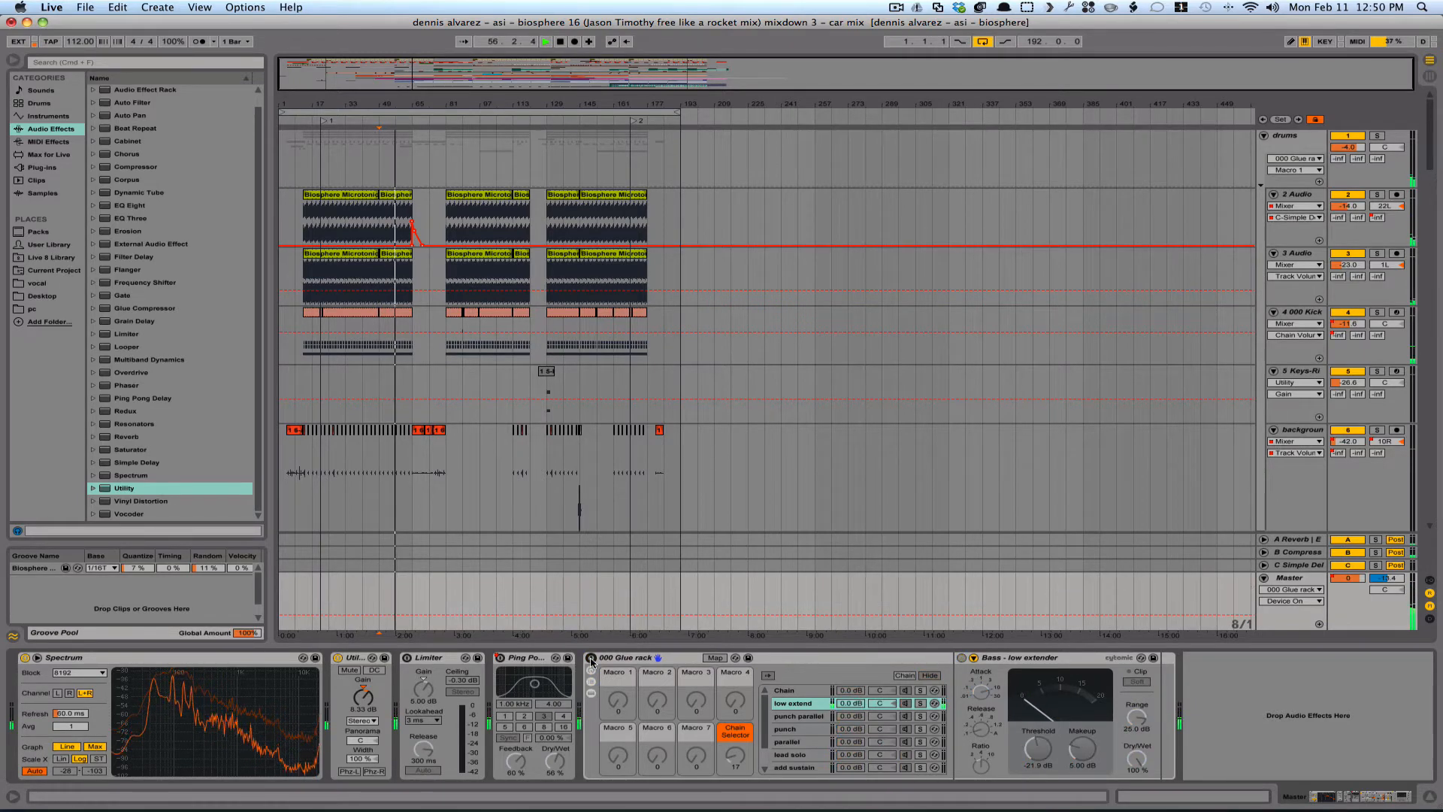
left_click(591, 659)
Audition the punch parallel chain with the Chain Selector at 36, comparing the mix with the rack active and bypassed
left_click_drag(728, 757, 729, 741)
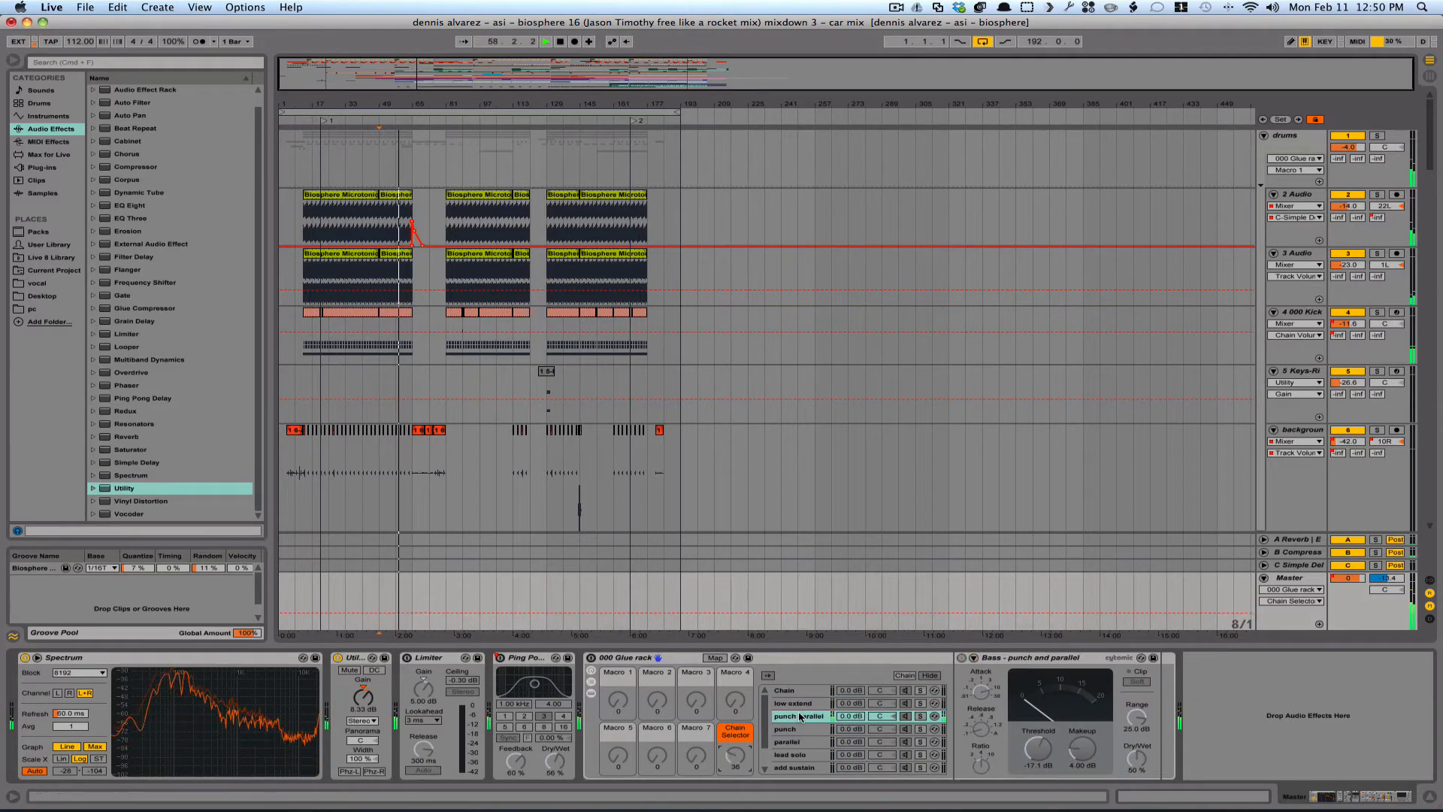
left_click(591, 659)
left_click(590, 659)
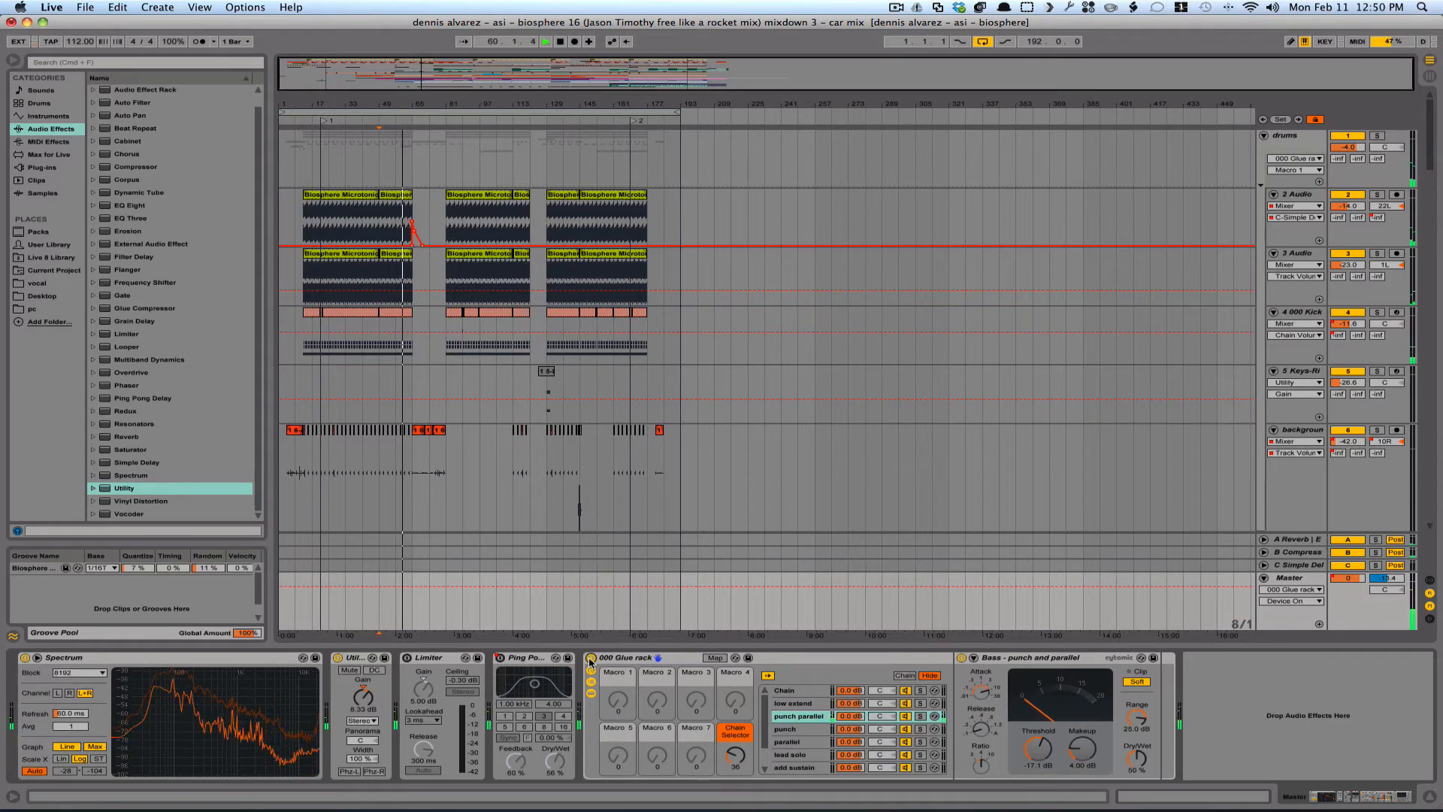
left_click(591, 659)
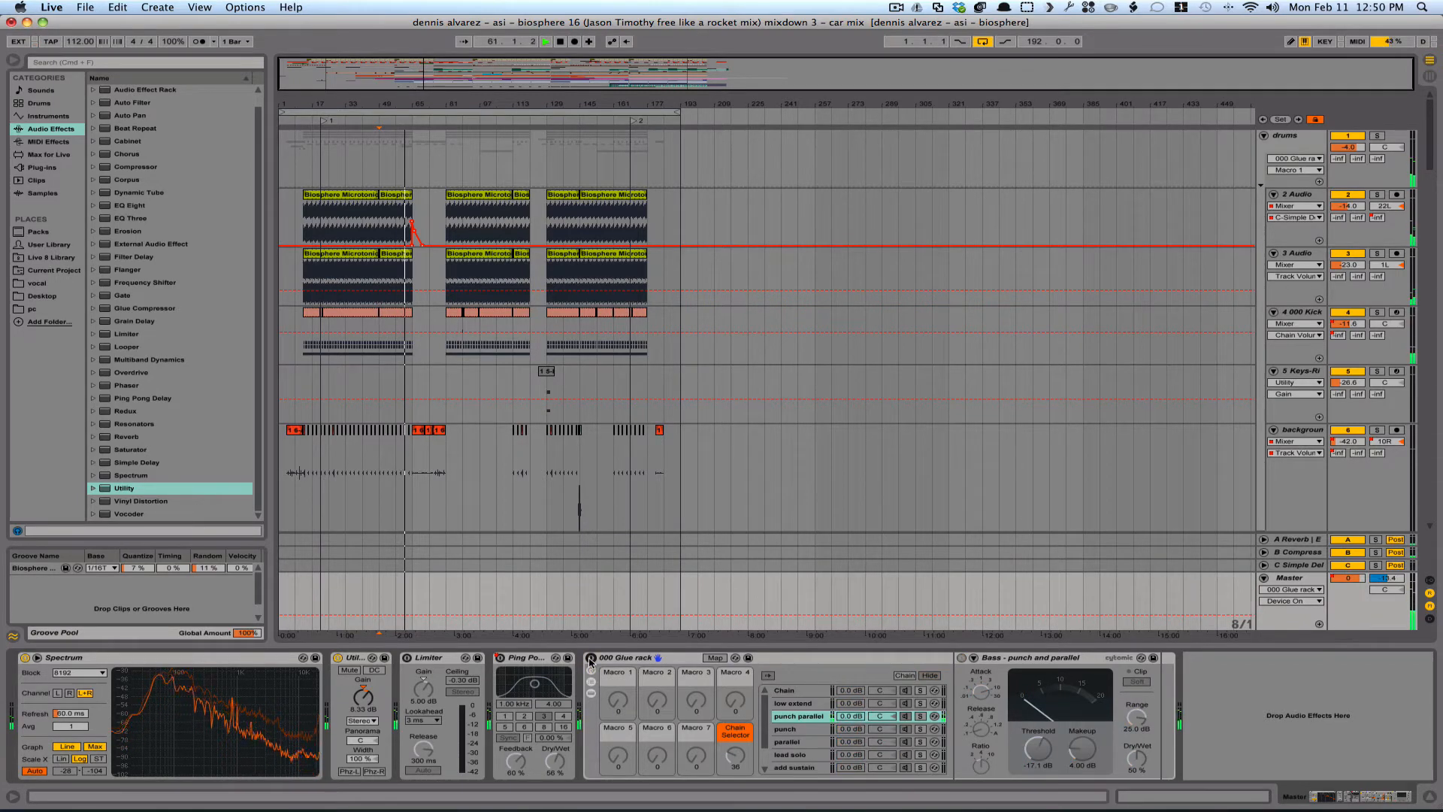
left_click(590, 659)
left_click(590, 659)
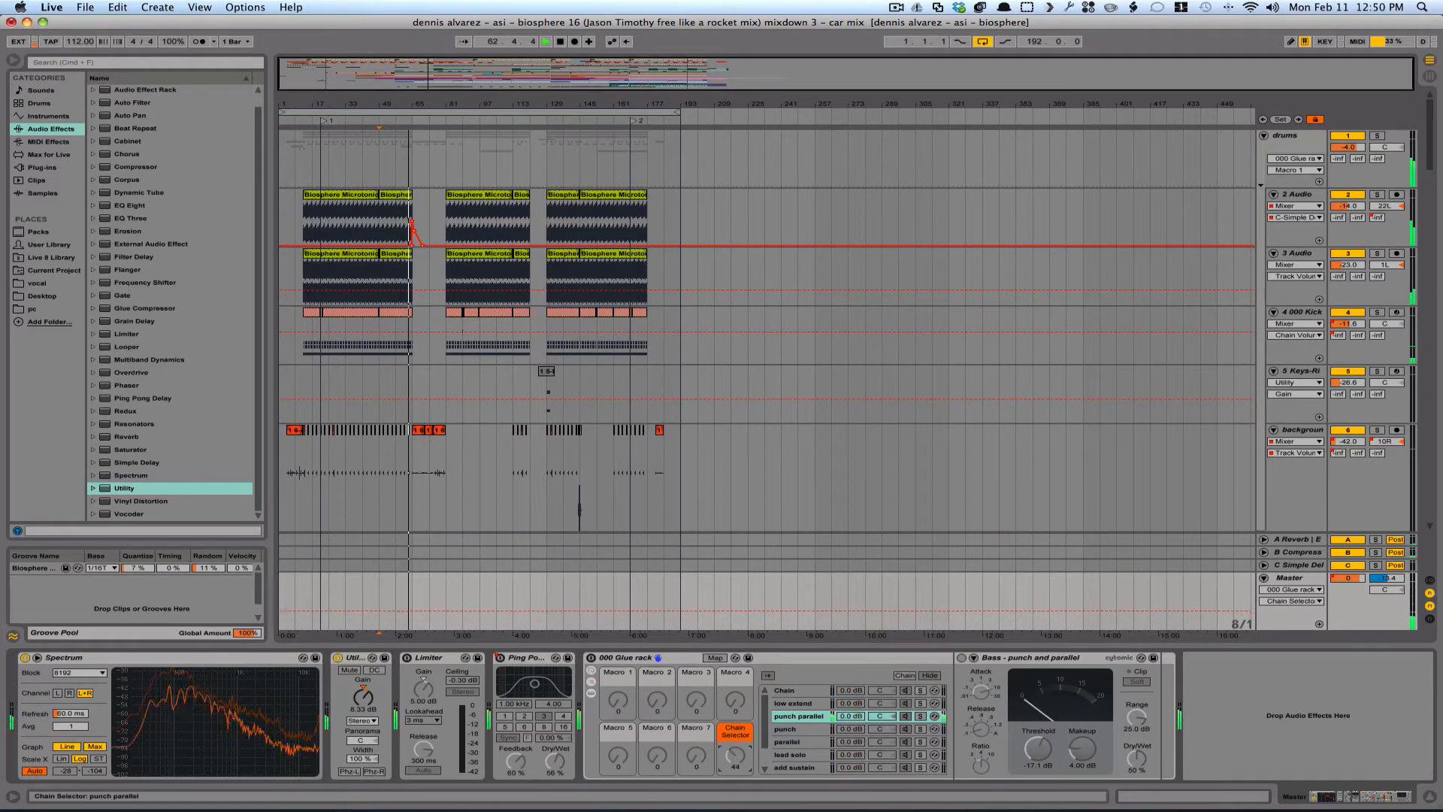
Audition the punch chain with the Chain Selector at 53, replaying from bar 49 and toggling the rack's bypass
left_click(810, 729)
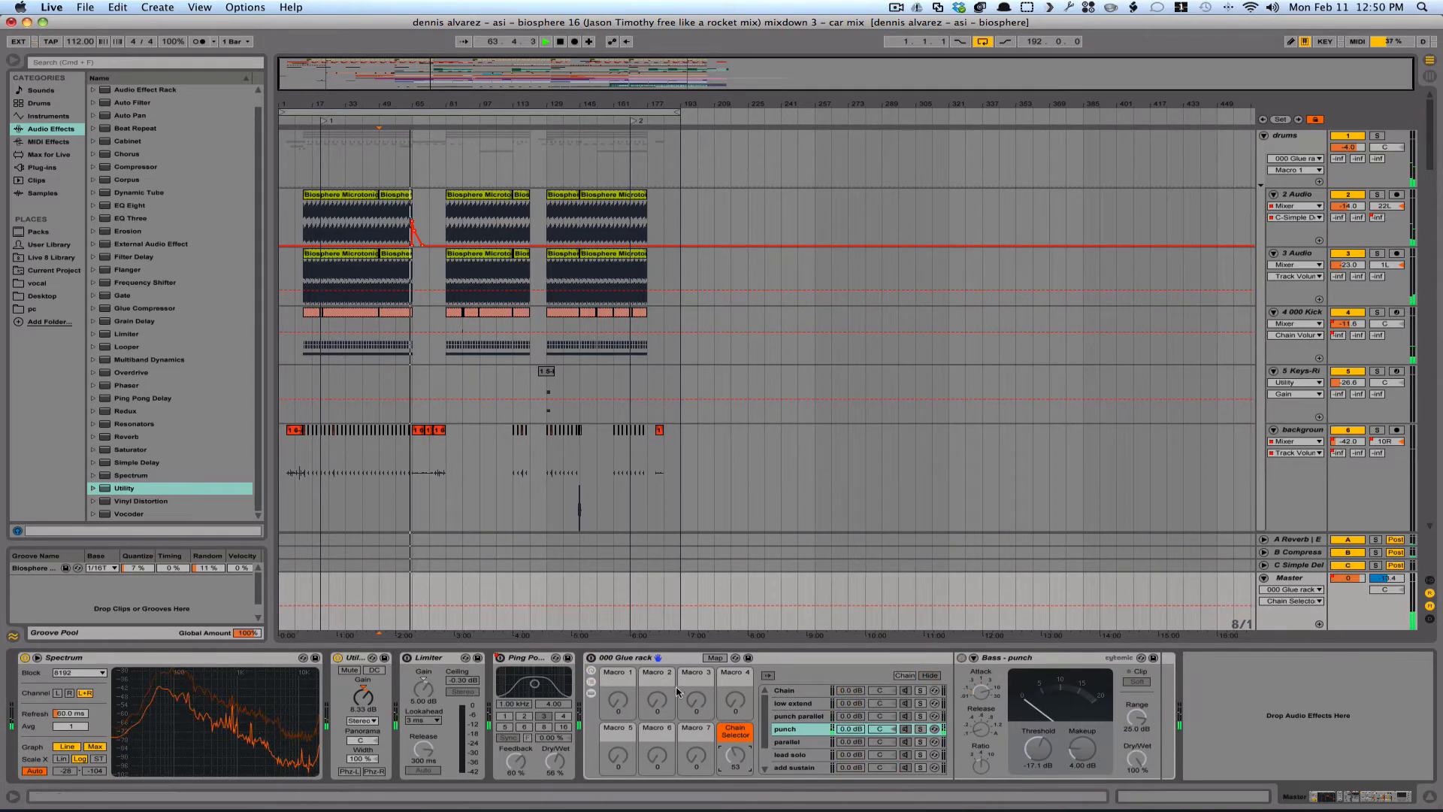
left_click(591, 659)
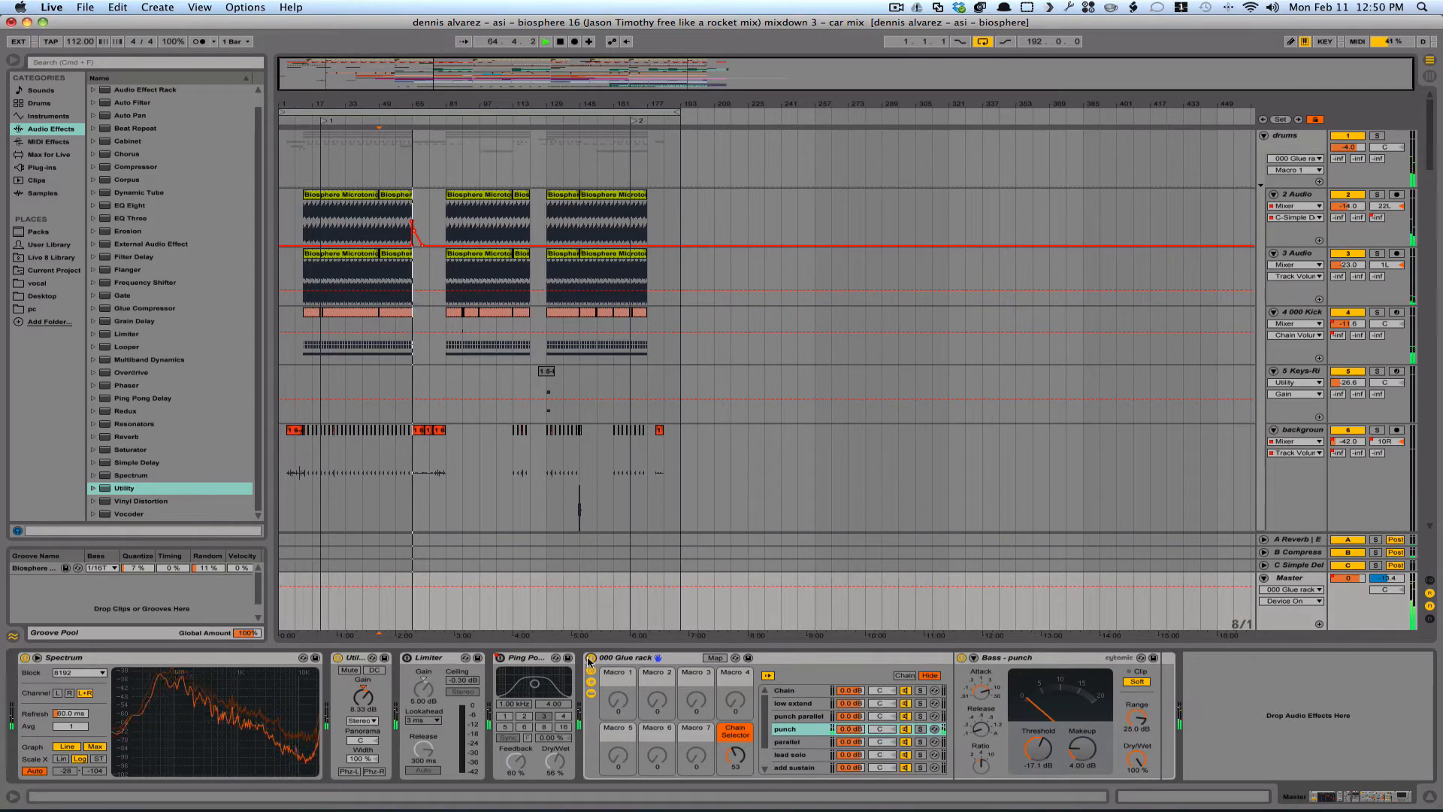
key("space")
key("space")
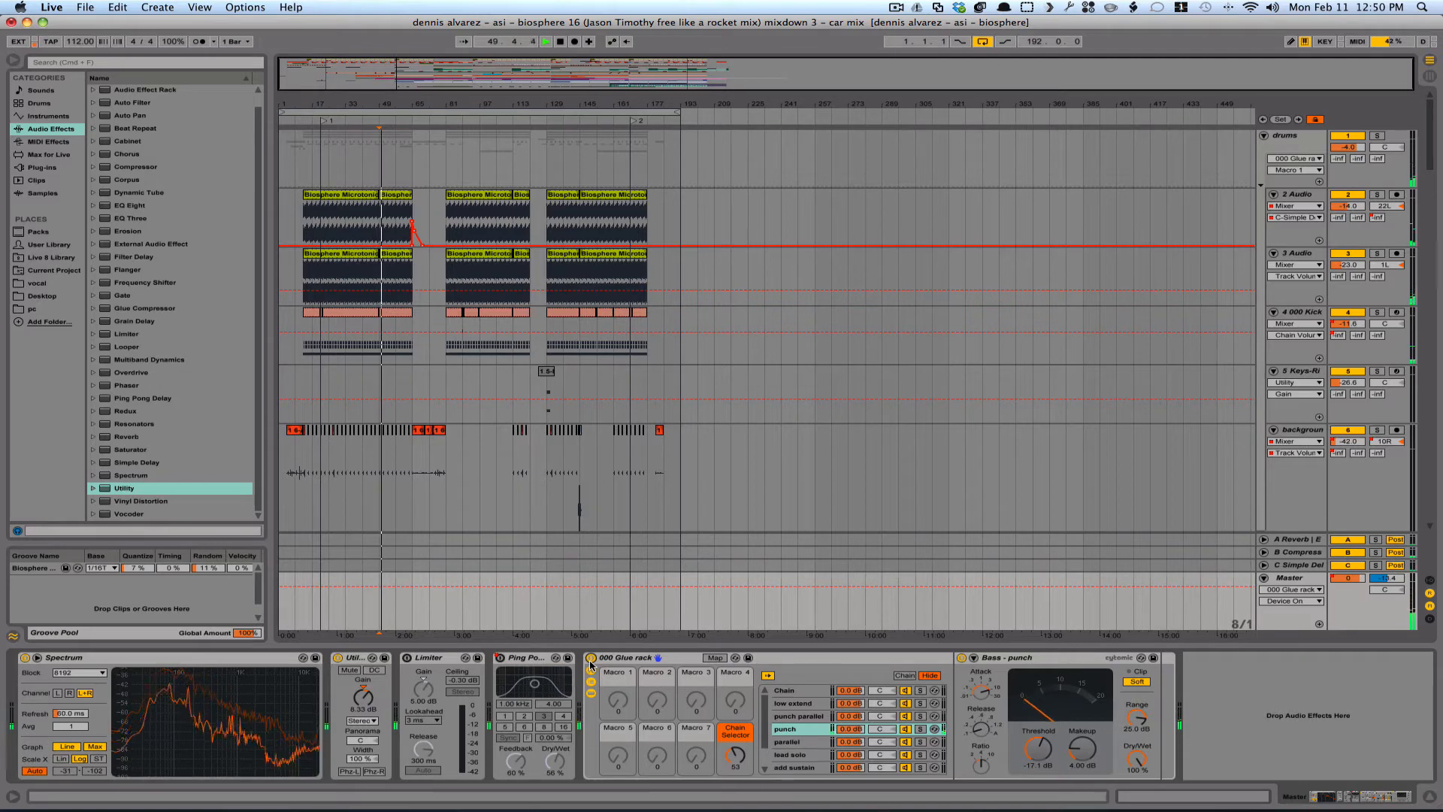
left_click(591, 660)
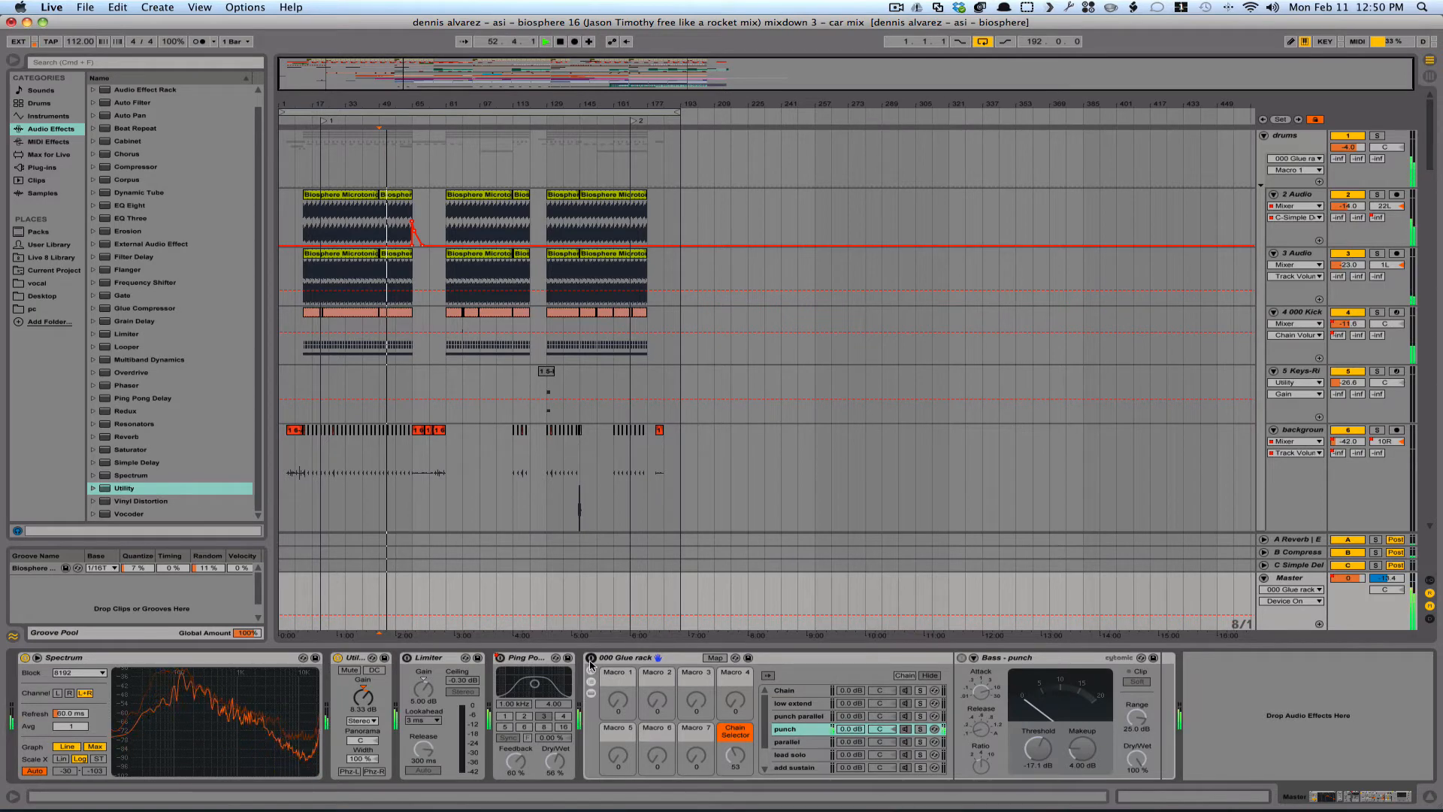
left_click(590, 659)
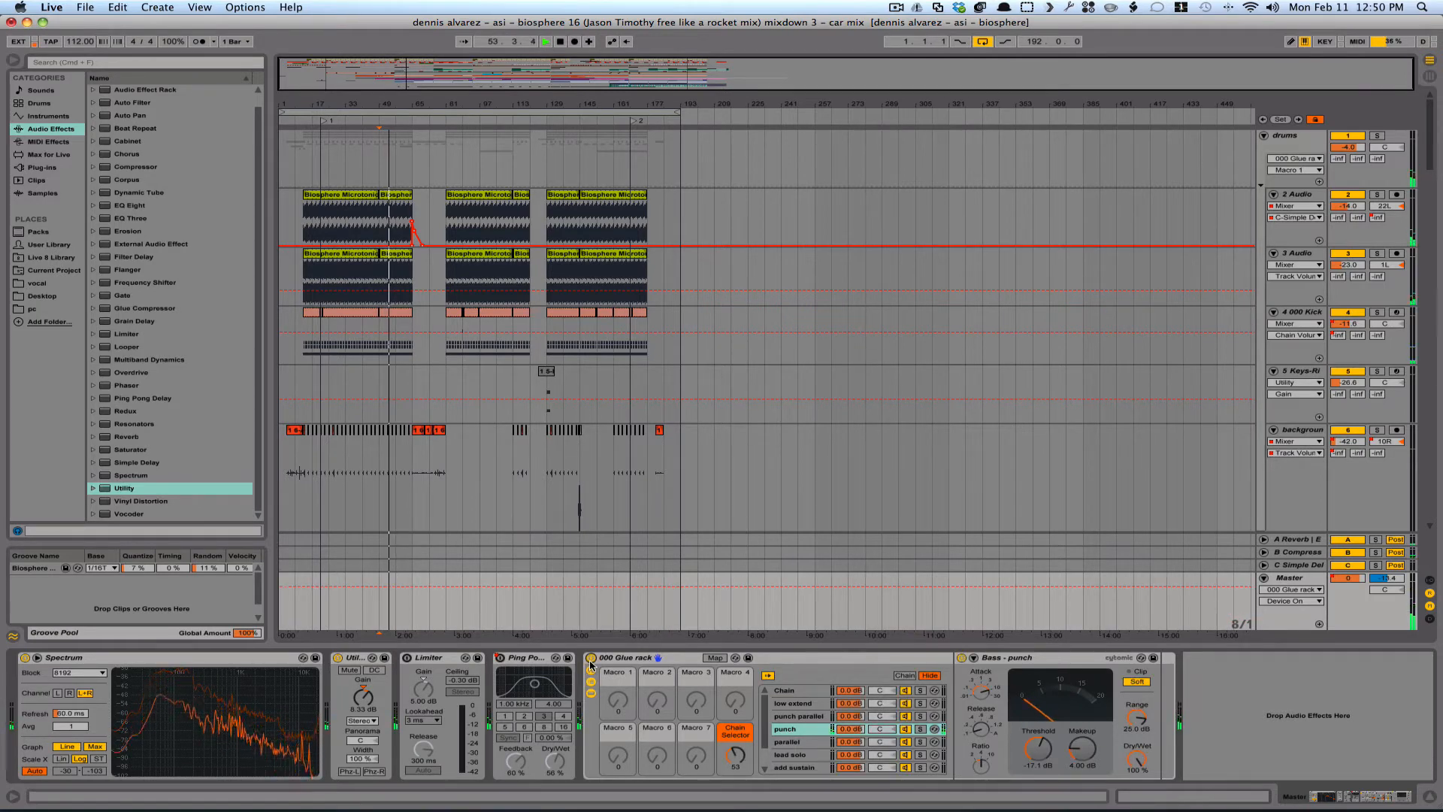
Audition the parallel chain with the Chain Selector at 71, replaying from bar 49 and comparing against the bypassed rack
left_click_drag(735, 755, 734, 737)
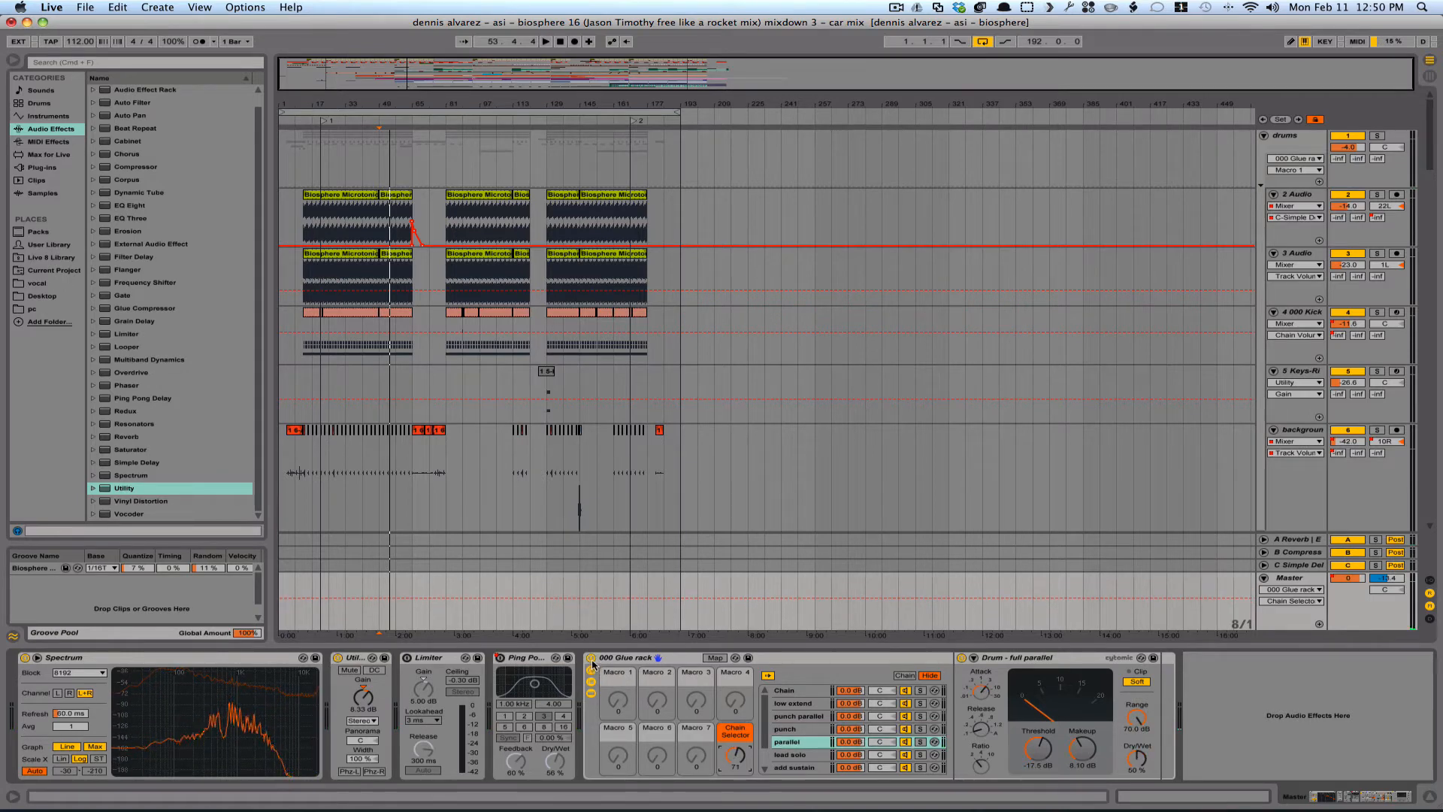
key("space")
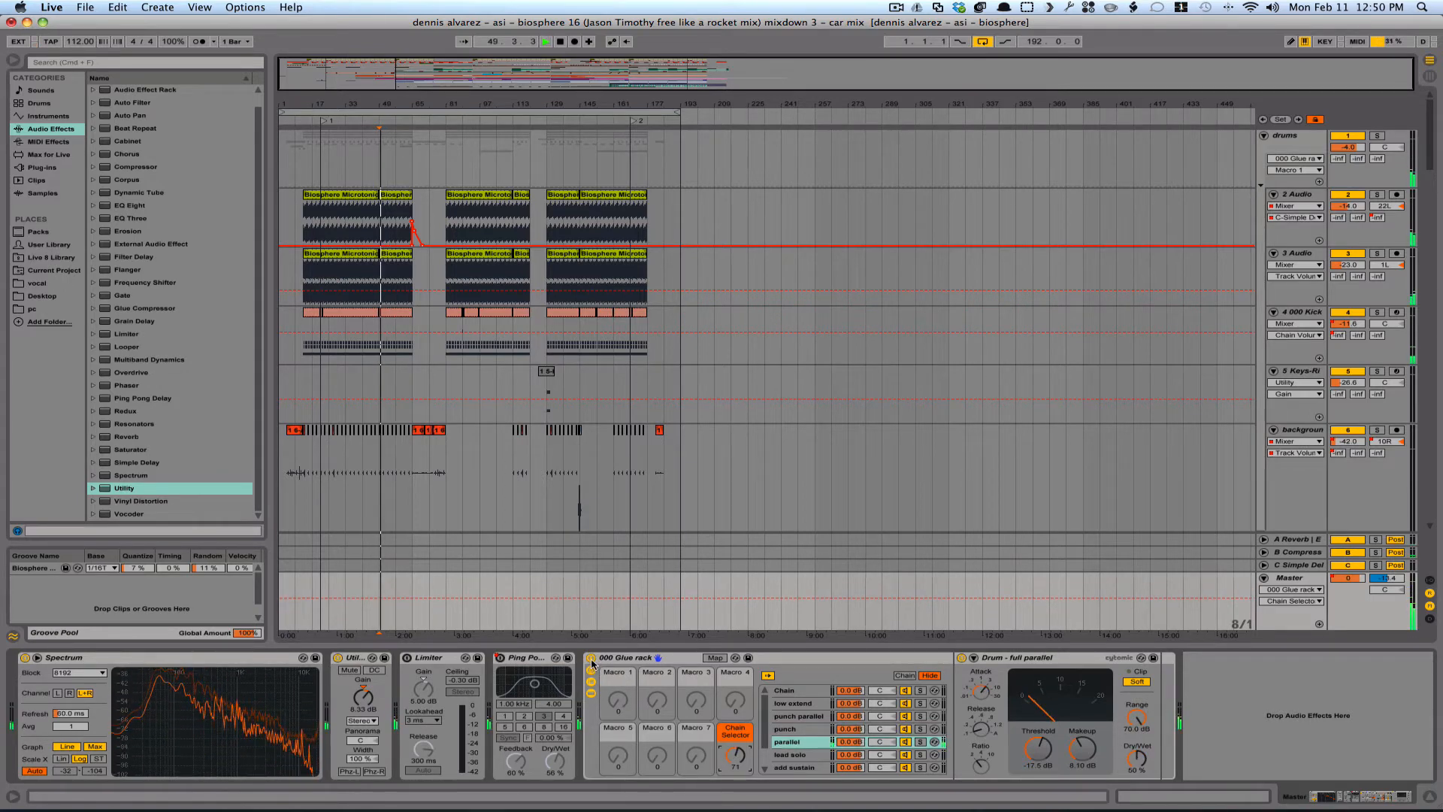
left_click(592, 659)
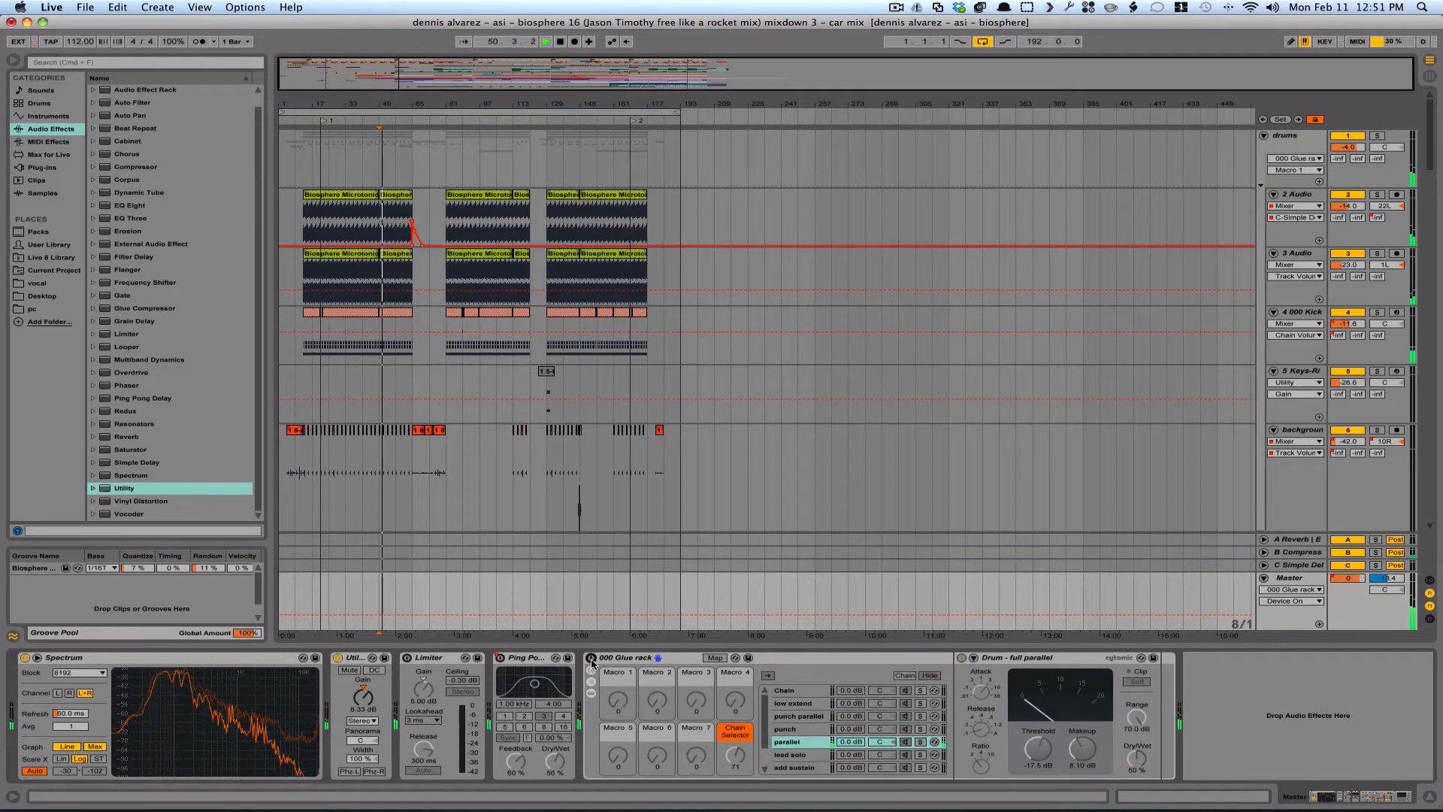
left_click(592, 659)
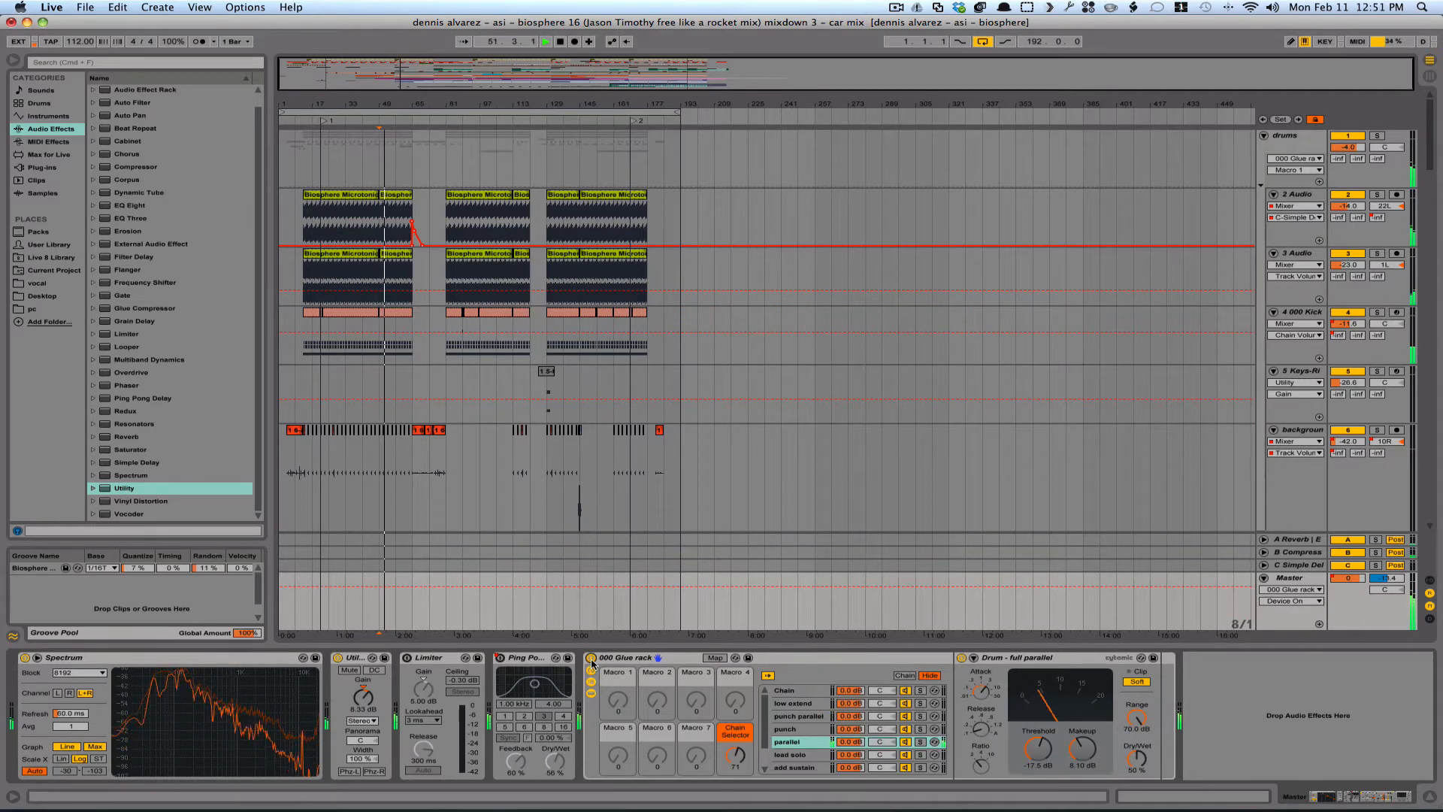
left_click(591, 660)
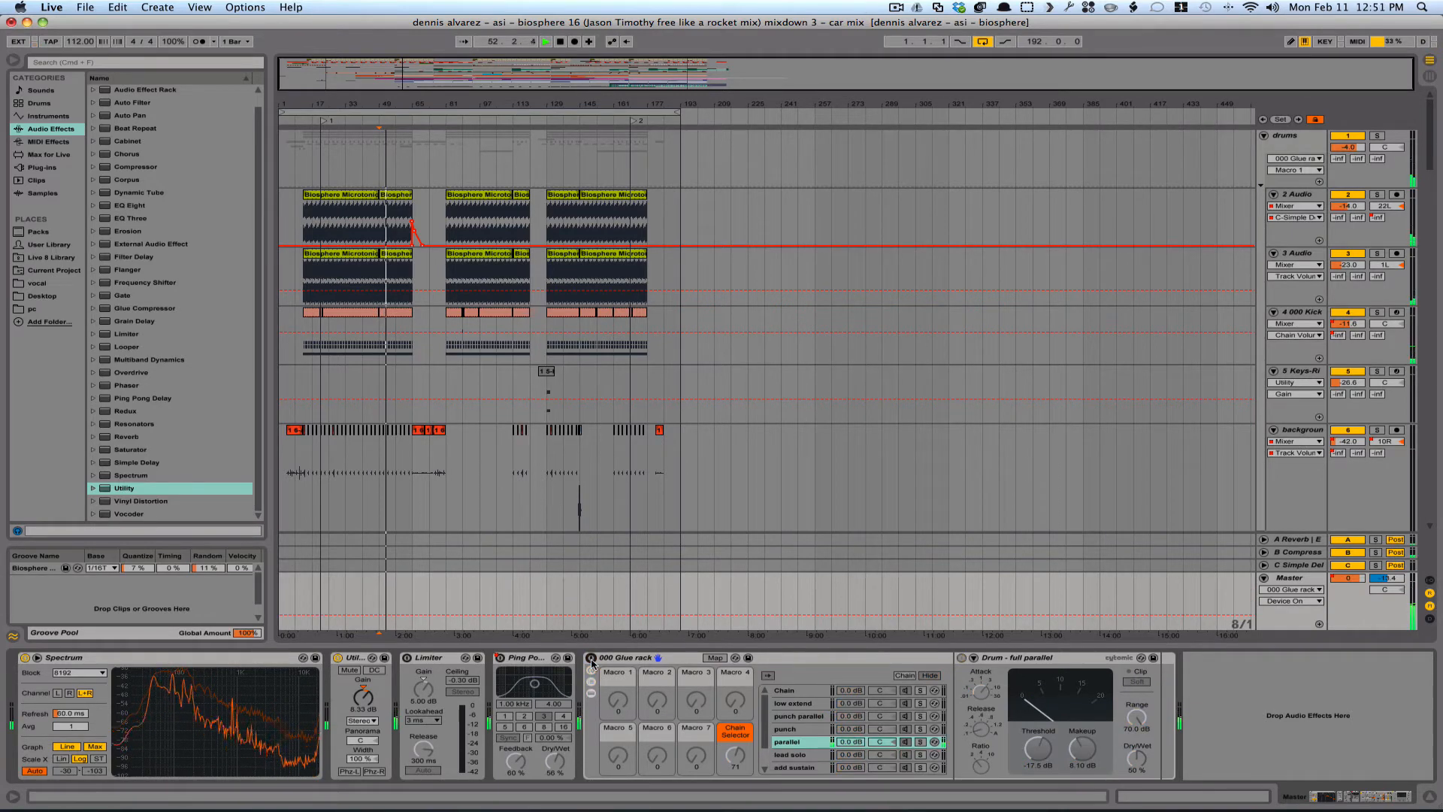
left_click(592, 660)
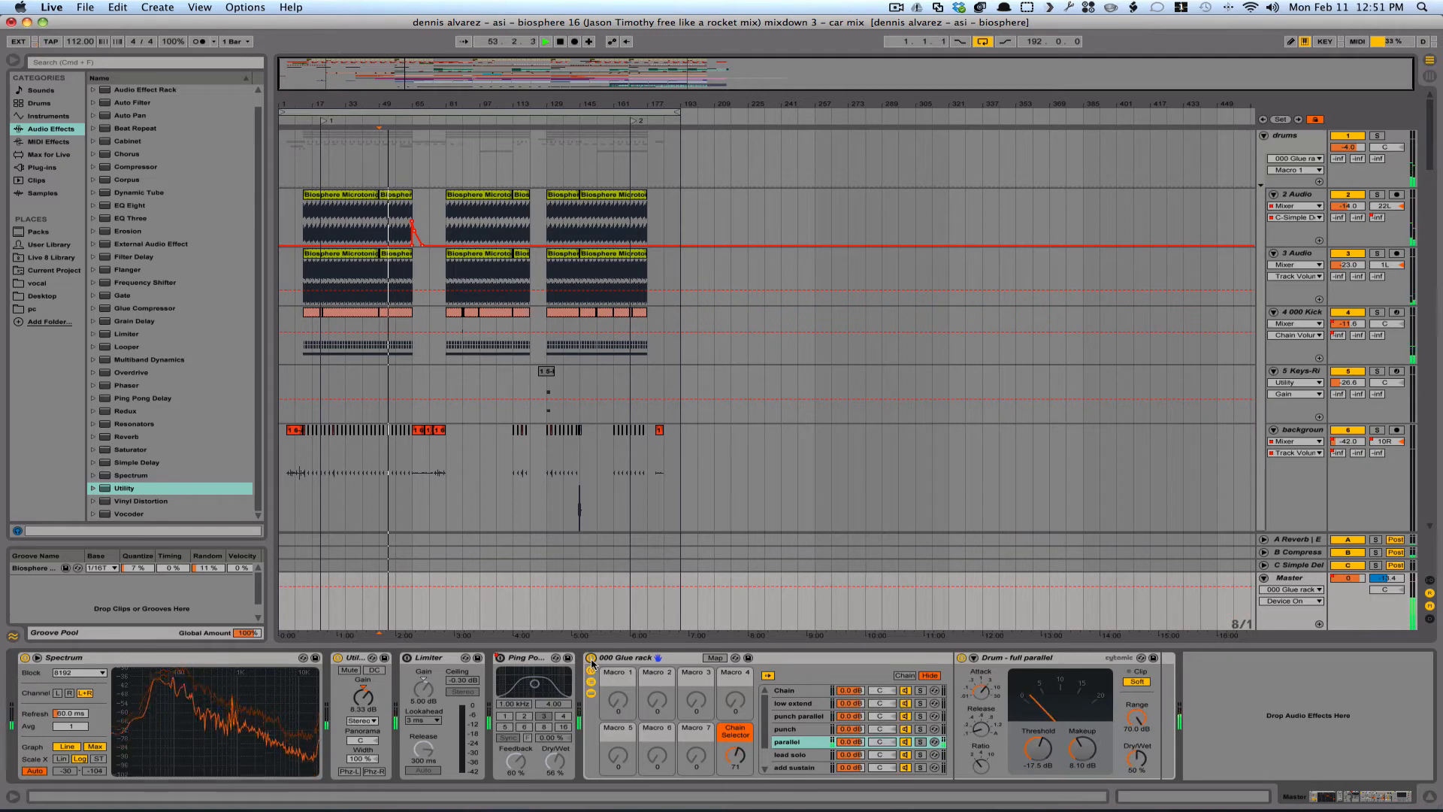
Audition the lead solo chain with the Chain Selector at 91 and compare it with the rack bypassed
left_click_drag(734, 754, 715, 744)
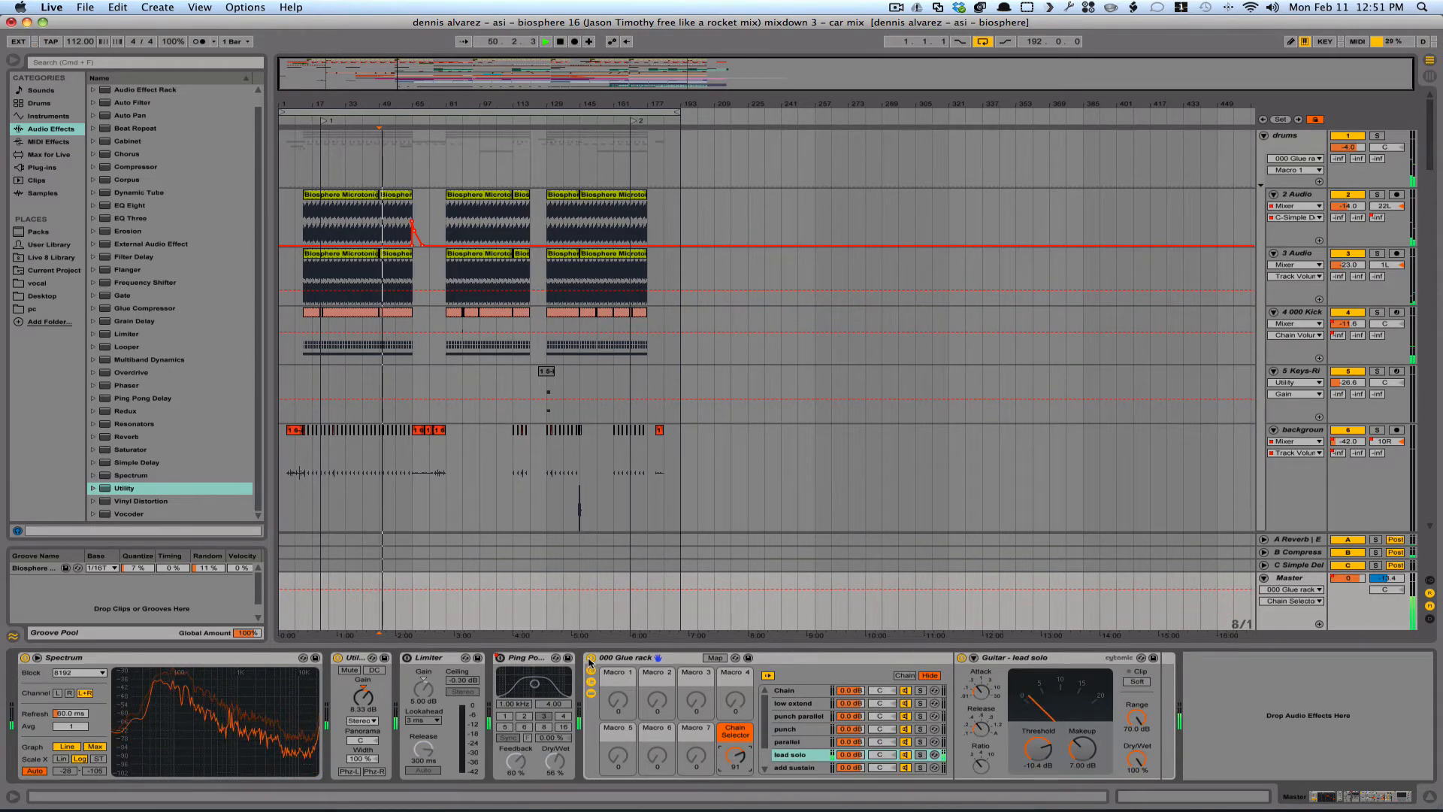
left_click(590, 659)
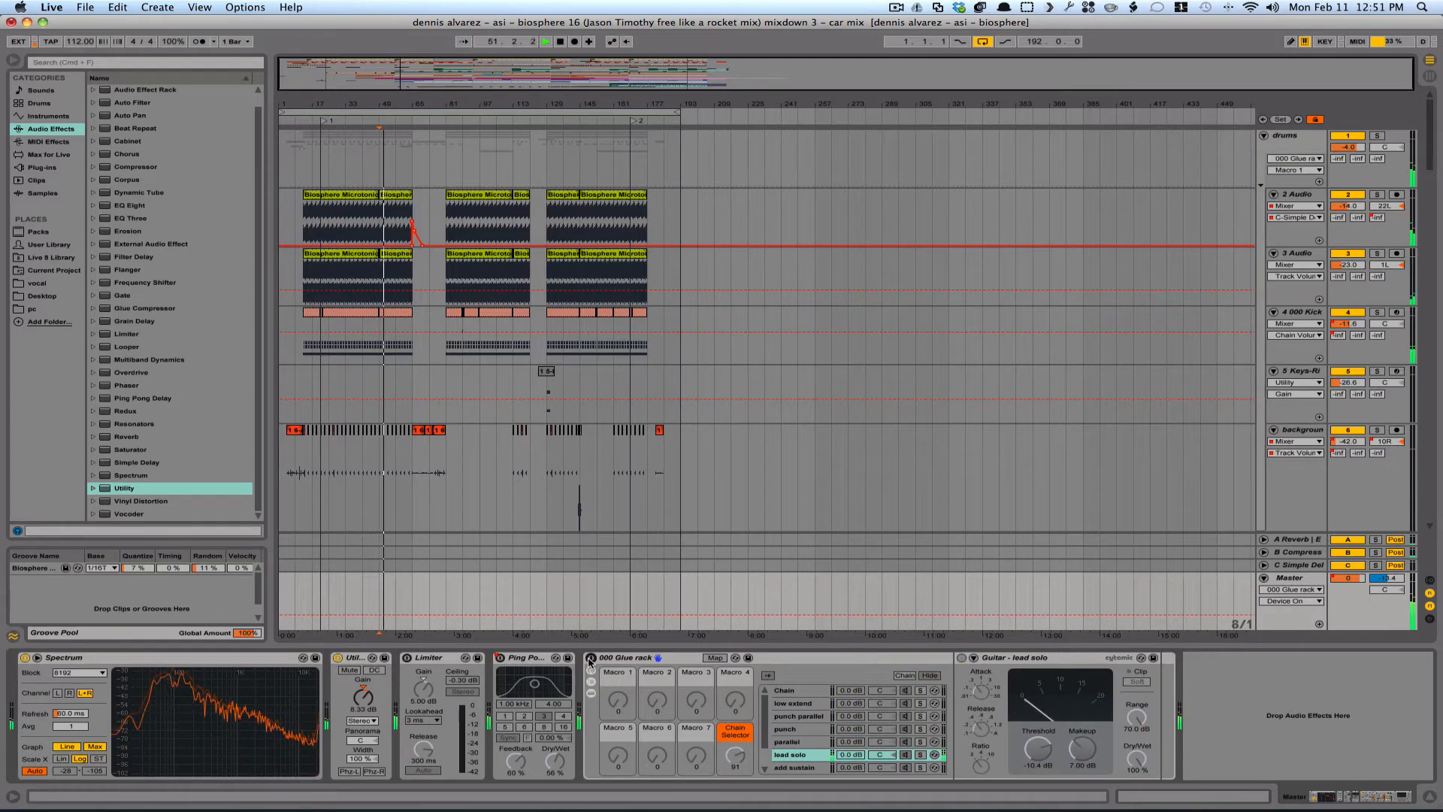
left_click(590, 659)
Audition the add sustain chain with the Chain Selector at 111 and the loud chain at 125, comparing loud with the rack bypassed
left_click_drag(735, 755, 735, 740)
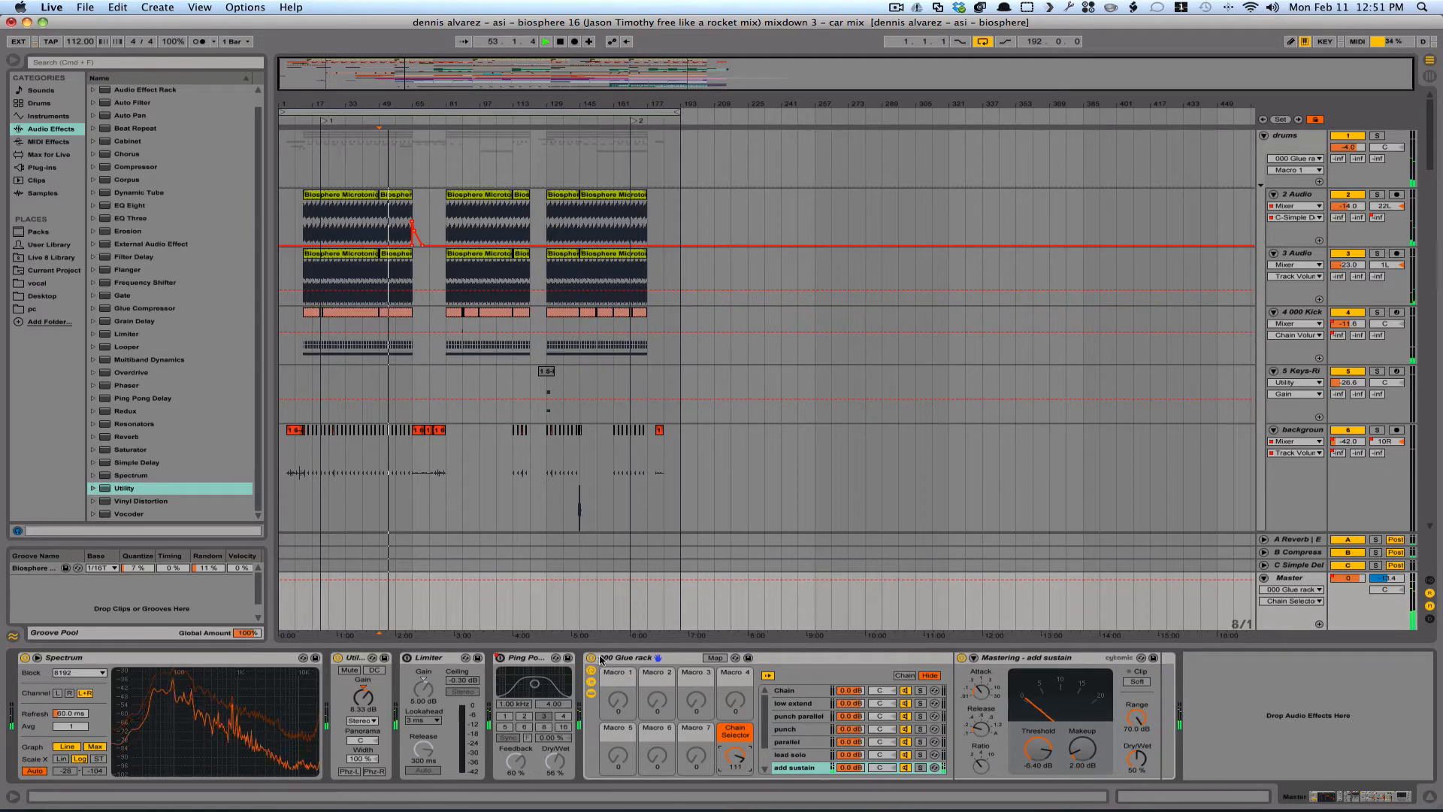
left_click_drag(735, 751, 735, 741)
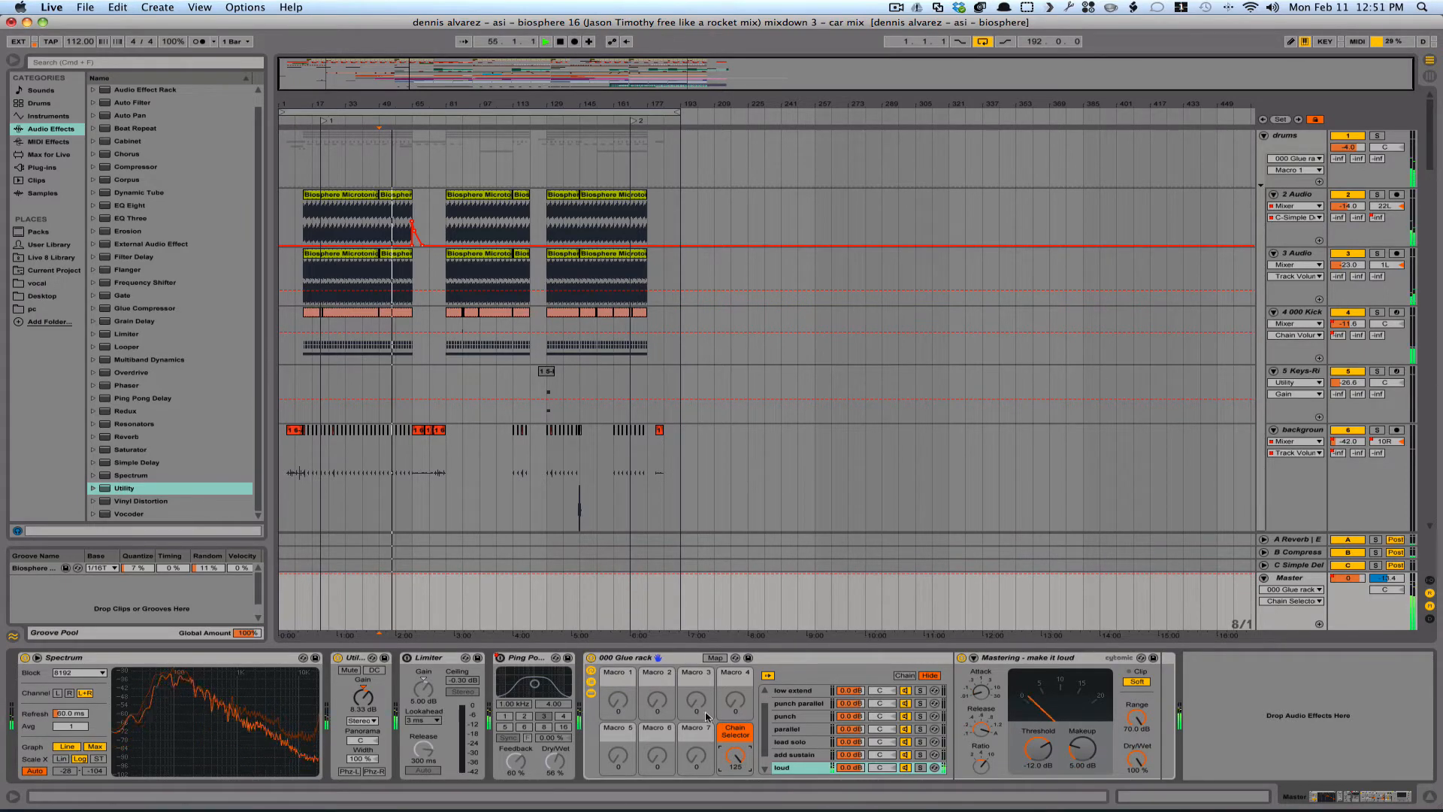
left_click(800, 770)
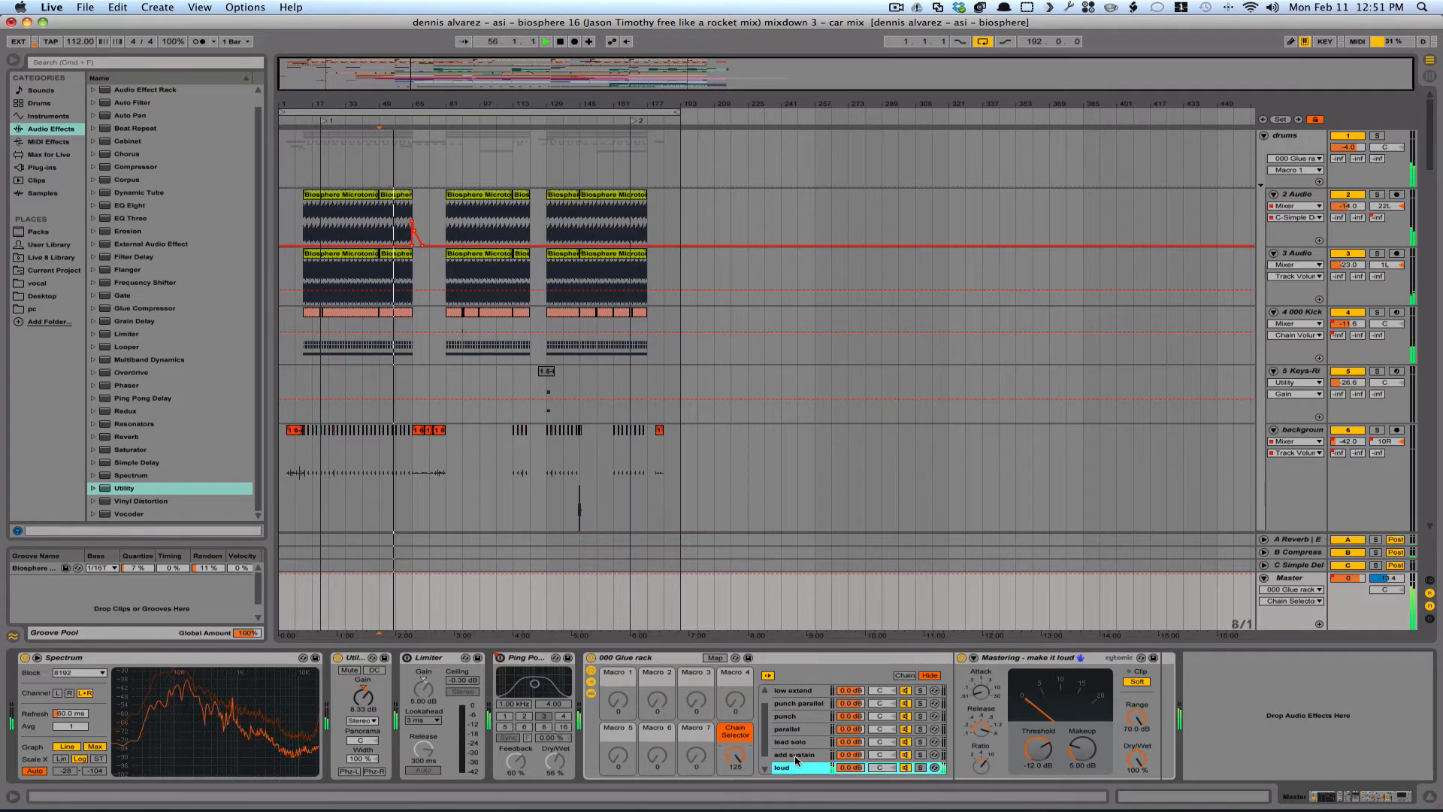
left_click(592, 658)
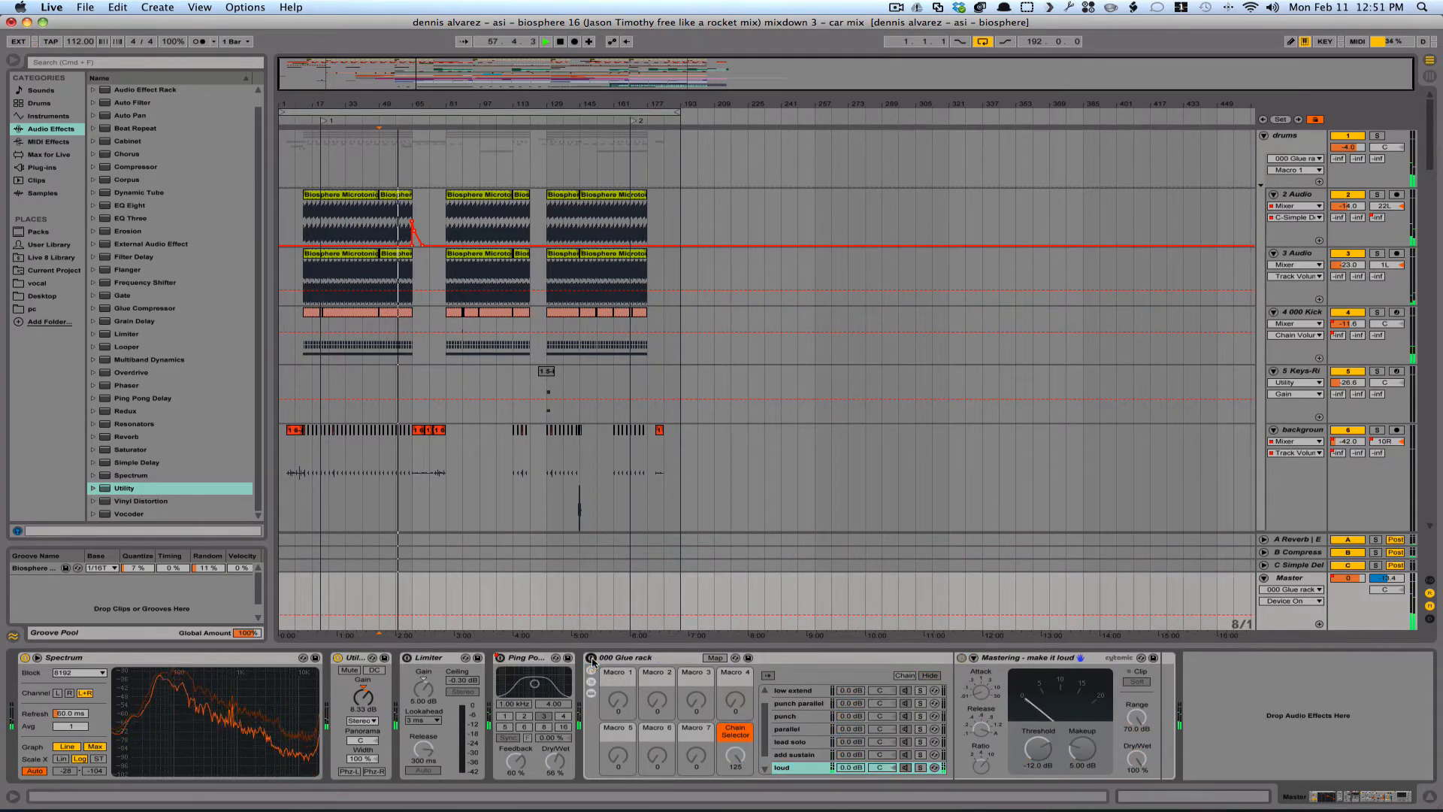
left_click(592, 659)
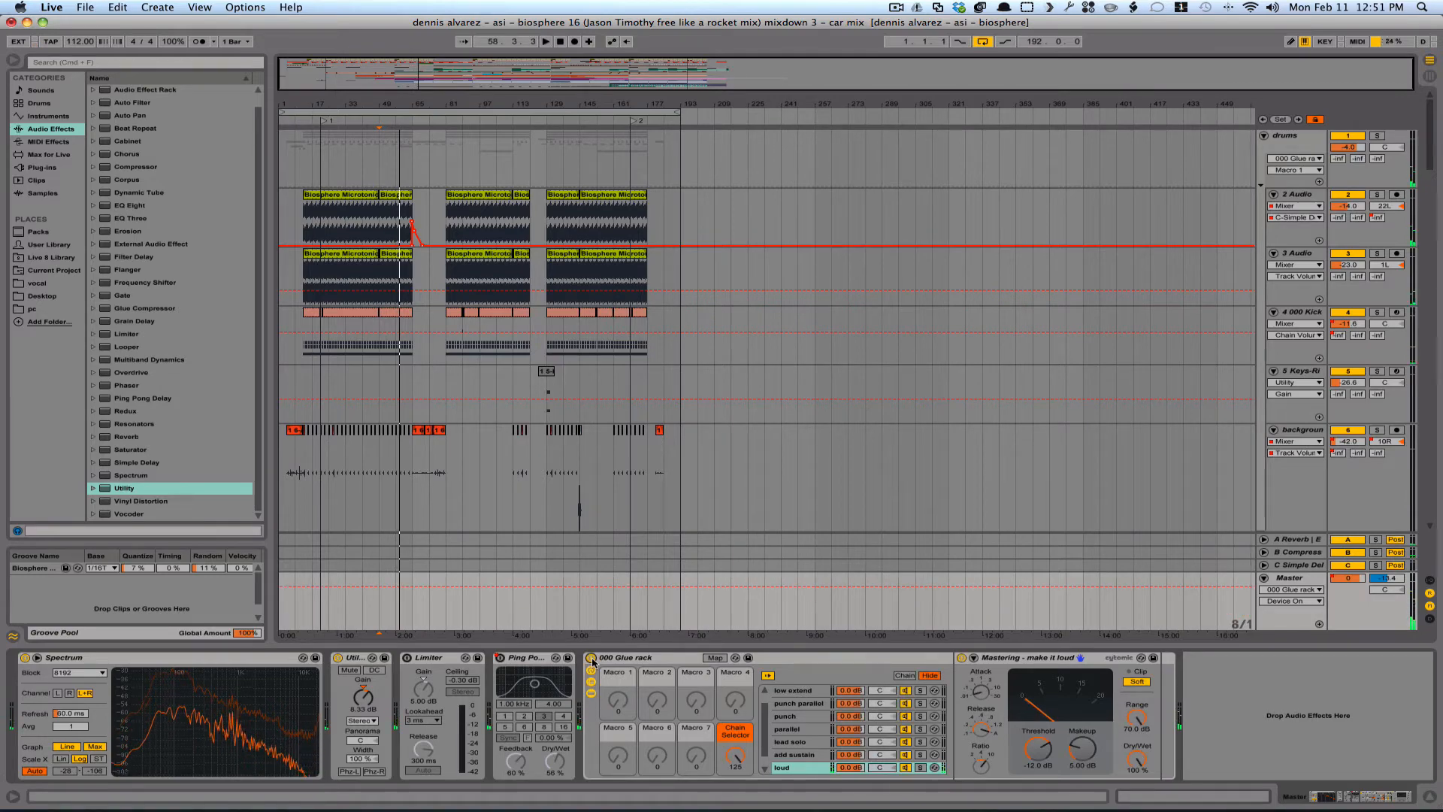
left_click(784, 659)
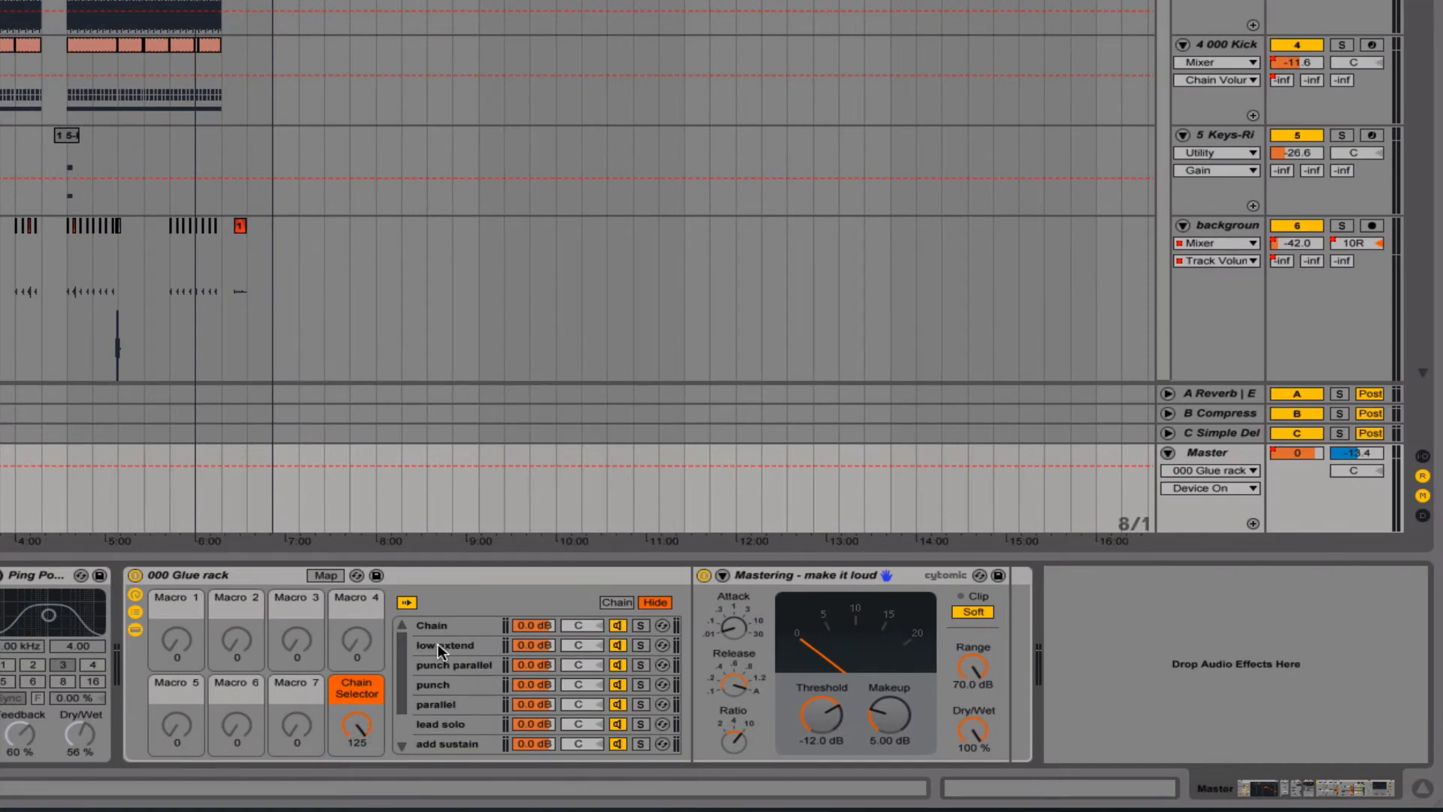
Examine the Glue Compressor settings of the low extend, punch parallel, punch, parallel, lead solo, loud and add sustain chains
left_click(445, 646)
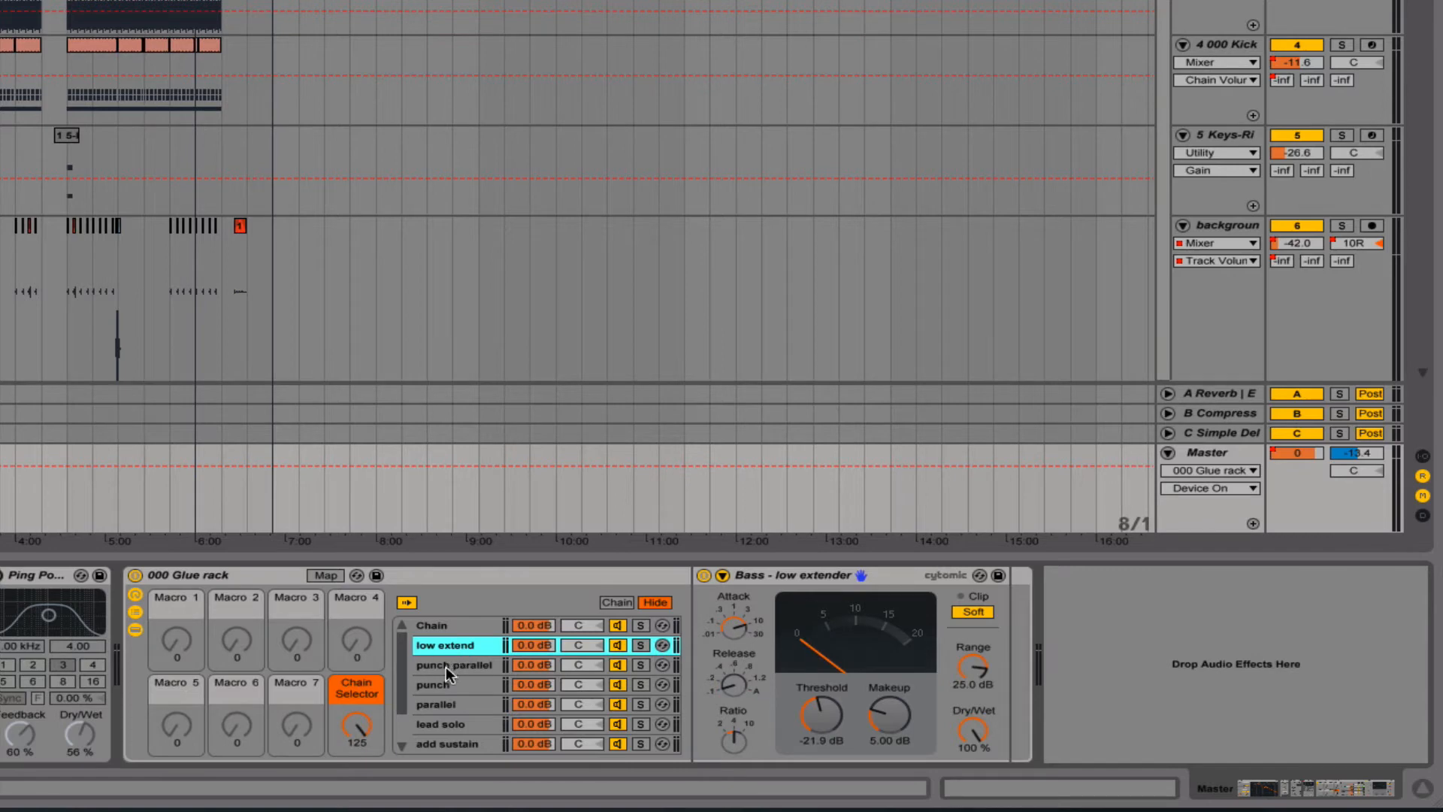
left_click(444, 665)
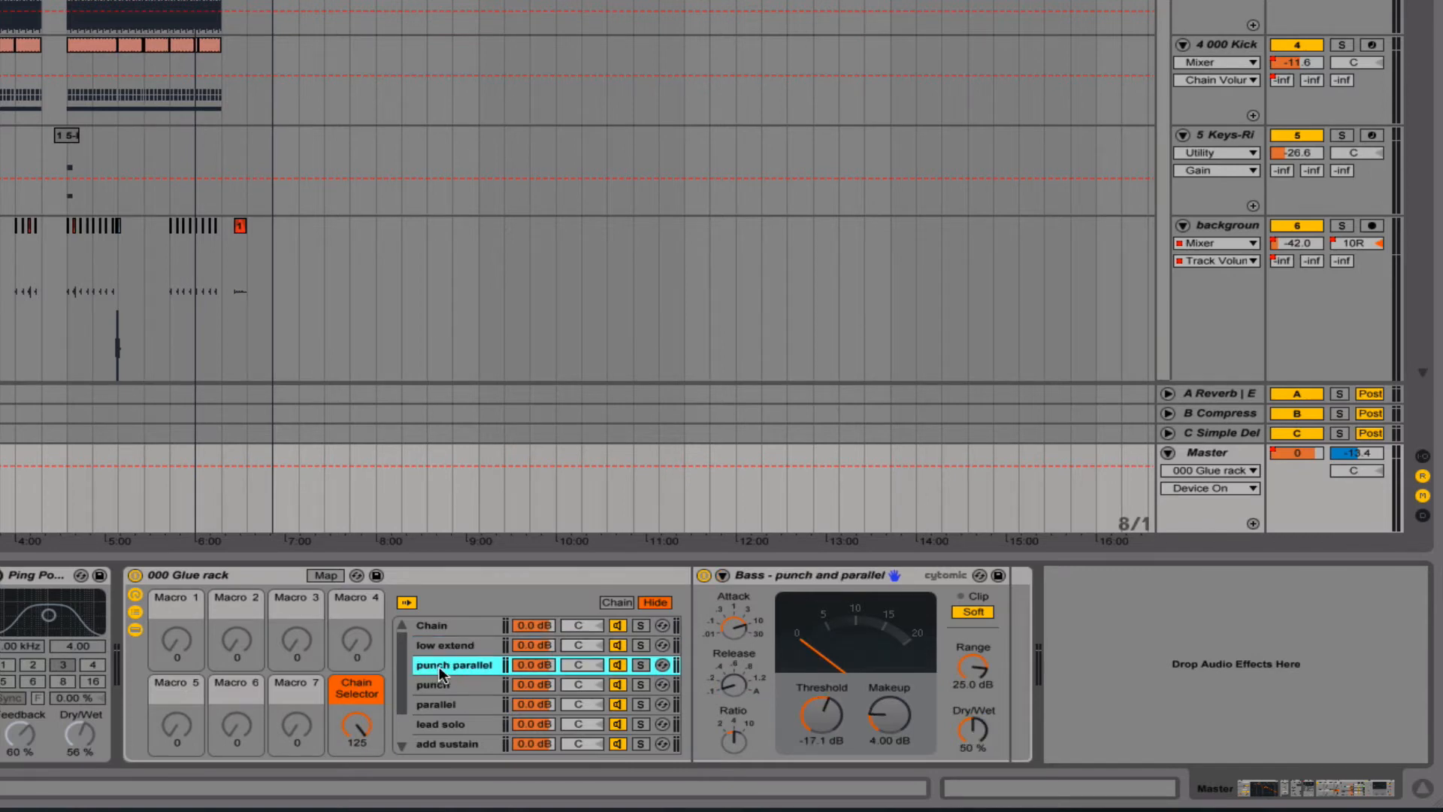
left_click(438, 685)
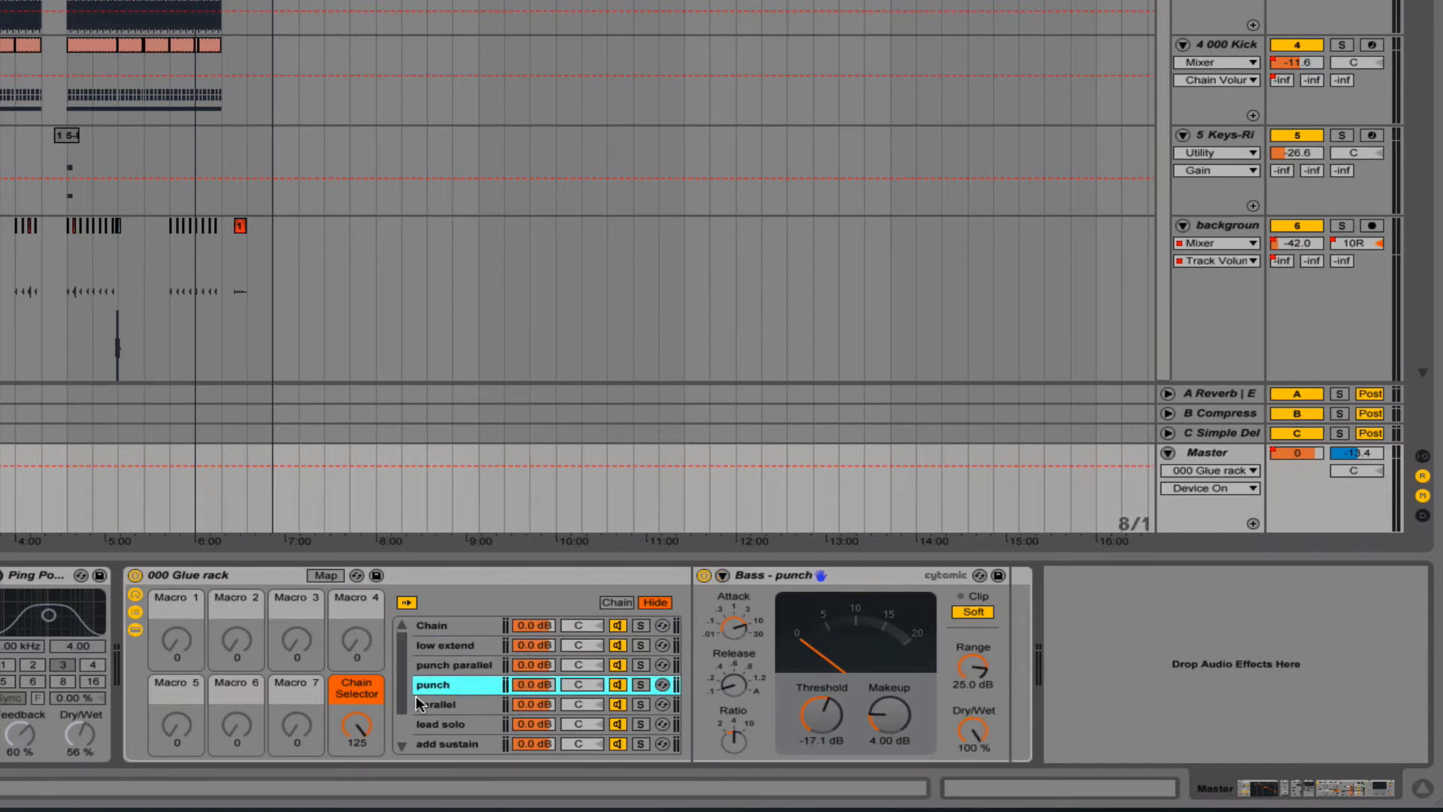
left_click(430, 711)
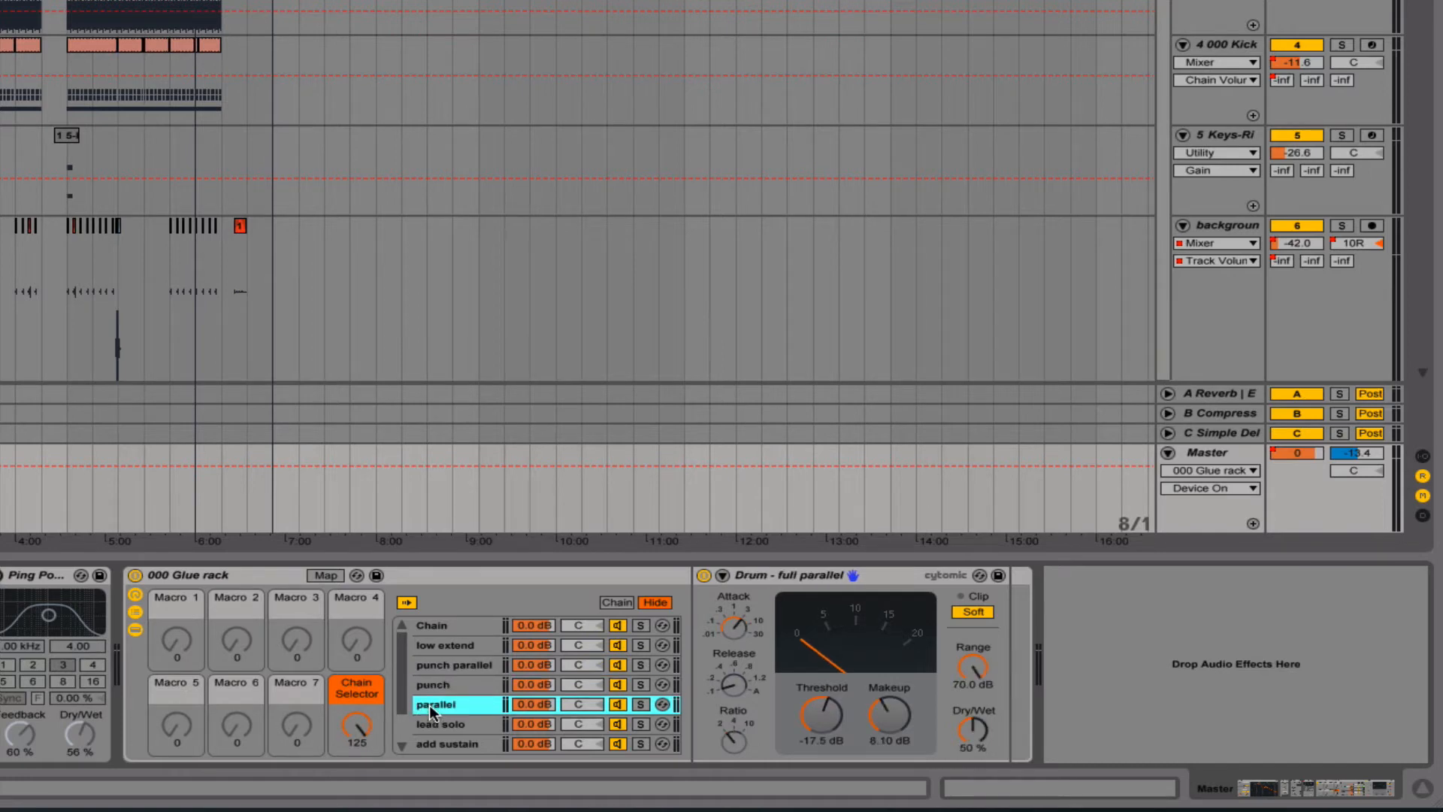
scroll(461, 709, "down", 2)
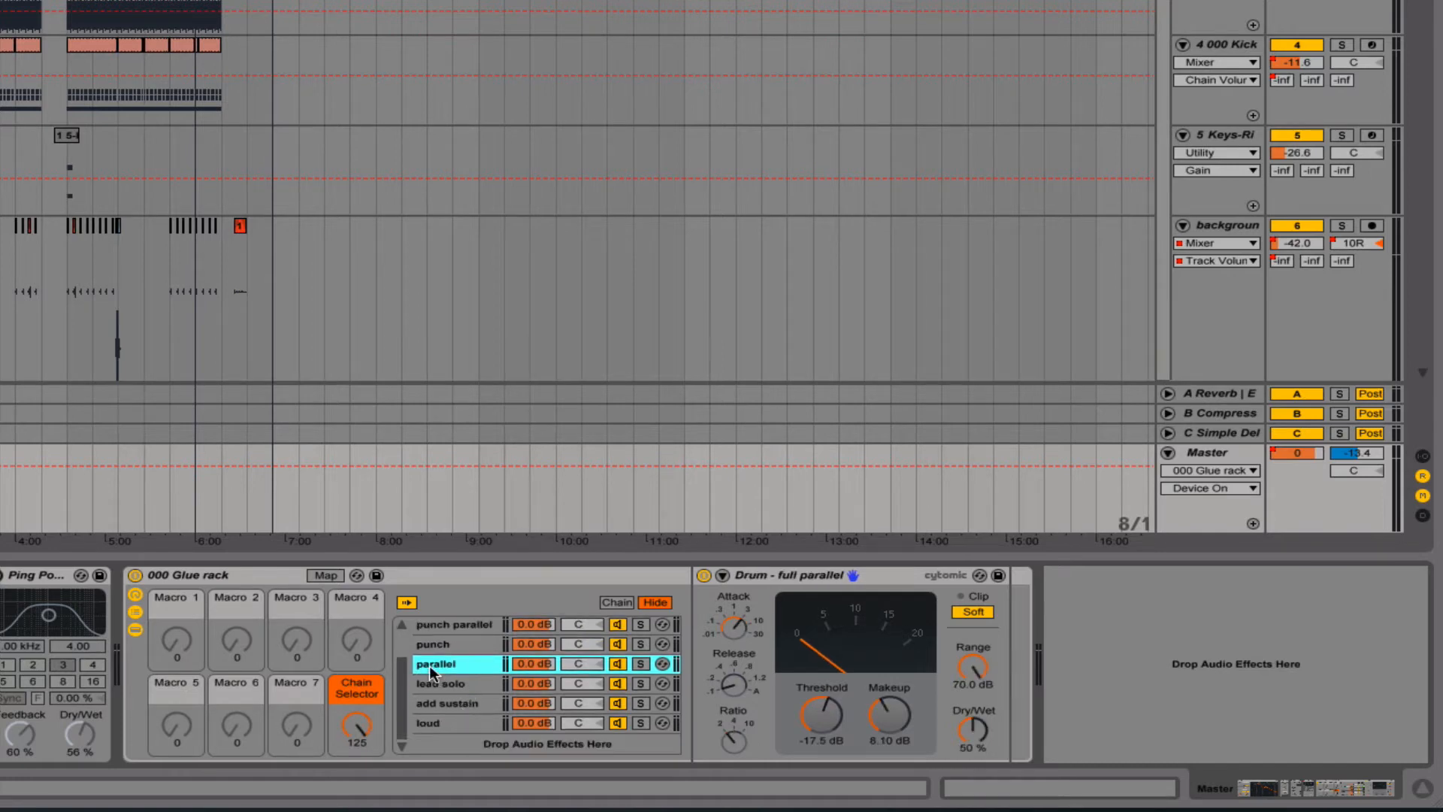
left_click(429, 683)
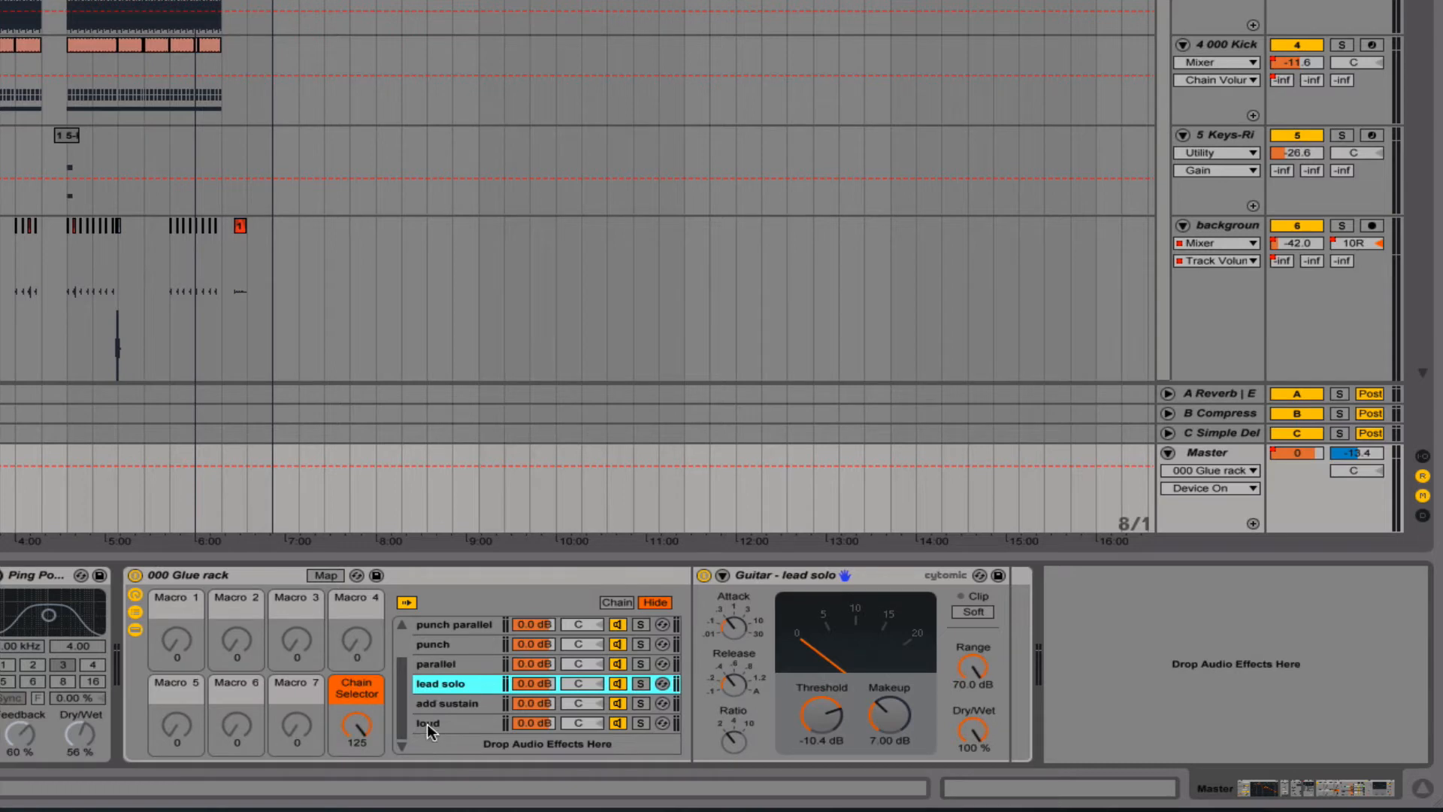
left_click(427, 723)
left_click(457, 702)
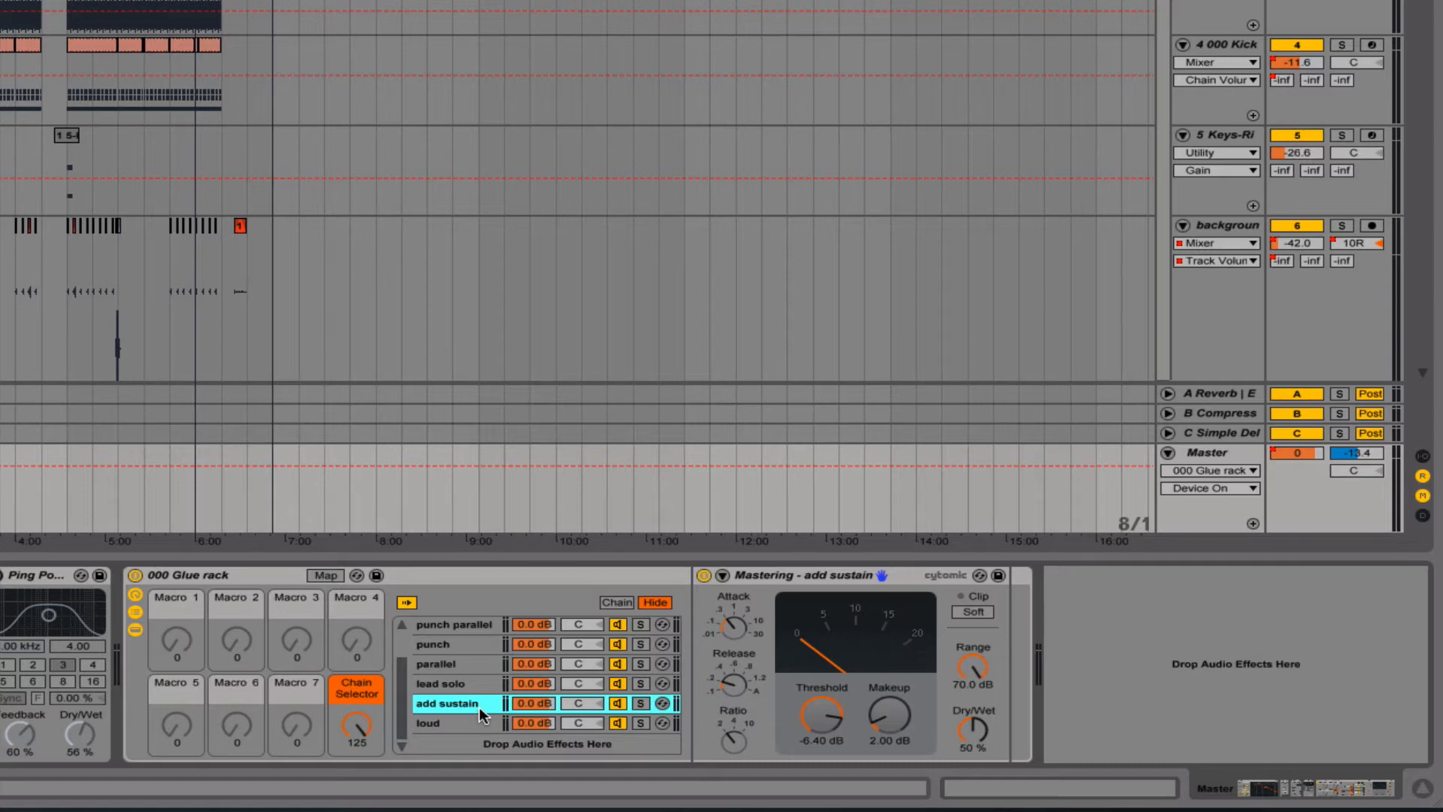
Set the Chain Selector to 0 for the empty chain and play the song while viewing the Master track's rack
left_click(357, 725)
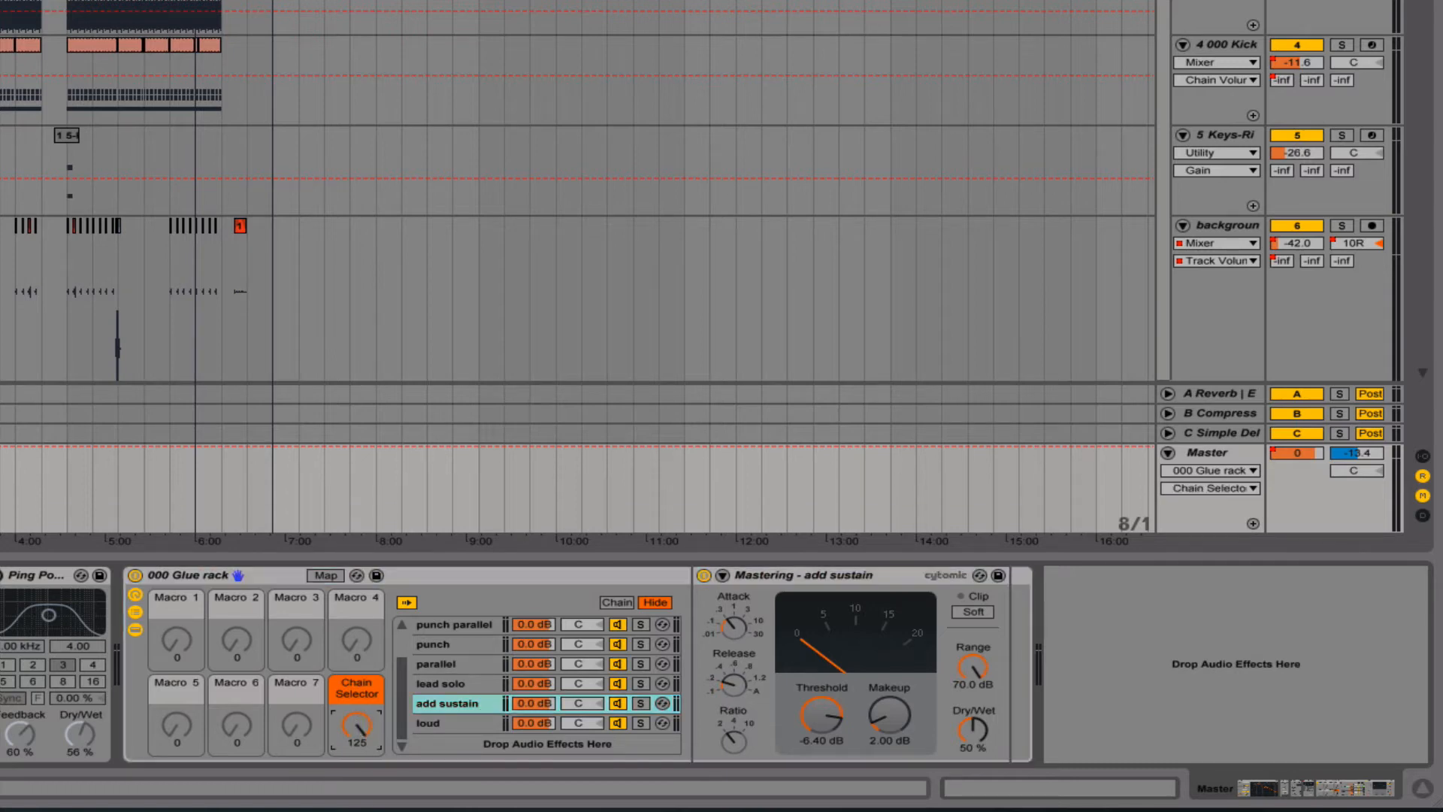
left_click_drag(355, 722, 355, 808)
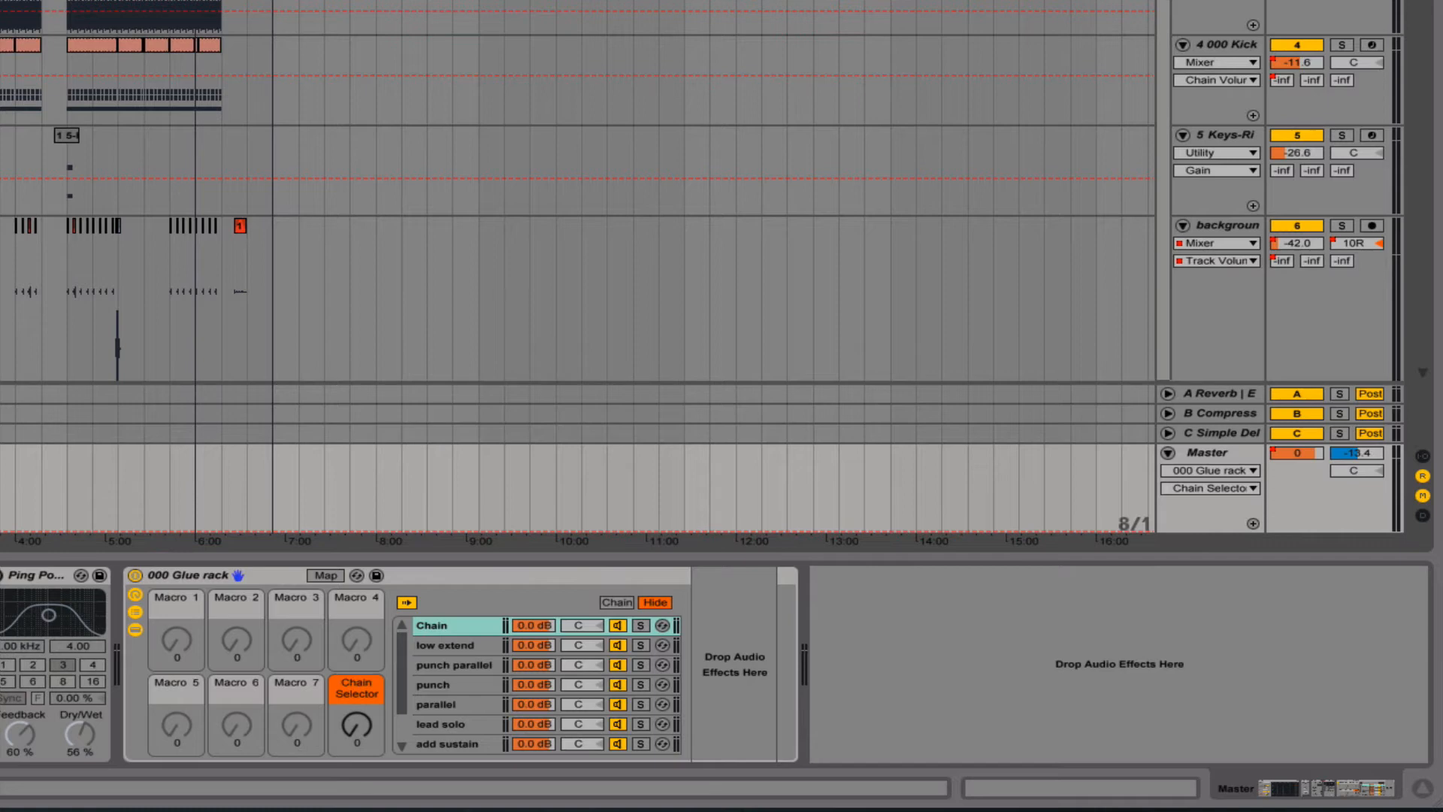
key("space")
left_click(1207, 453)
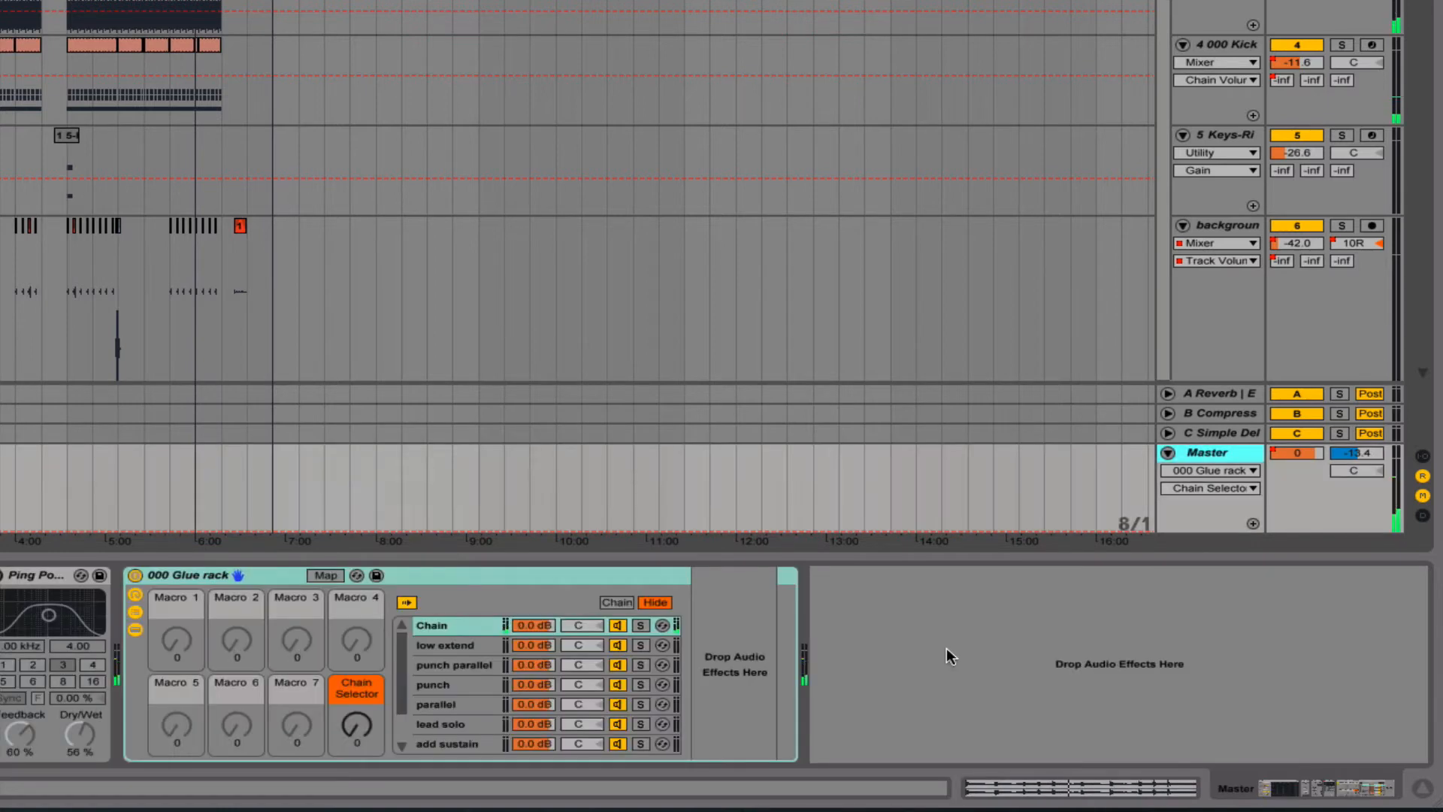
Audition the low extend chain with the Chain Selector at 26 and compare it with the rack bypassed
left_click(350, 726)
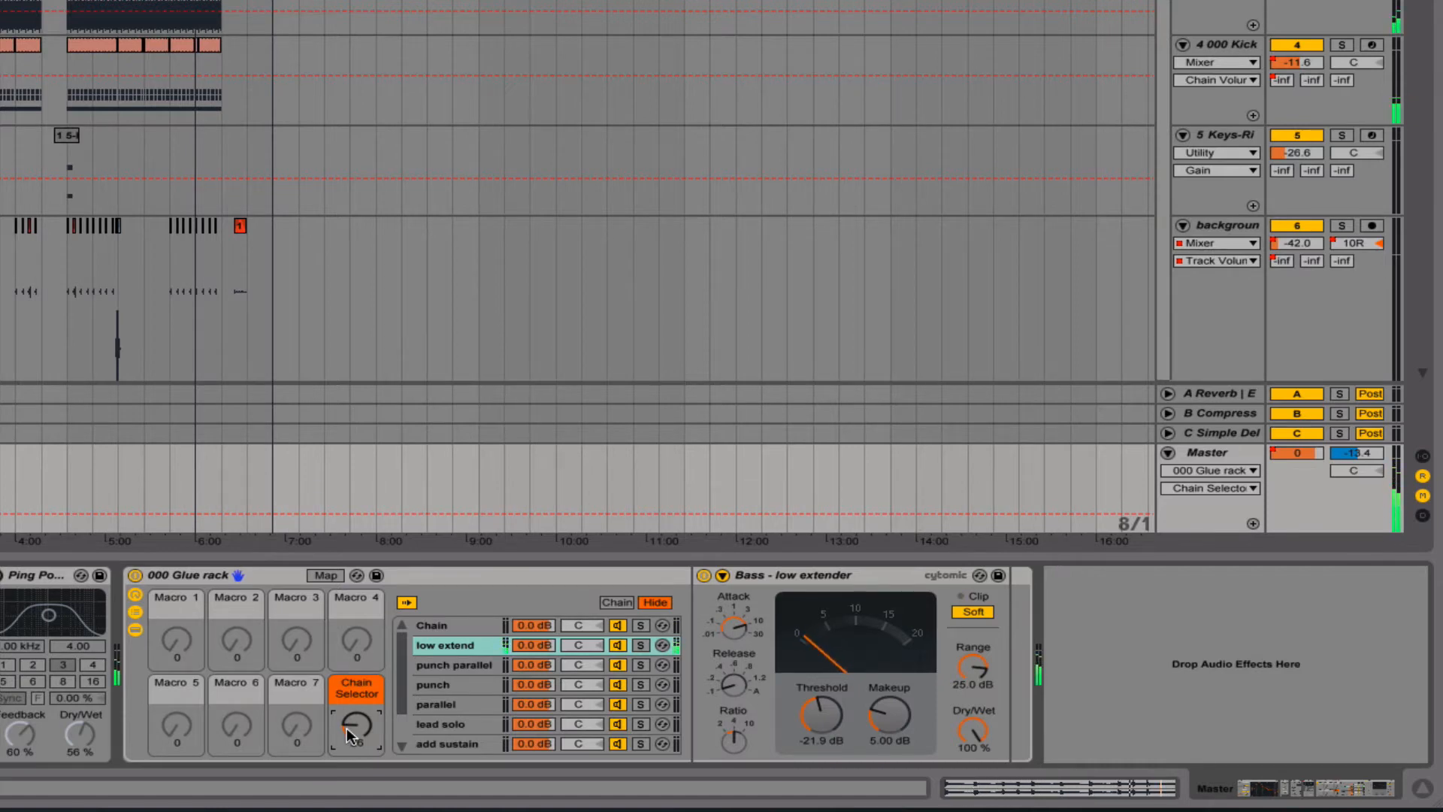
left_click(135, 576)
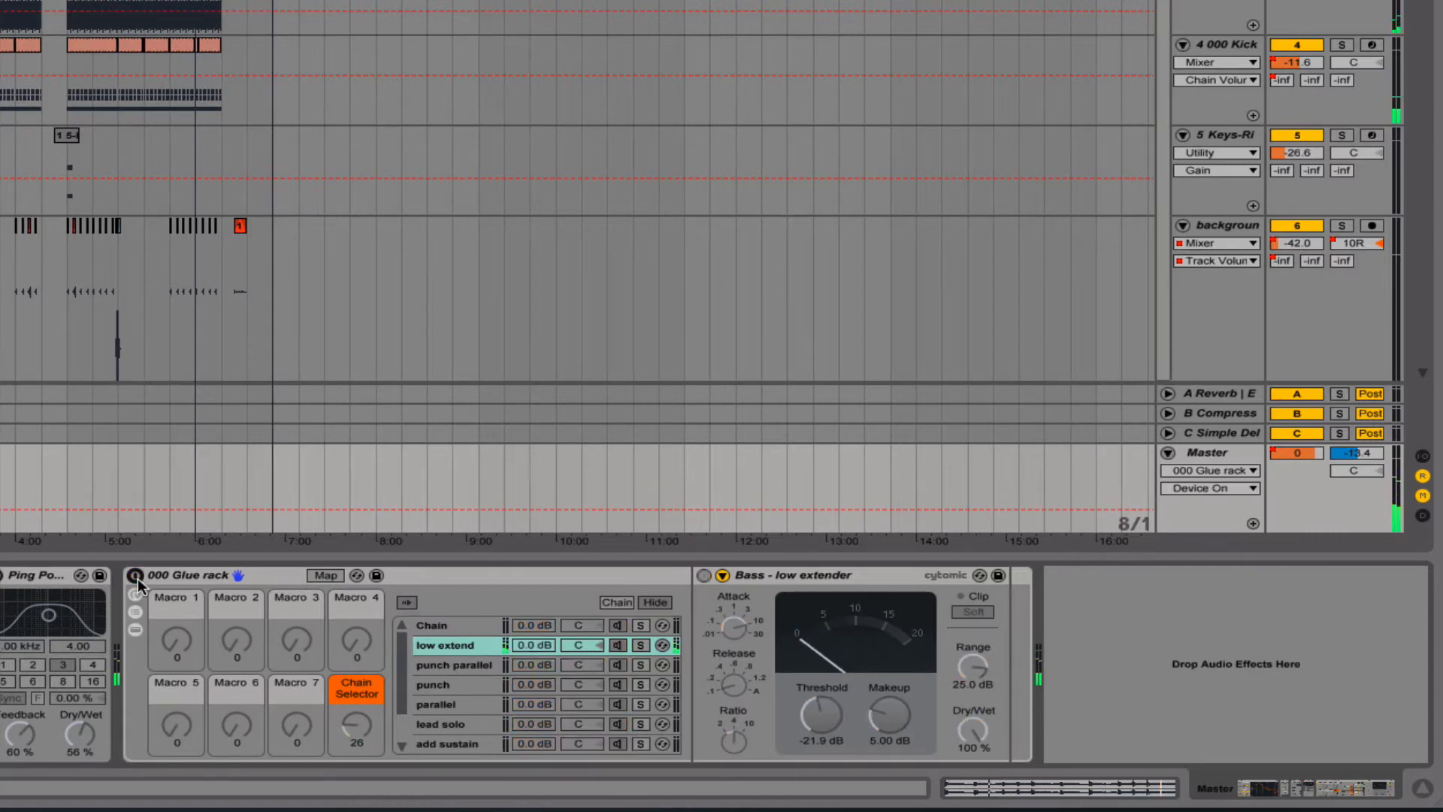
left_click(135, 576)
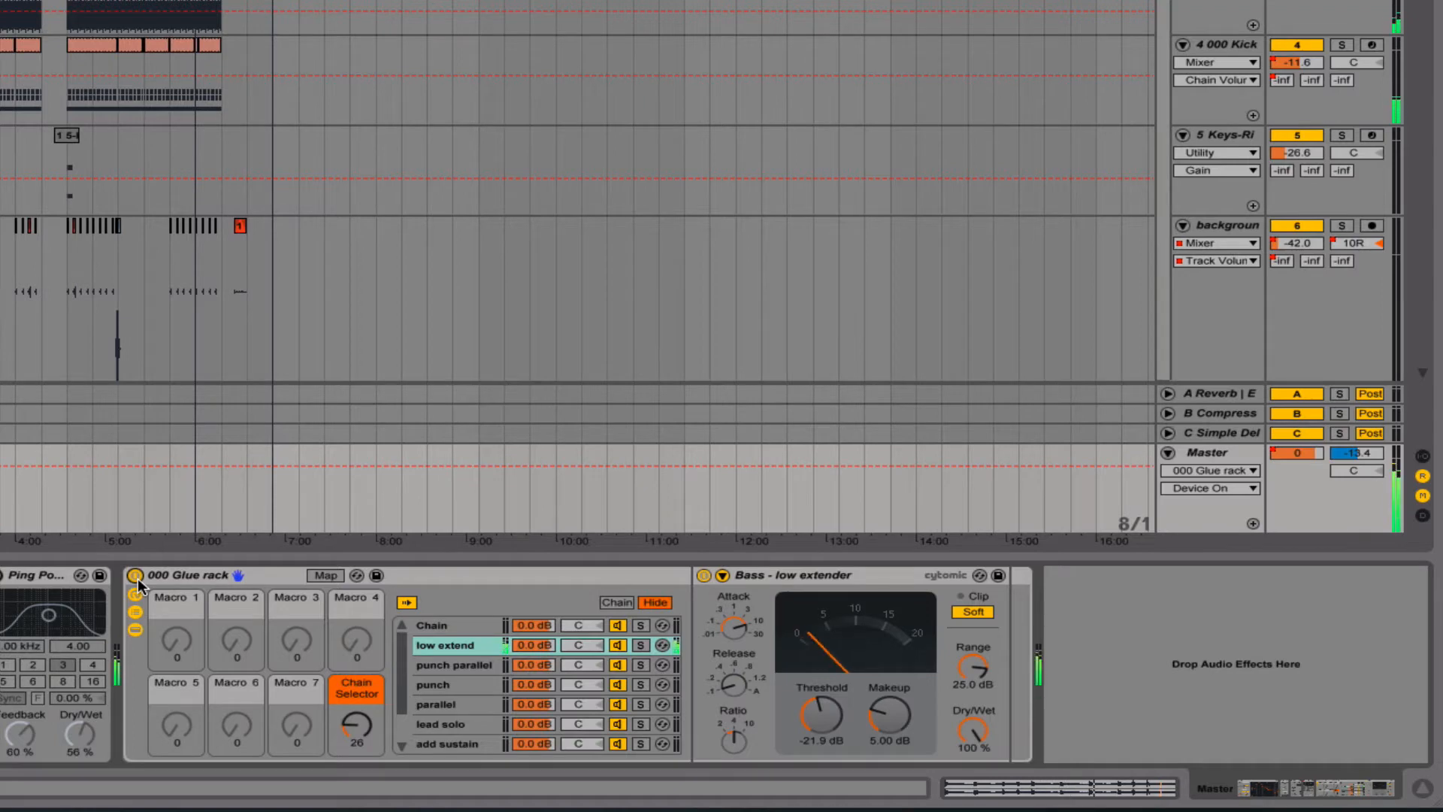
Audition the punch parallel chain with the Chain Selector at 42, switching the rack off and on repeatedly to compare
left_click_drag(368, 729, 368, 715)
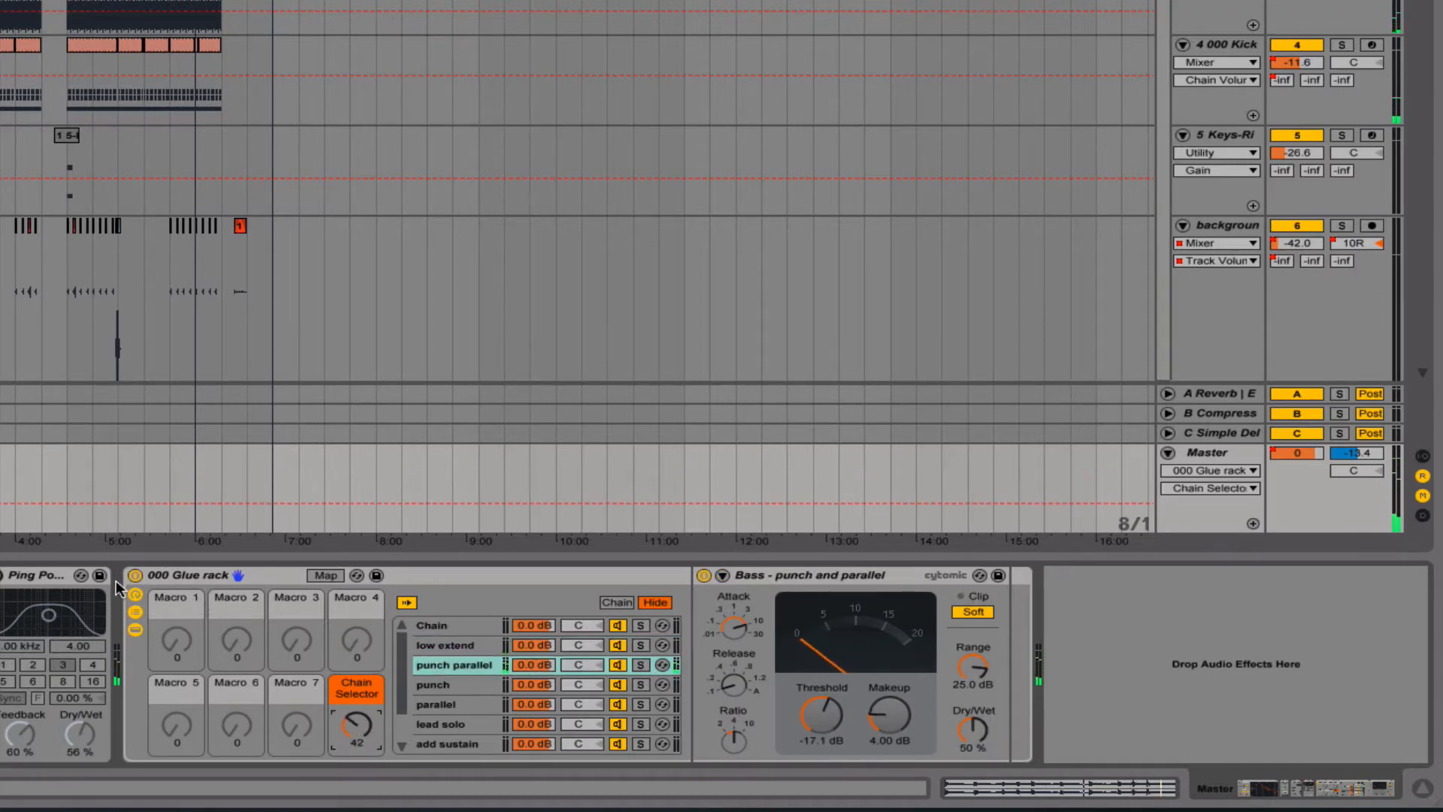
left_click(134, 577)
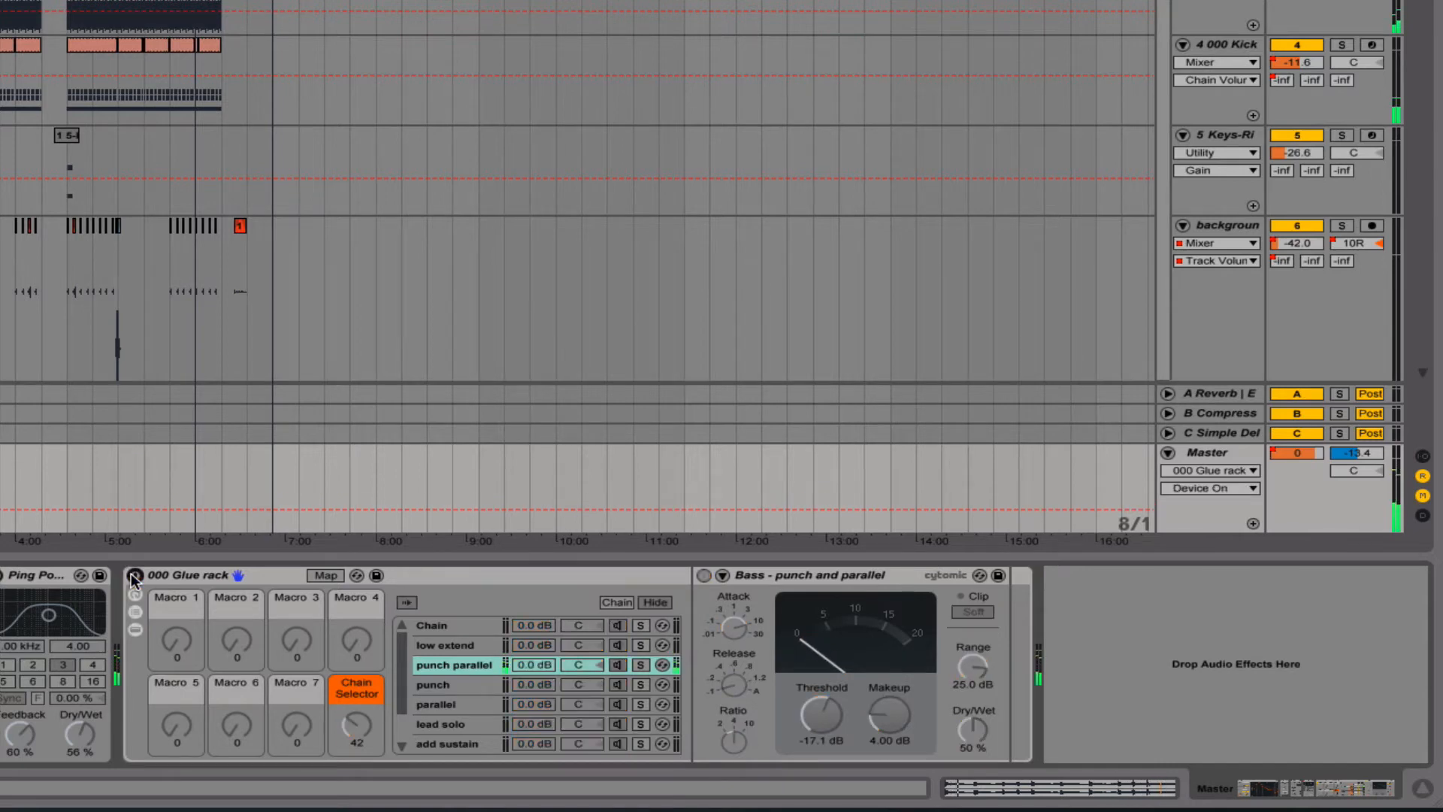
left_click(134, 576)
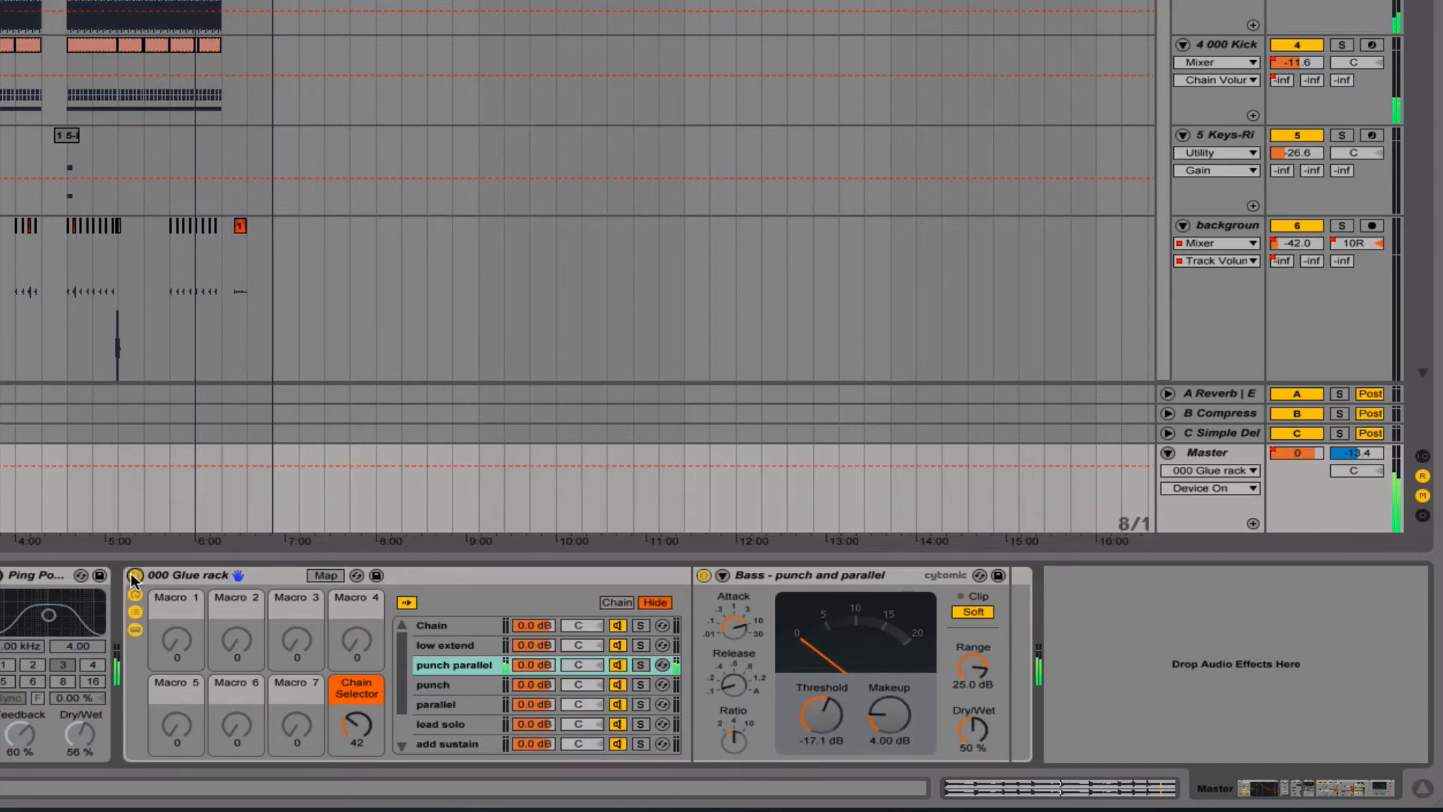
left_click(134, 576)
left_click(134, 577)
Audition the punch chain with the Chain Selector at 52 and compare it with the rack bypassed
left_click(350, 724)
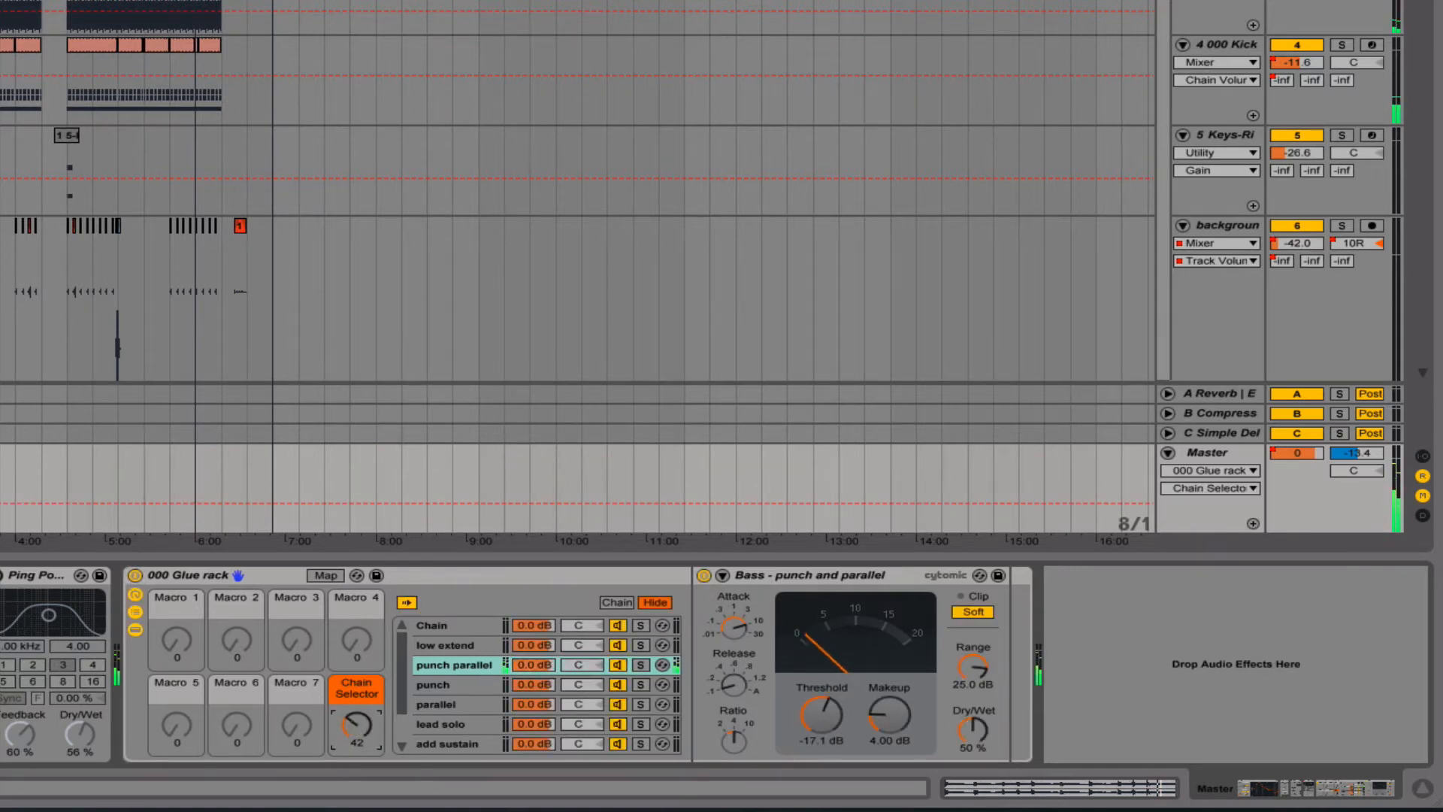
left_click_drag(350, 725, 351, 713)
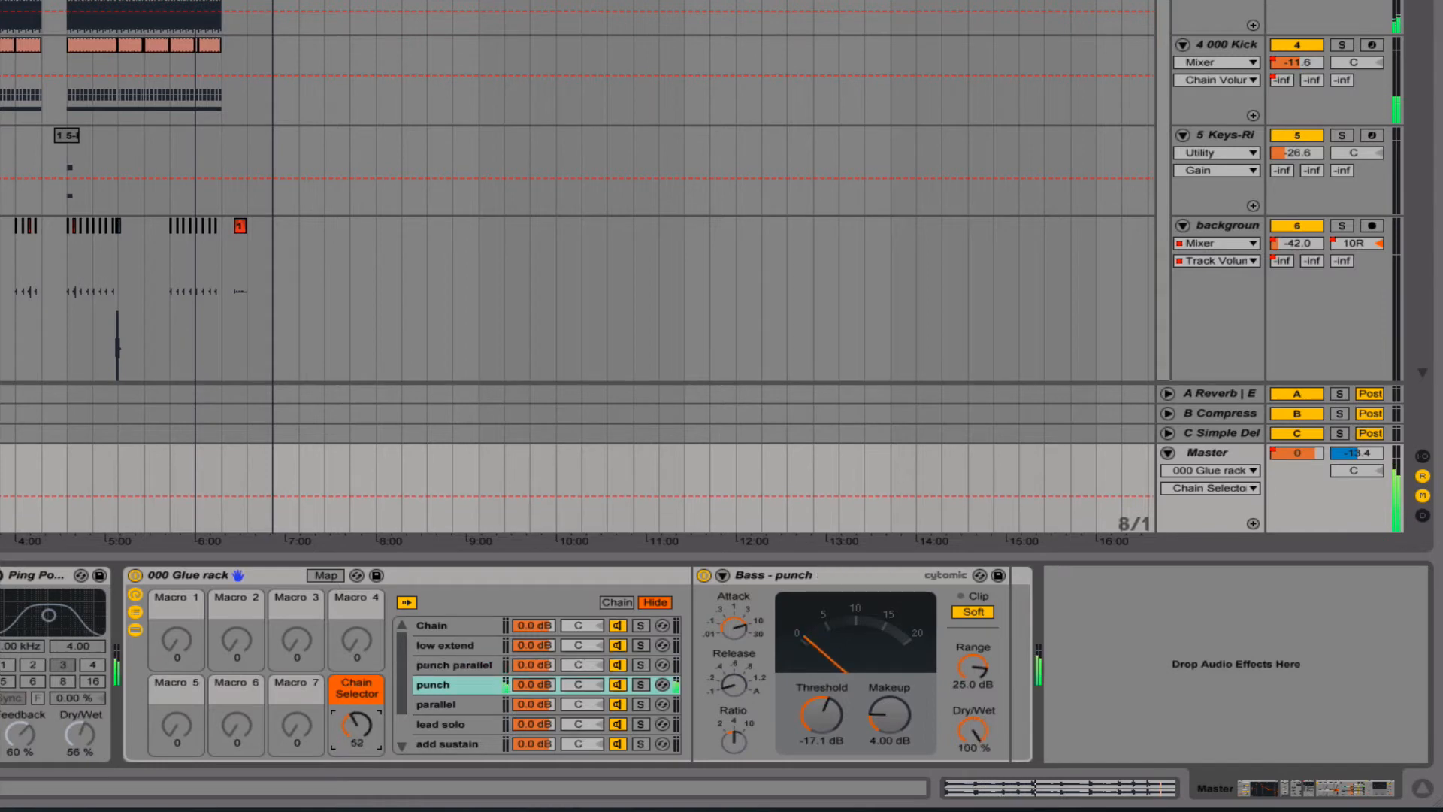
left_click(136, 576)
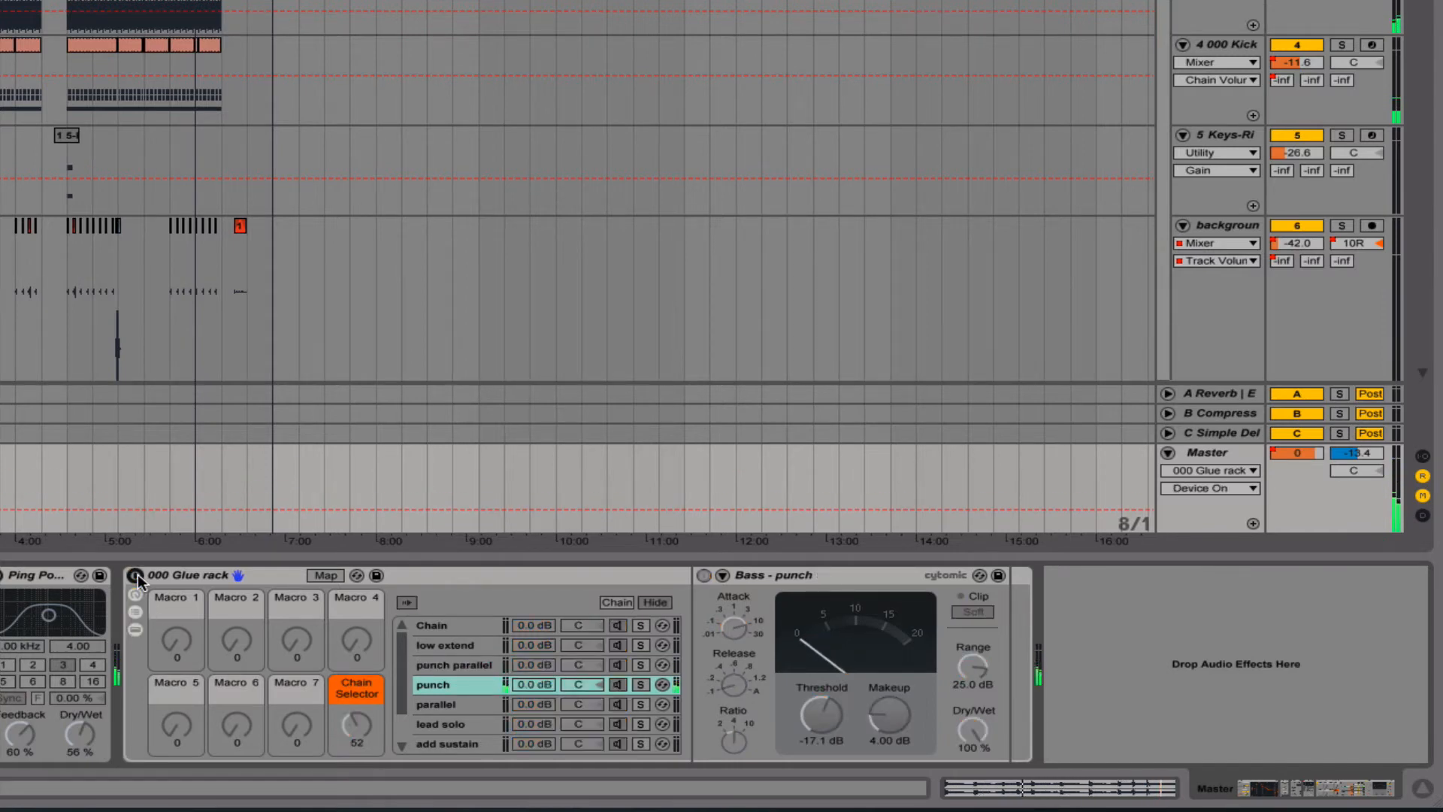
left_click(136, 576)
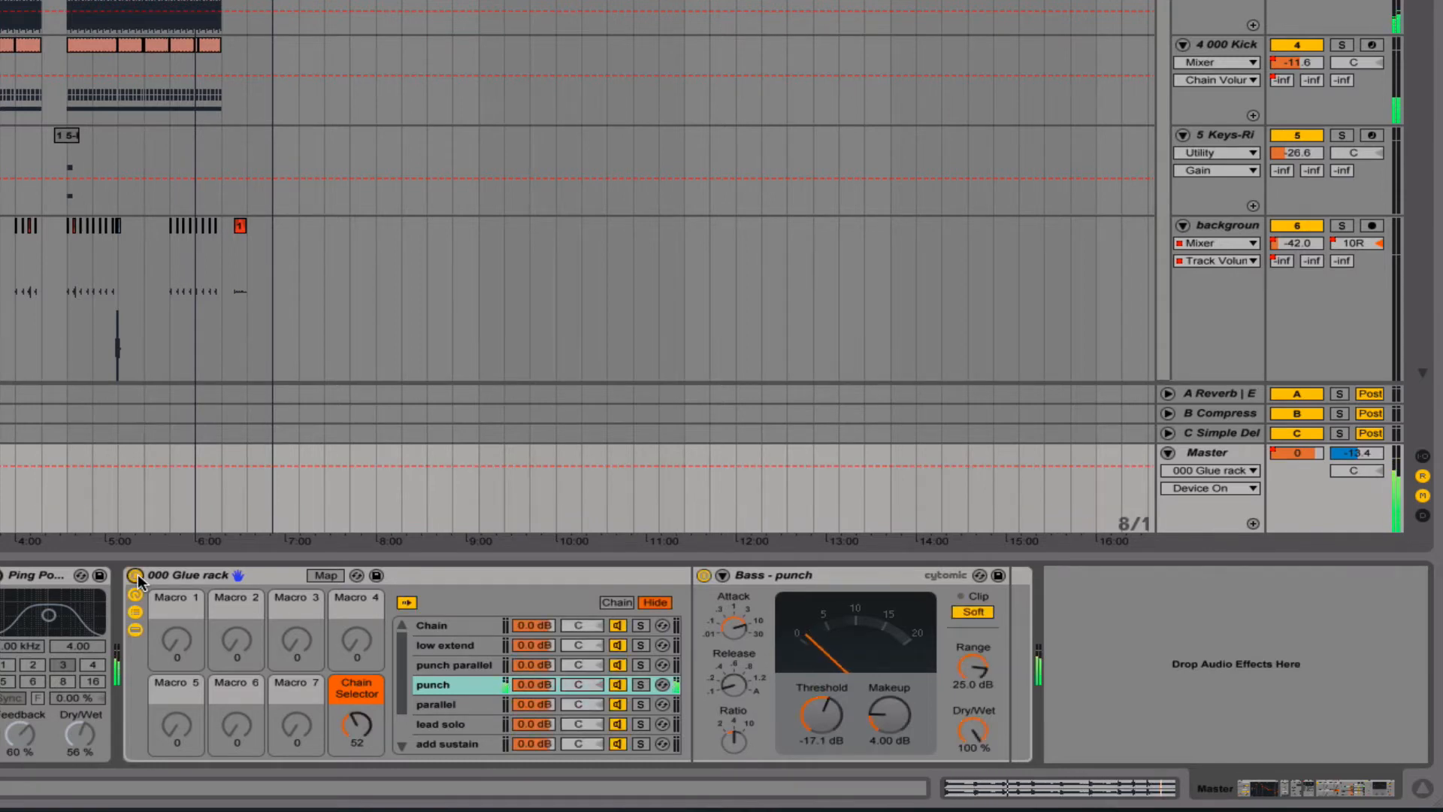
Audition the parallel chain with the Chain Selector at 76 and compare it with the rack bypassed
left_click_drag(349, 719, 350, 697)
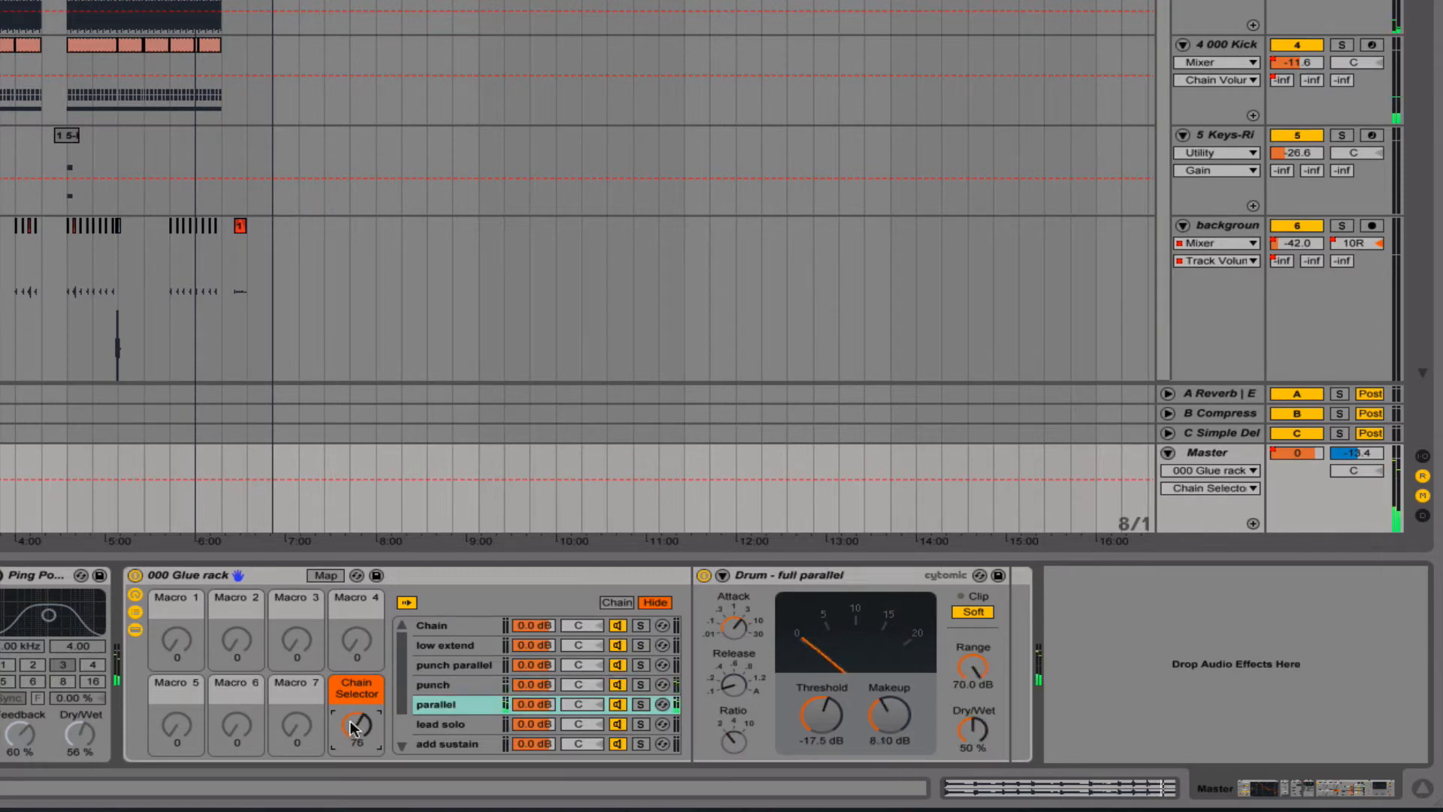
left_click(136, 576)
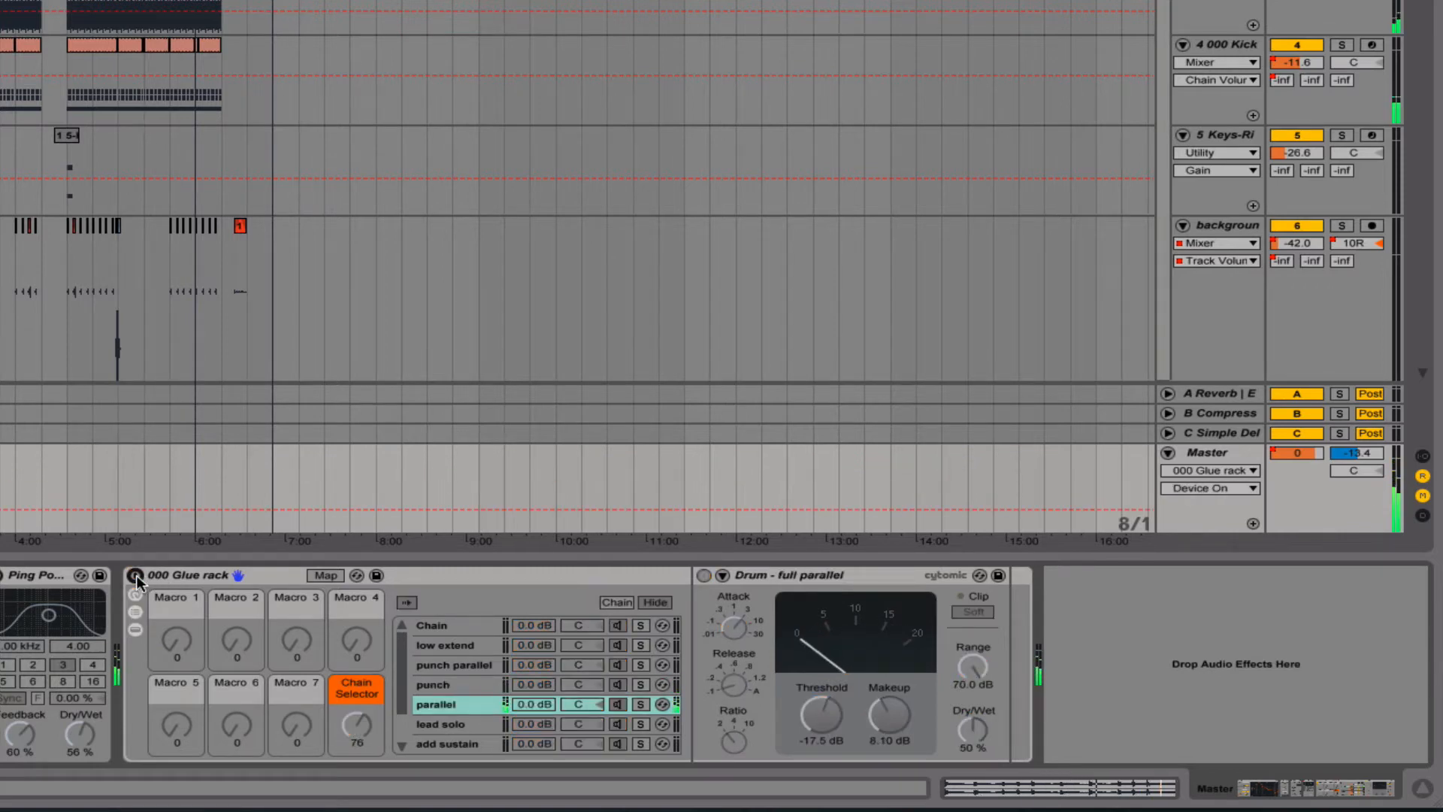
left_click(136, 576)
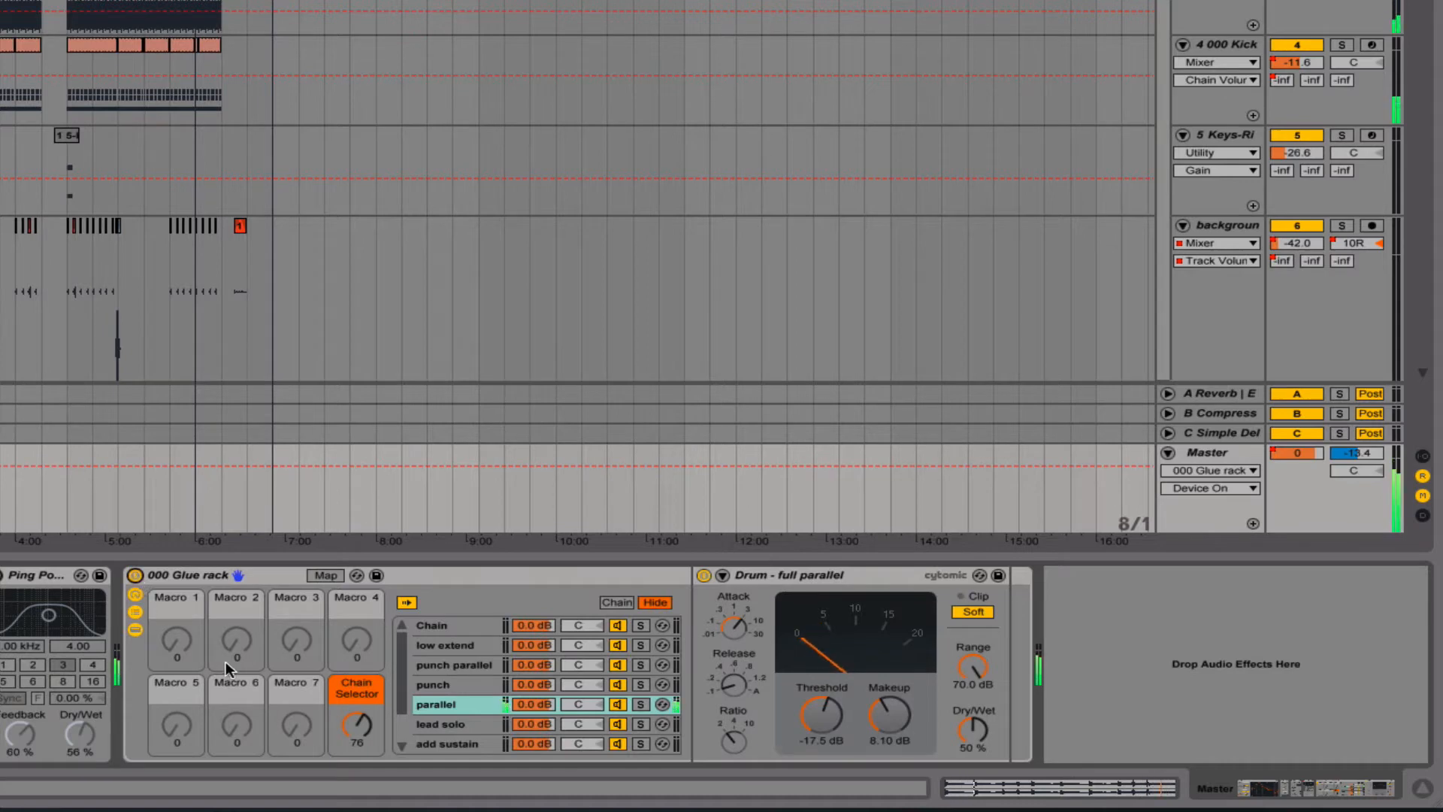
Set the Chain Selector to 127 for the loud chain, compare it with the rack bypassed, and stop playback
mouse_move(357, 722)
left_mouse_down()
mouse_move(357, 685)
mouse_move(358, 727)
left_mouse_up()
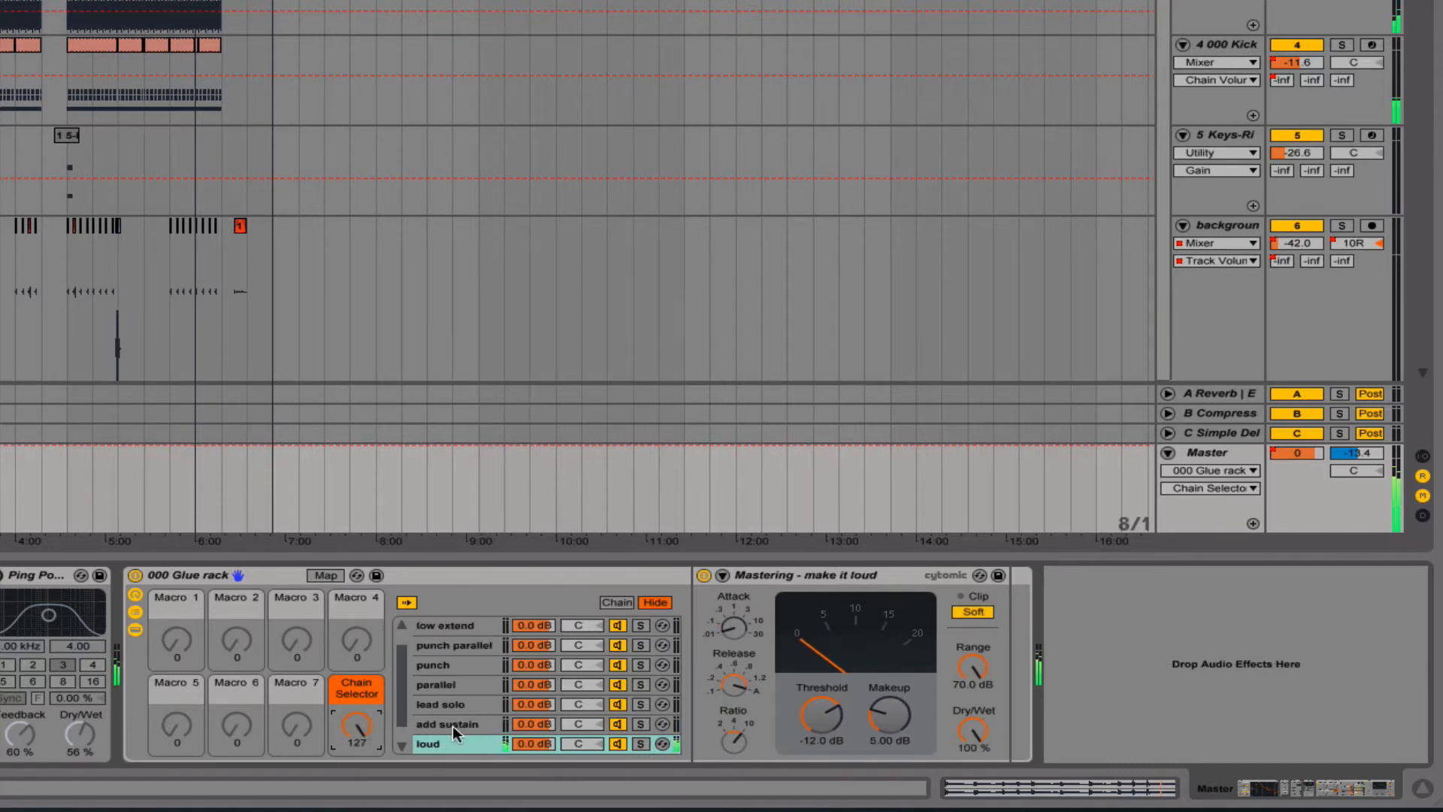
left_click(134, 576)
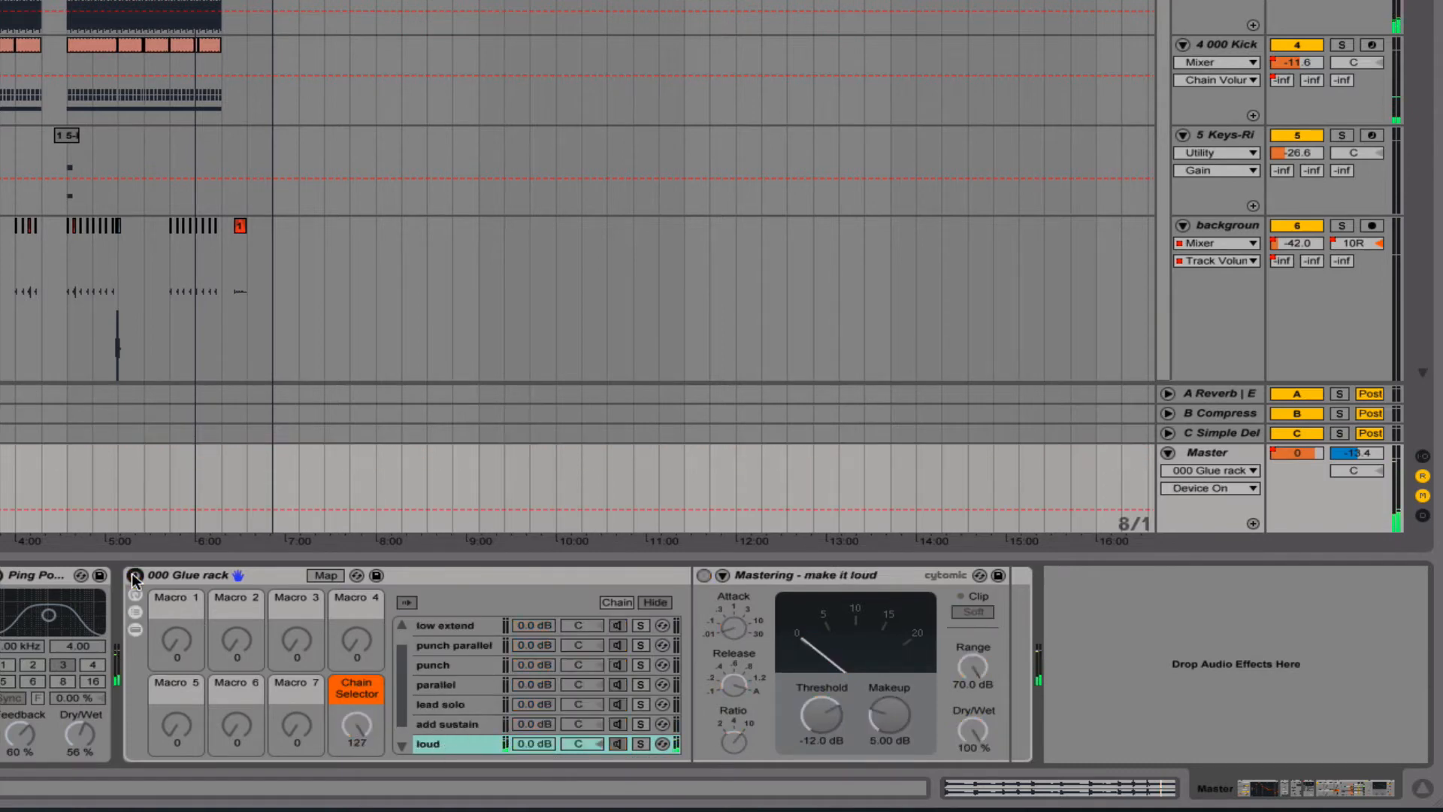
left_click(134, 576)
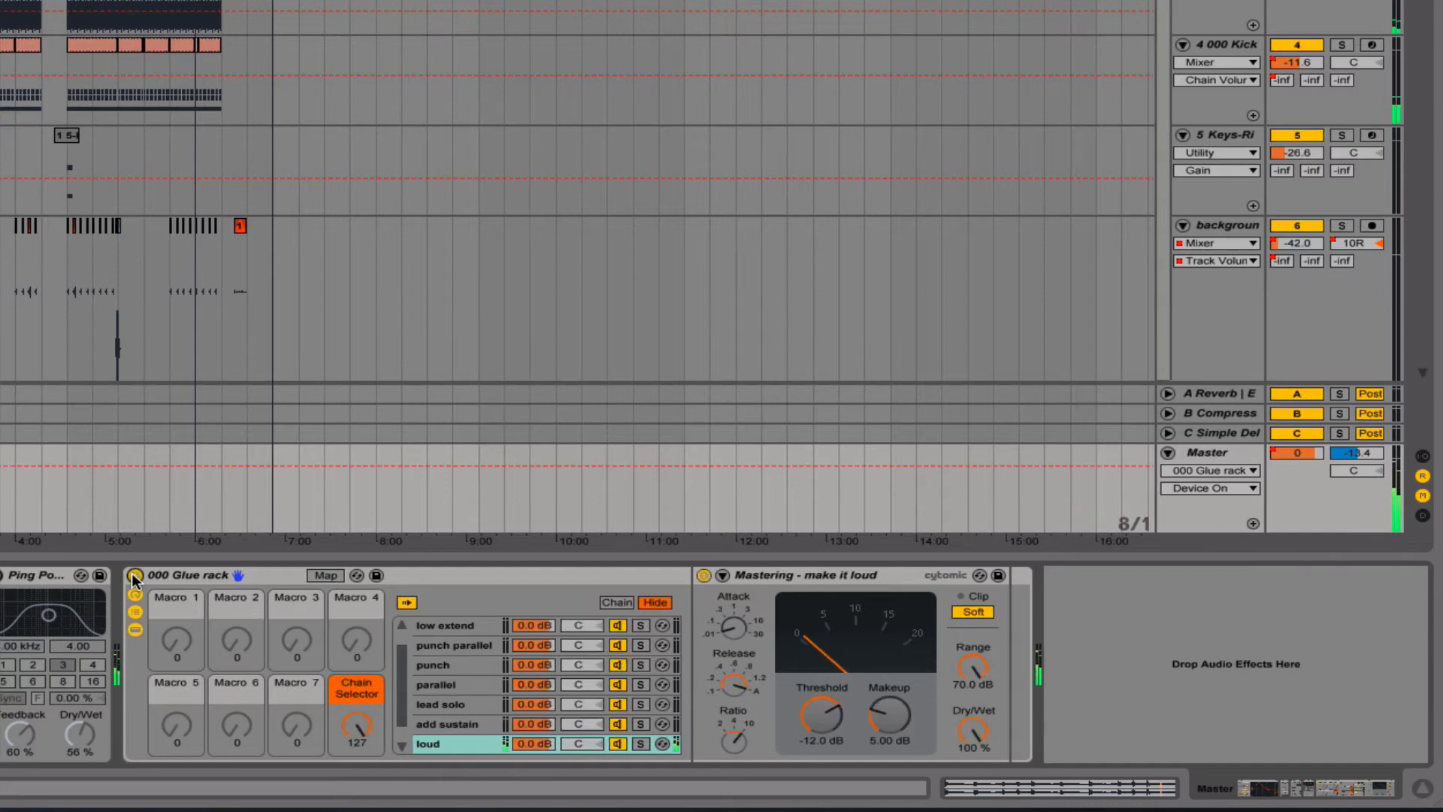
key("space")
key("XF86AudioLowerVolume")
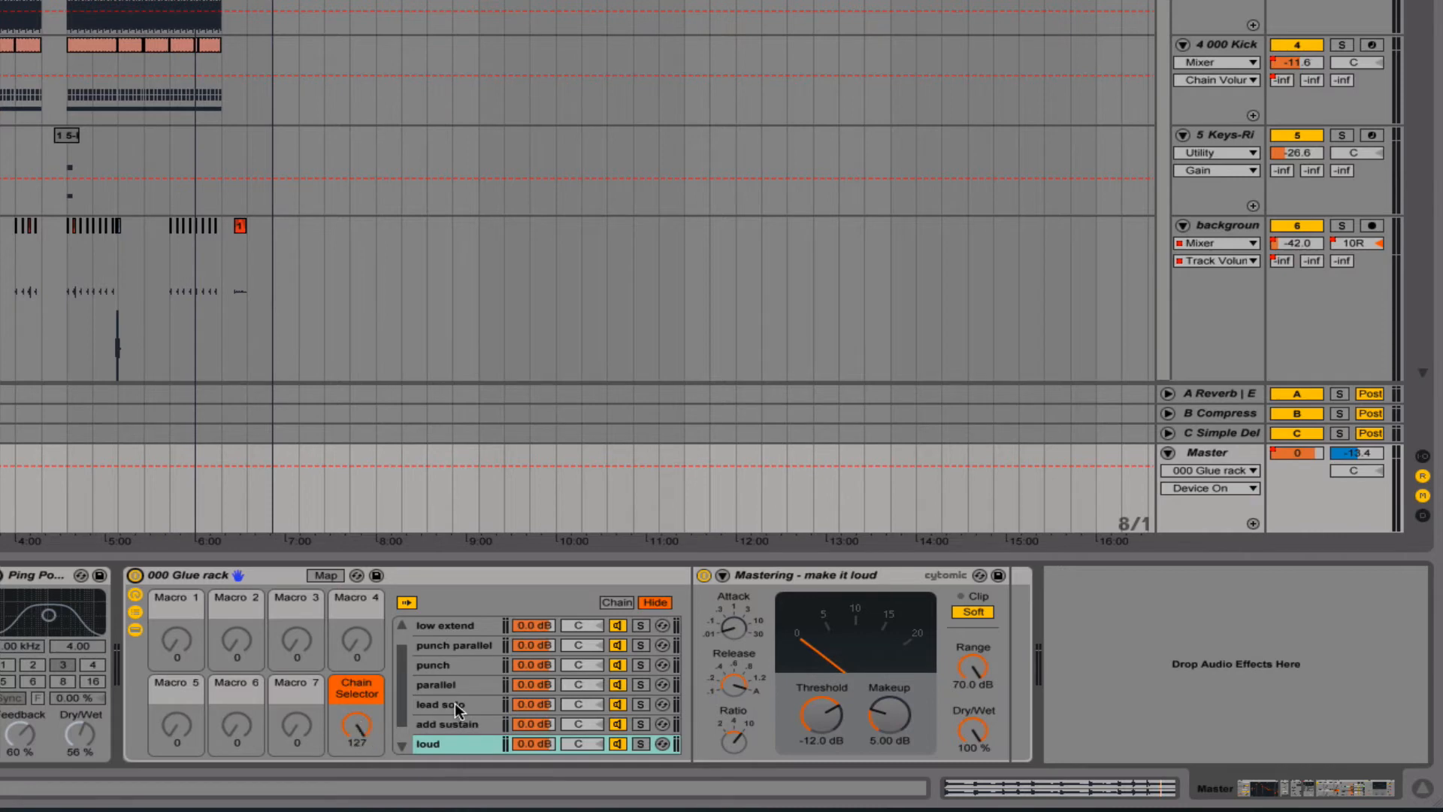
Select and bypass the Master track's 000 Glue rack, and bring the vox group's tracks into view
scroll(453, 702, "down", 1)
left_click(184, 573)
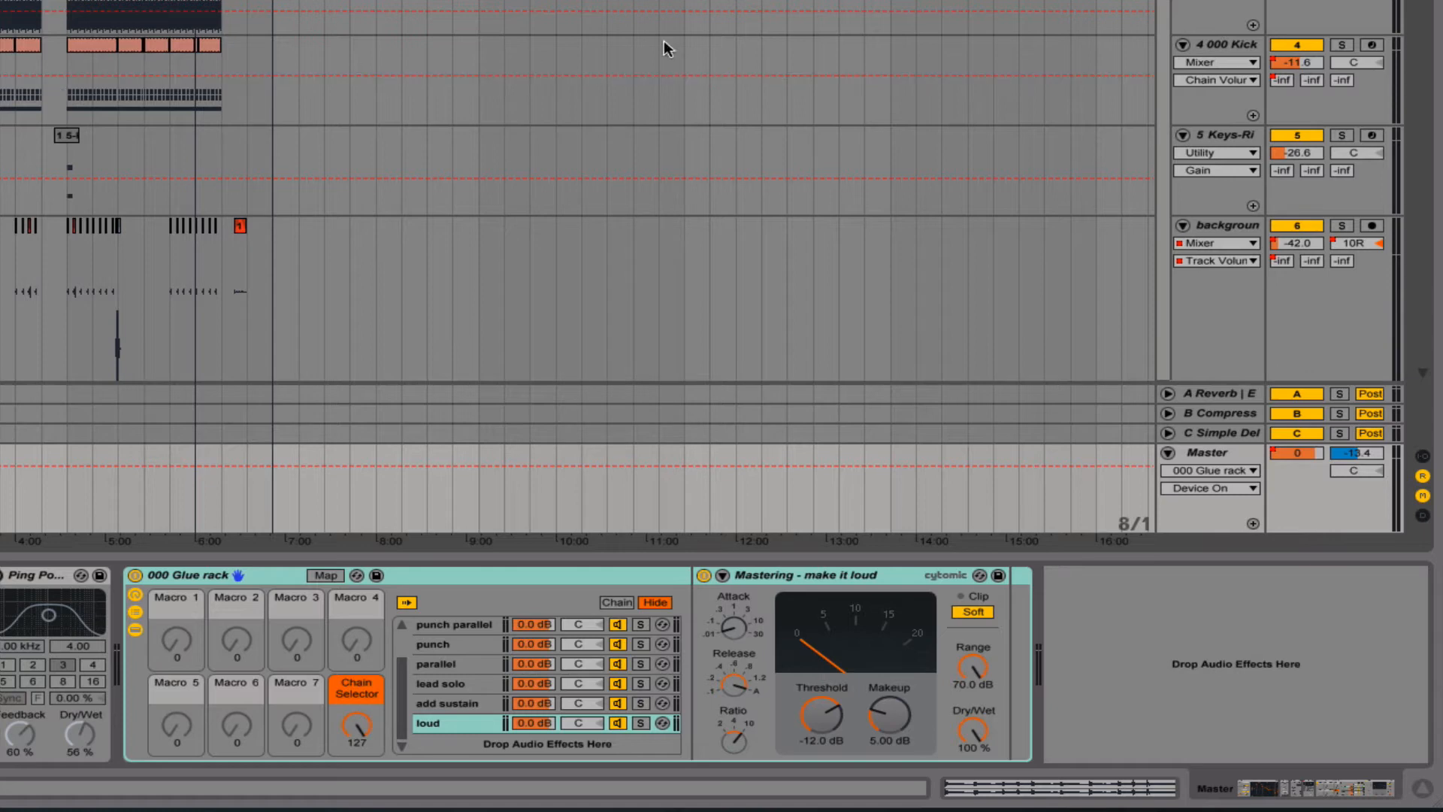
left_click(1224, 48)
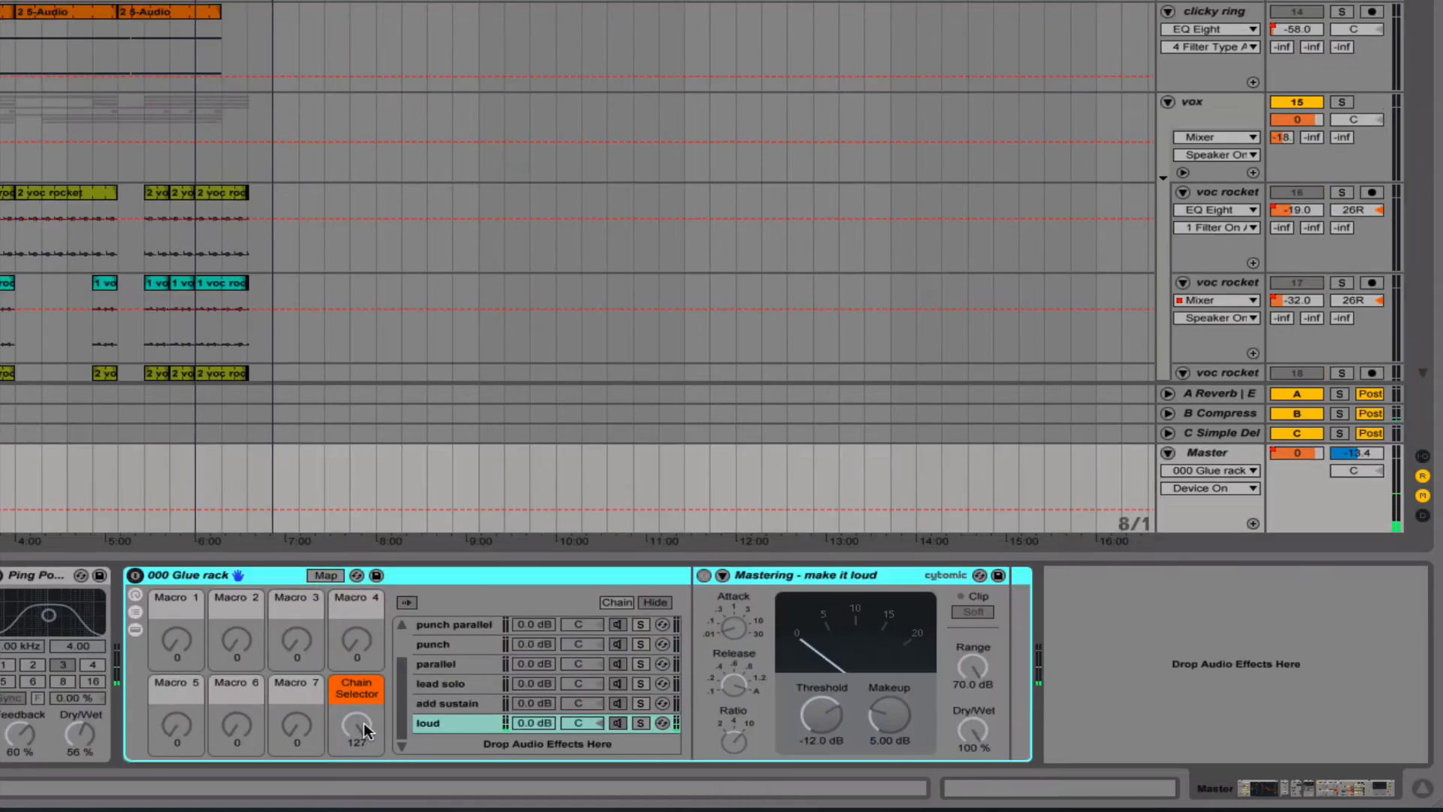
Audition the loud chain at Chain Selector 127 by switching the 000 Glue rack on and back to bypass
left_click_drag(356, 725, 363, 723)
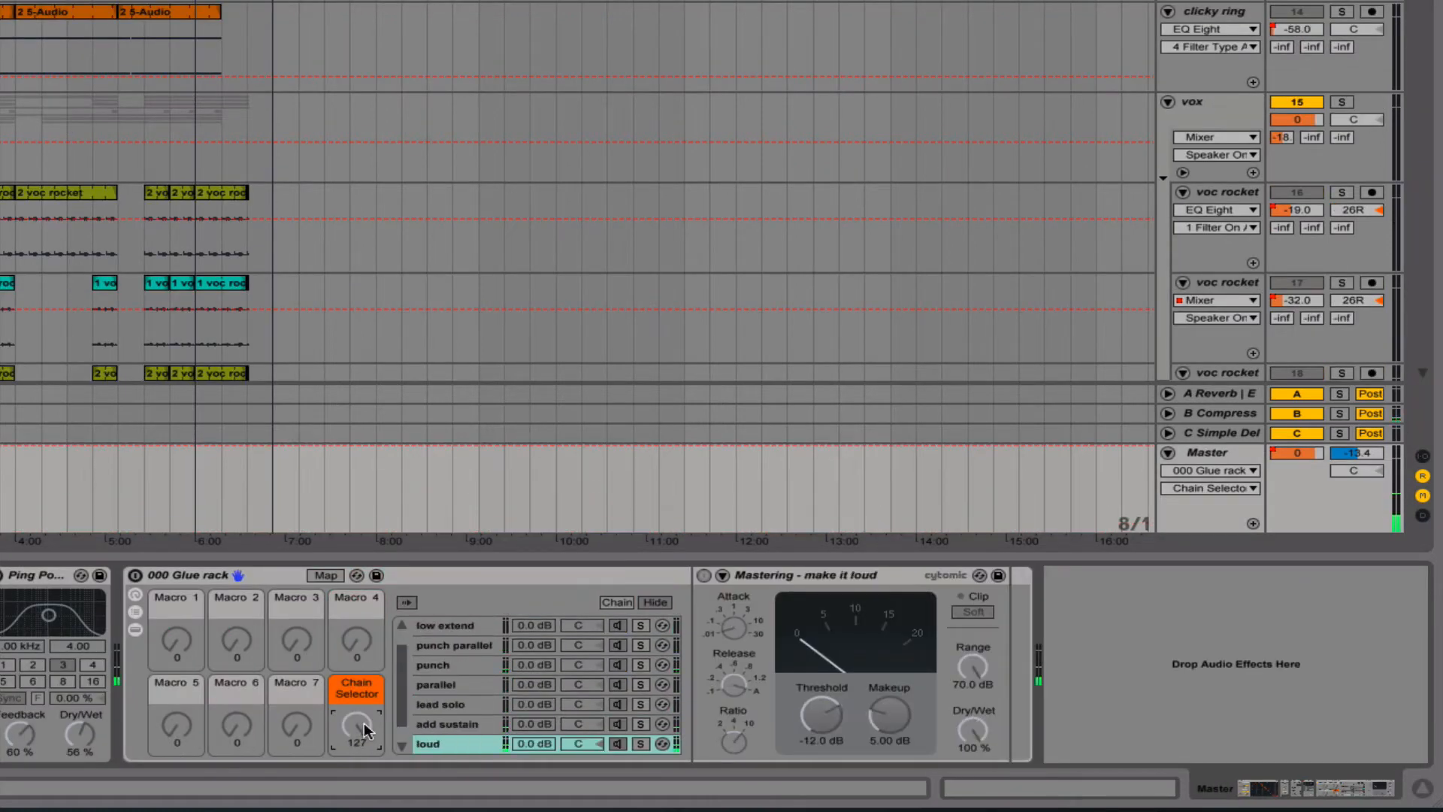
left_click(135, 575)
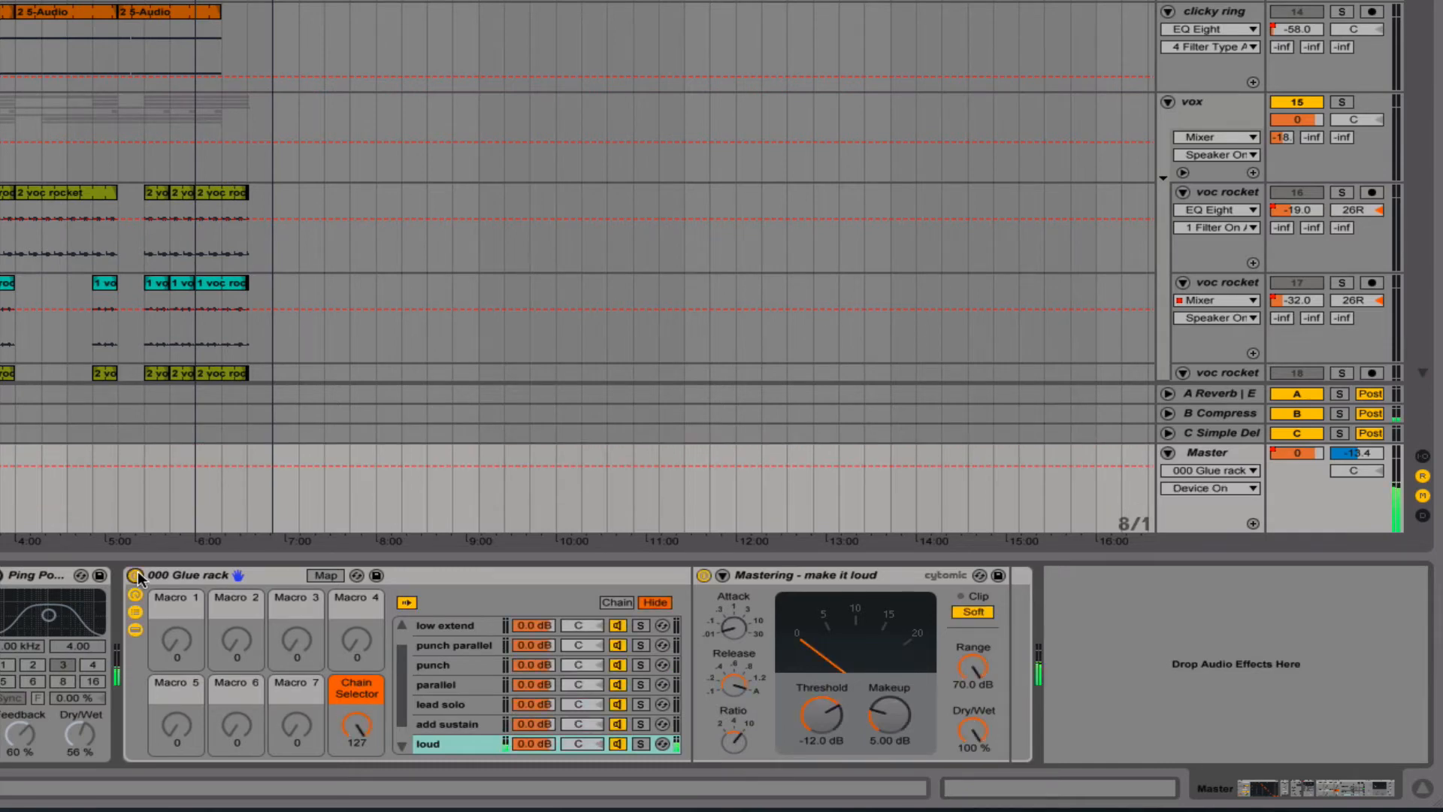
left_click(135, 575)
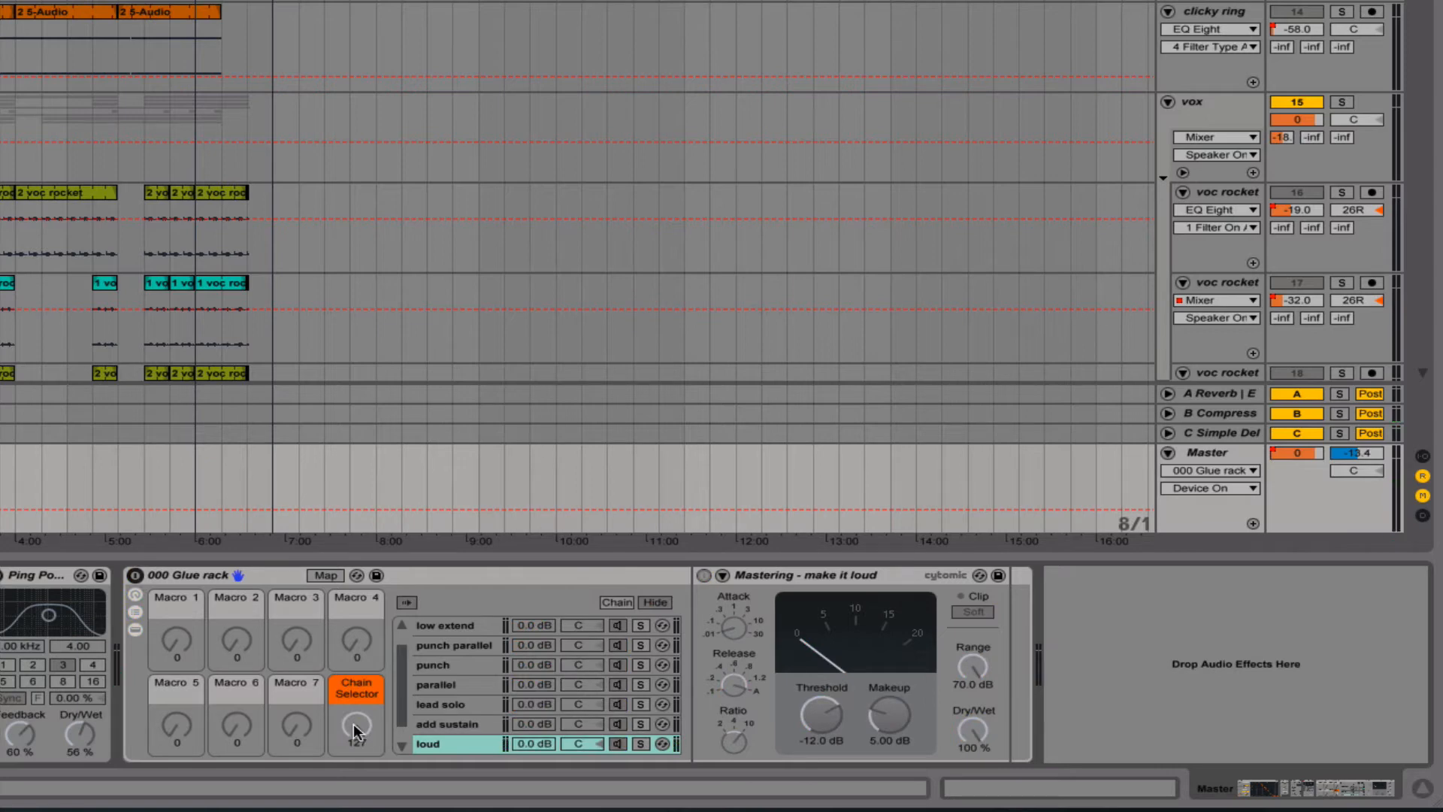
Lower the Chain Selector to 10 for the empty Chain and enable the 000 Glue rack
left_click_drag(353, 729, 353, 808)
left_click_drag(355, 733, 354, 723)
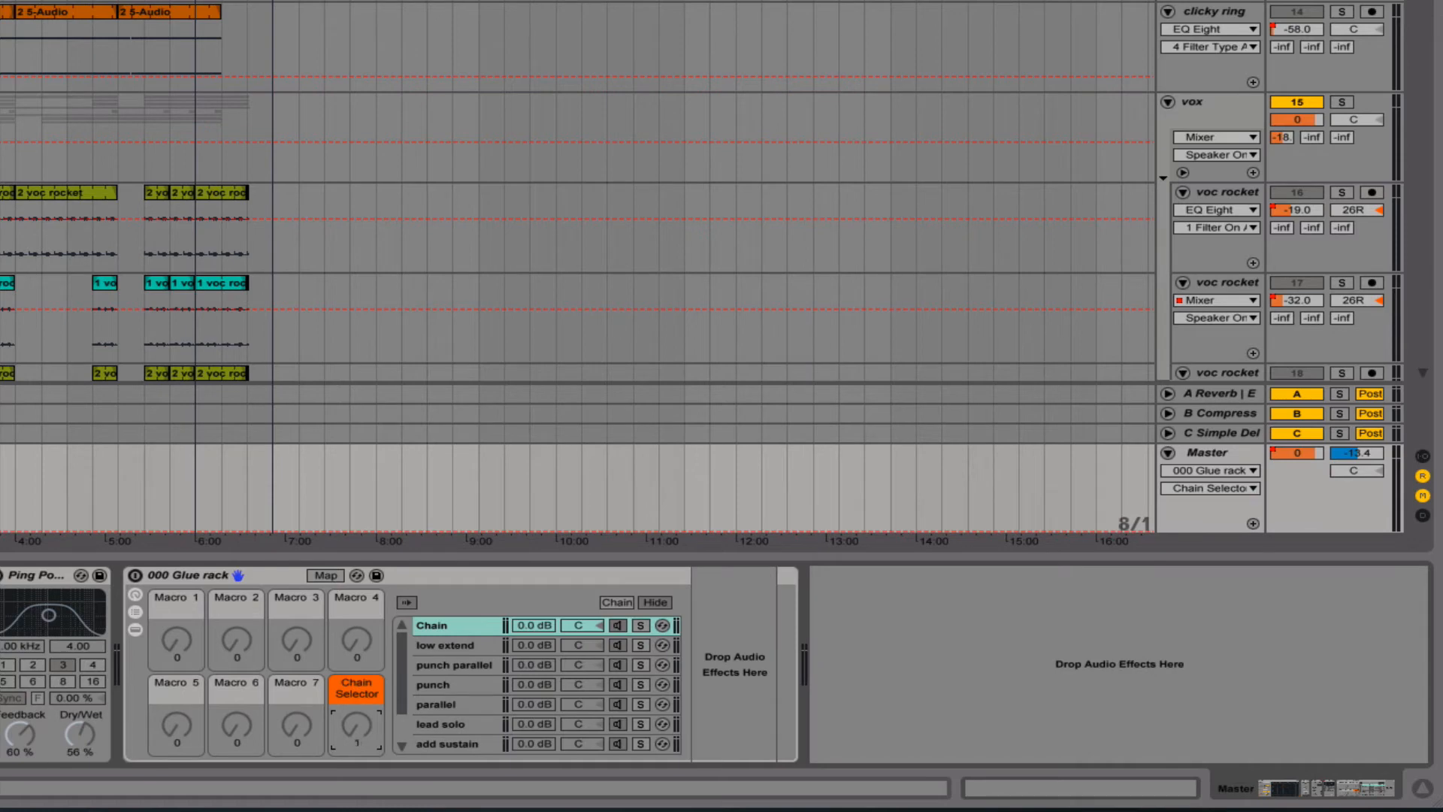
left_click(135, 576)
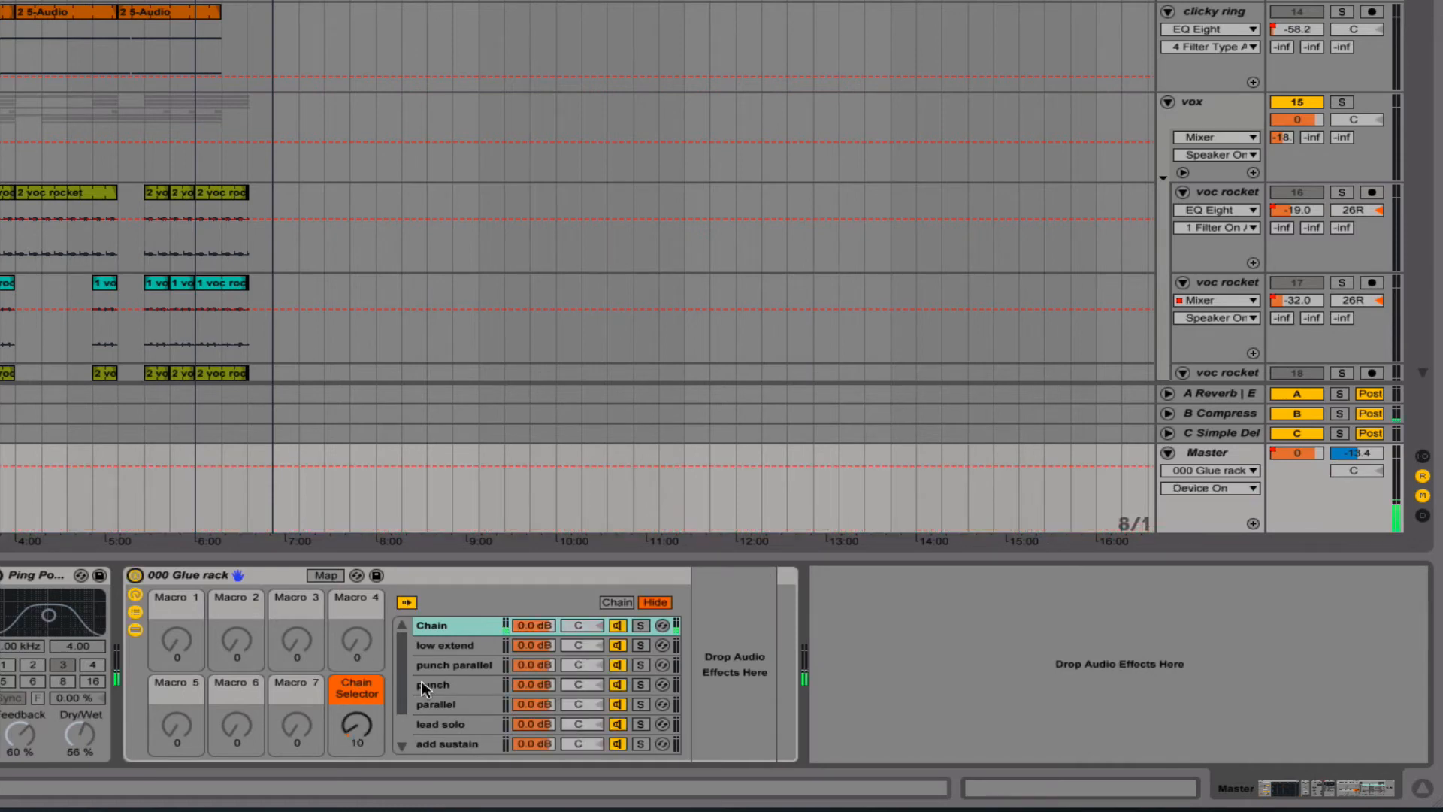
Step the Chain Selector through low extend and punch parallel to punch at 53, and compare punch with the rack bypassed
left_click_drag(350, 732, 350, 710)
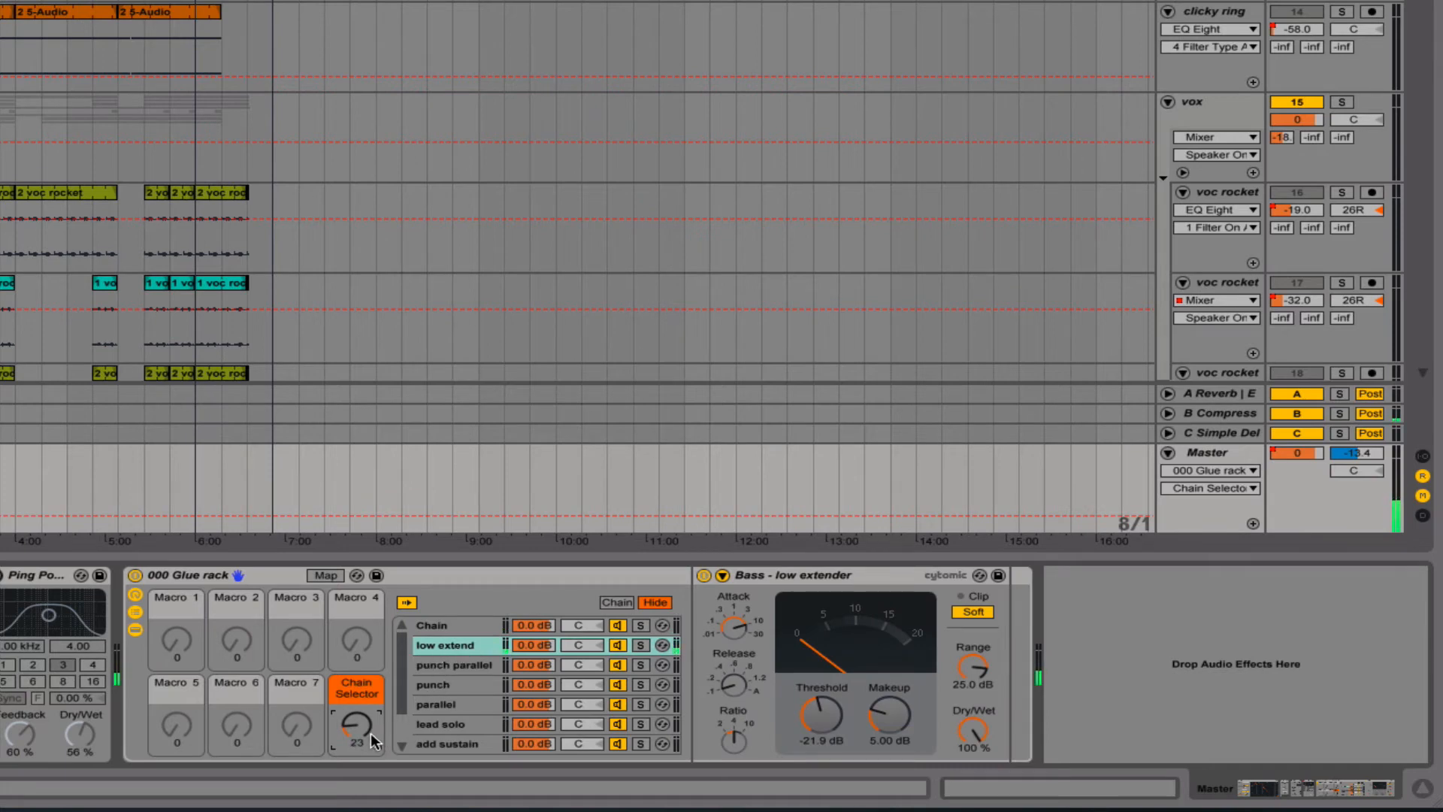
left_click_drag(355, 727, 354, 714)
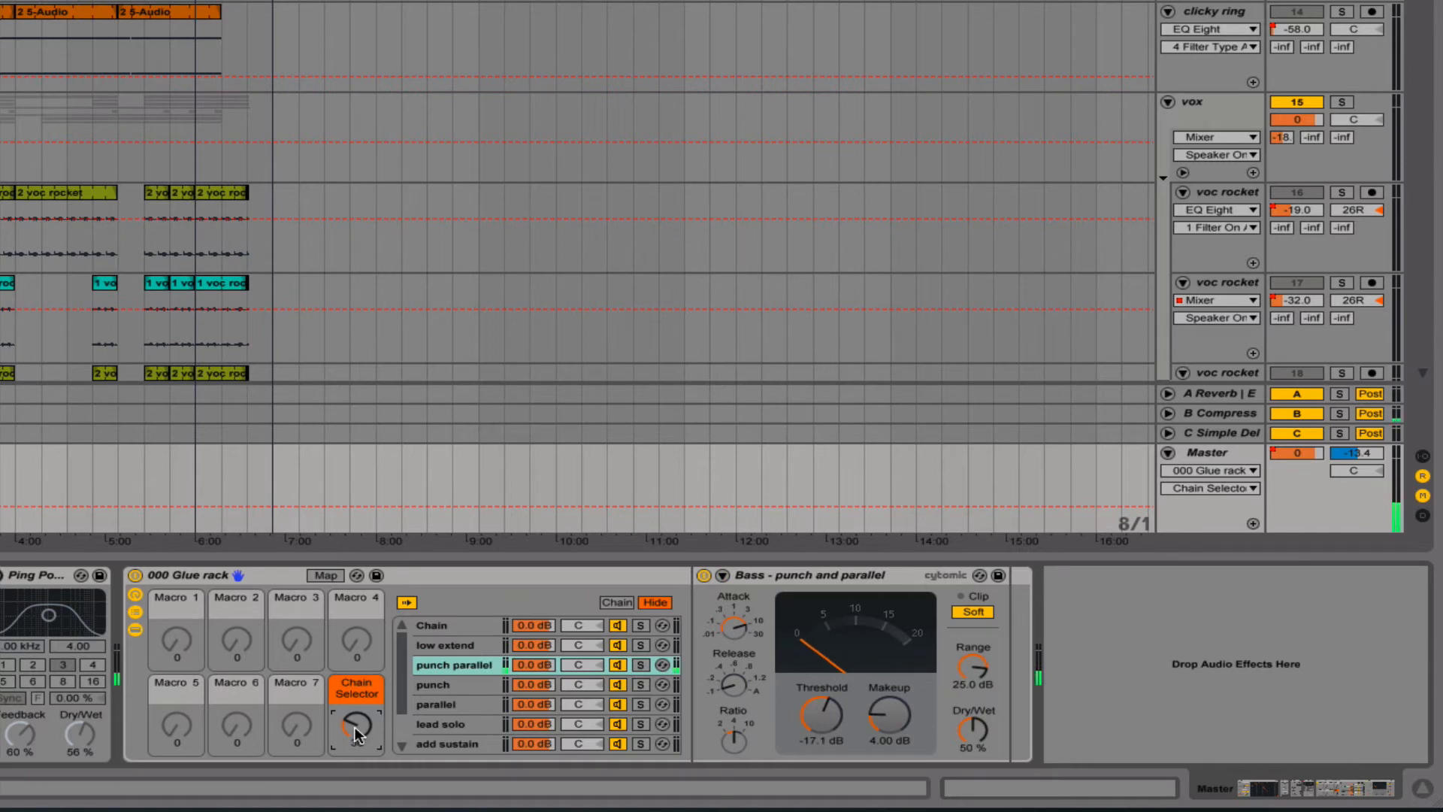
left_click_drag(356, 735, 356, 725)
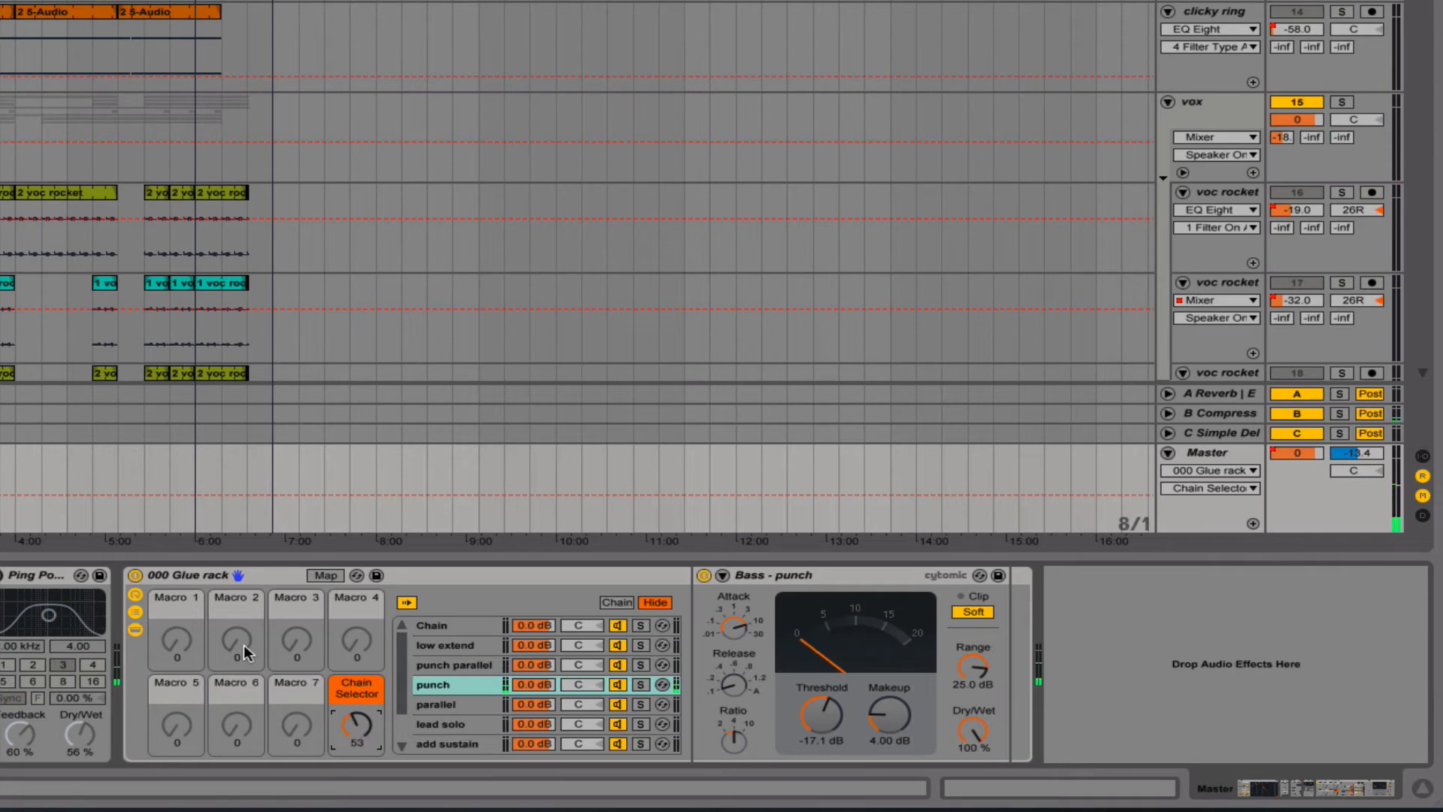
left_click(135, 575)
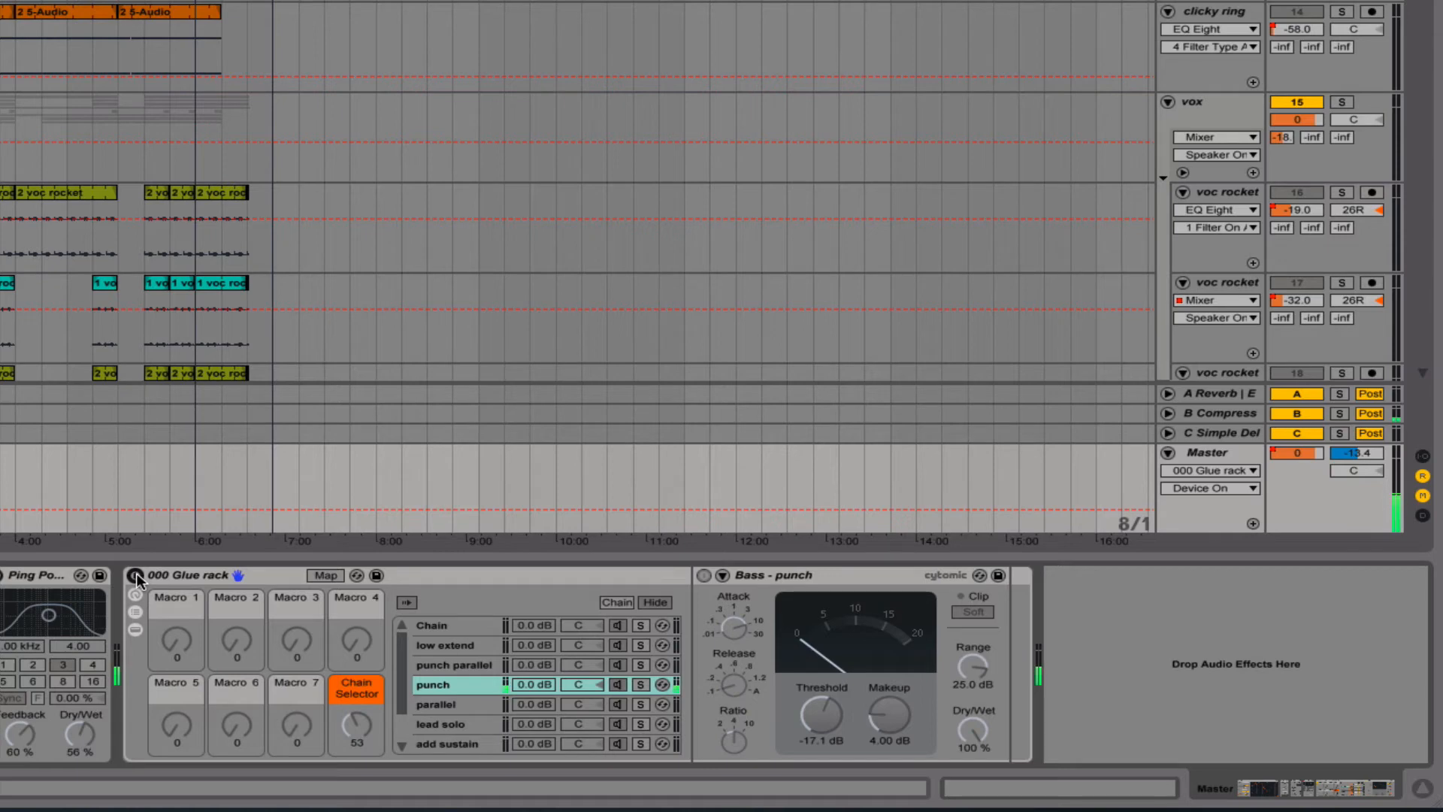
left_click(135, 575)
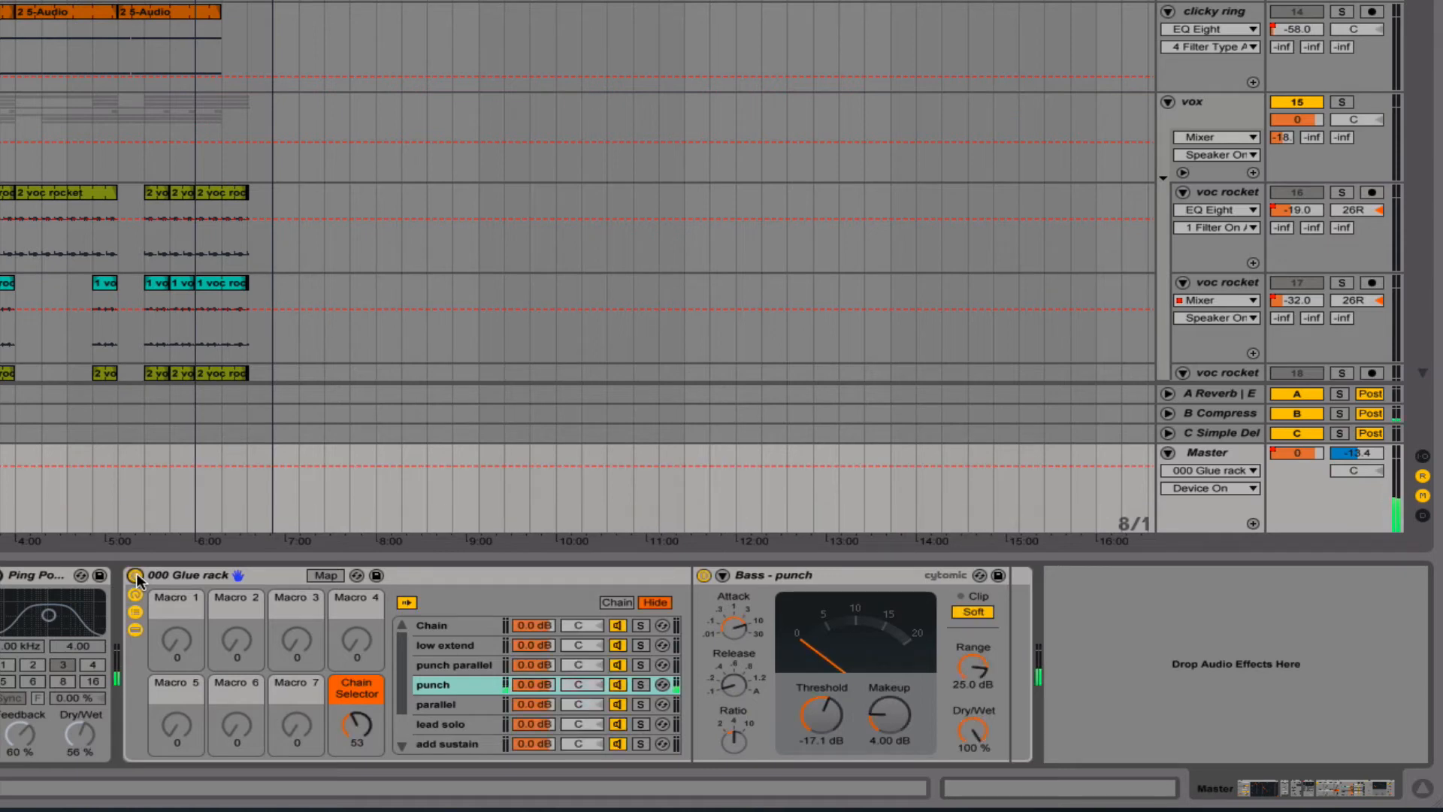
Set the Chain Selector to 65 for the parallel chain and compare it with the rack bypassed
left_click(349, 724)
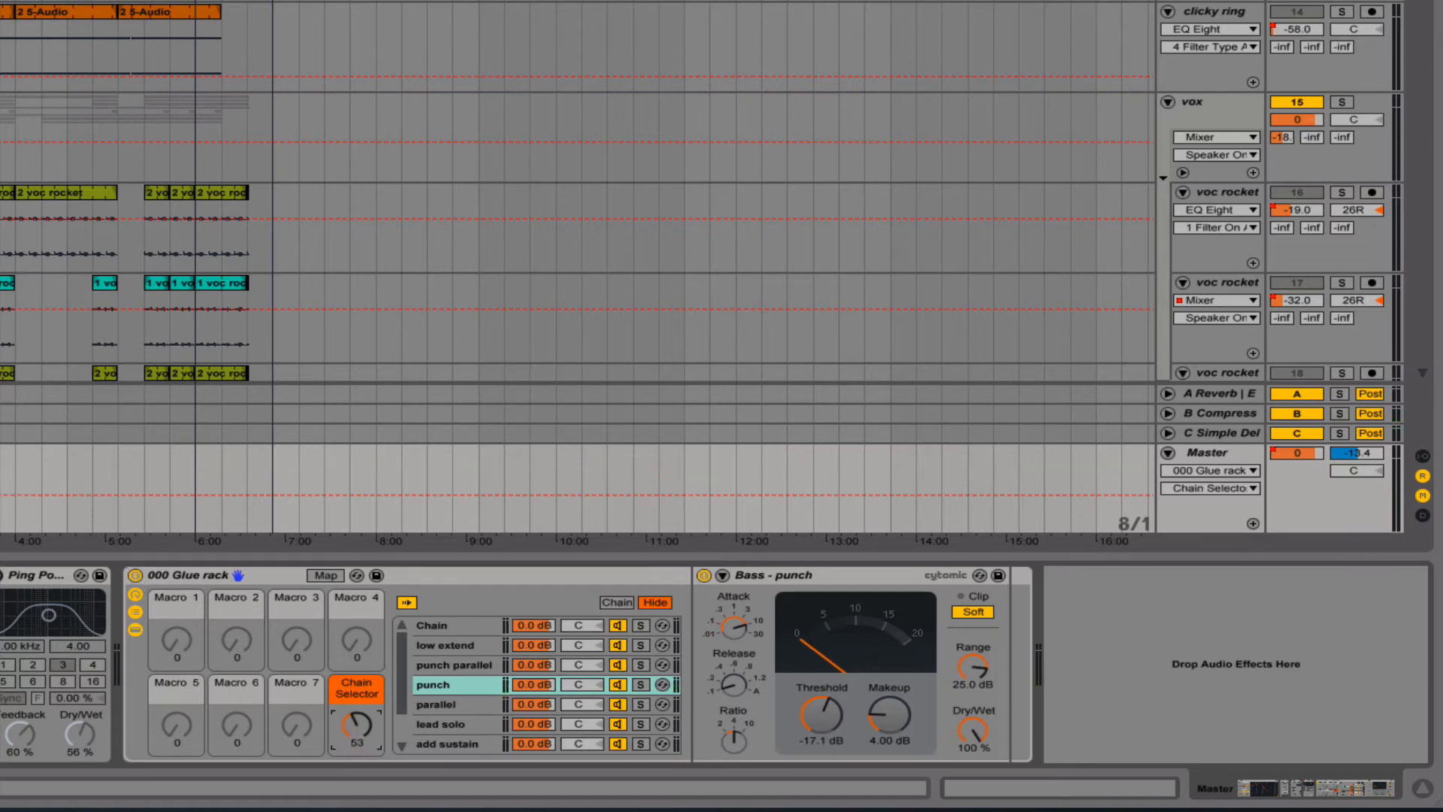
left_click_drag(357, 724, 357, 714)
left_click(135, 575)
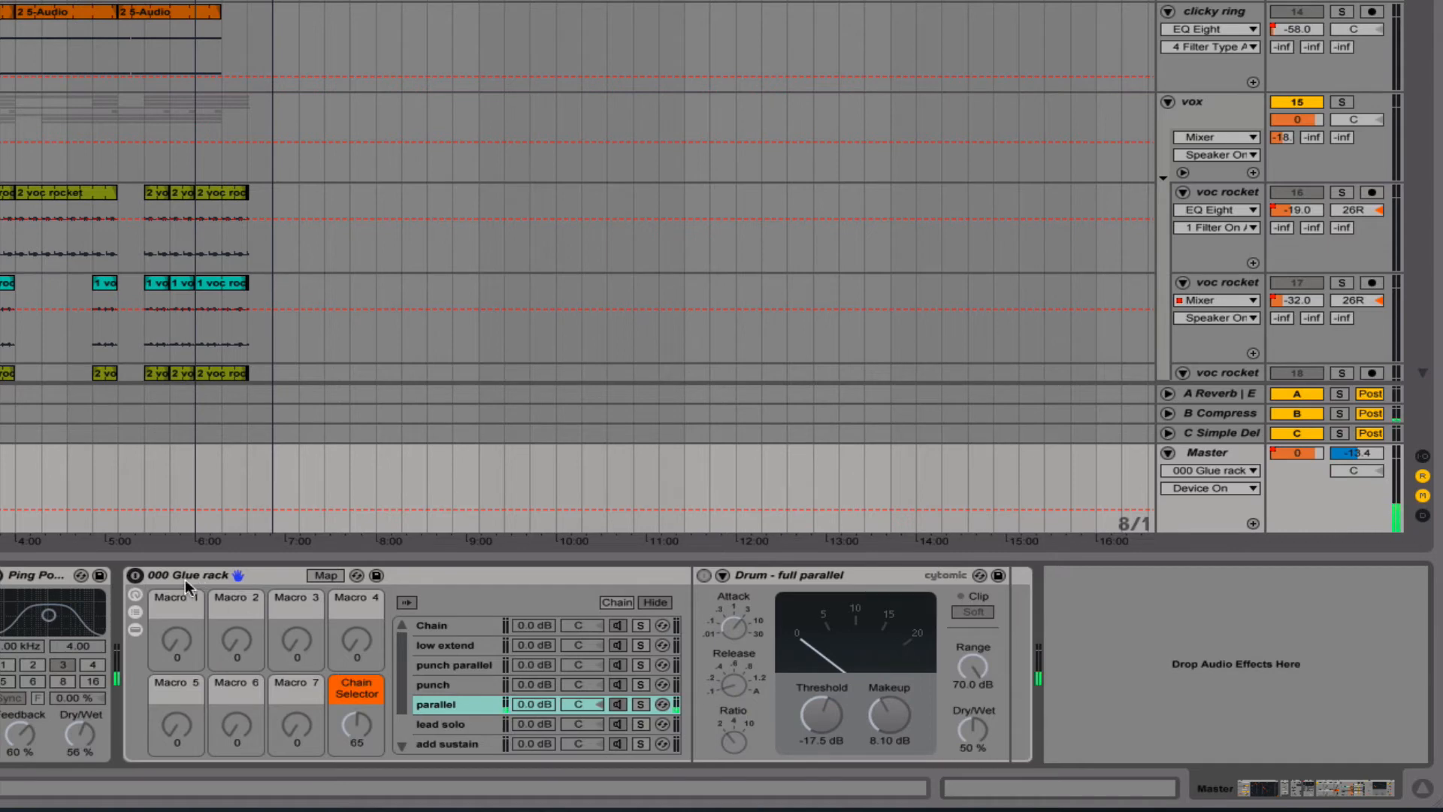
left_click(136, 576)
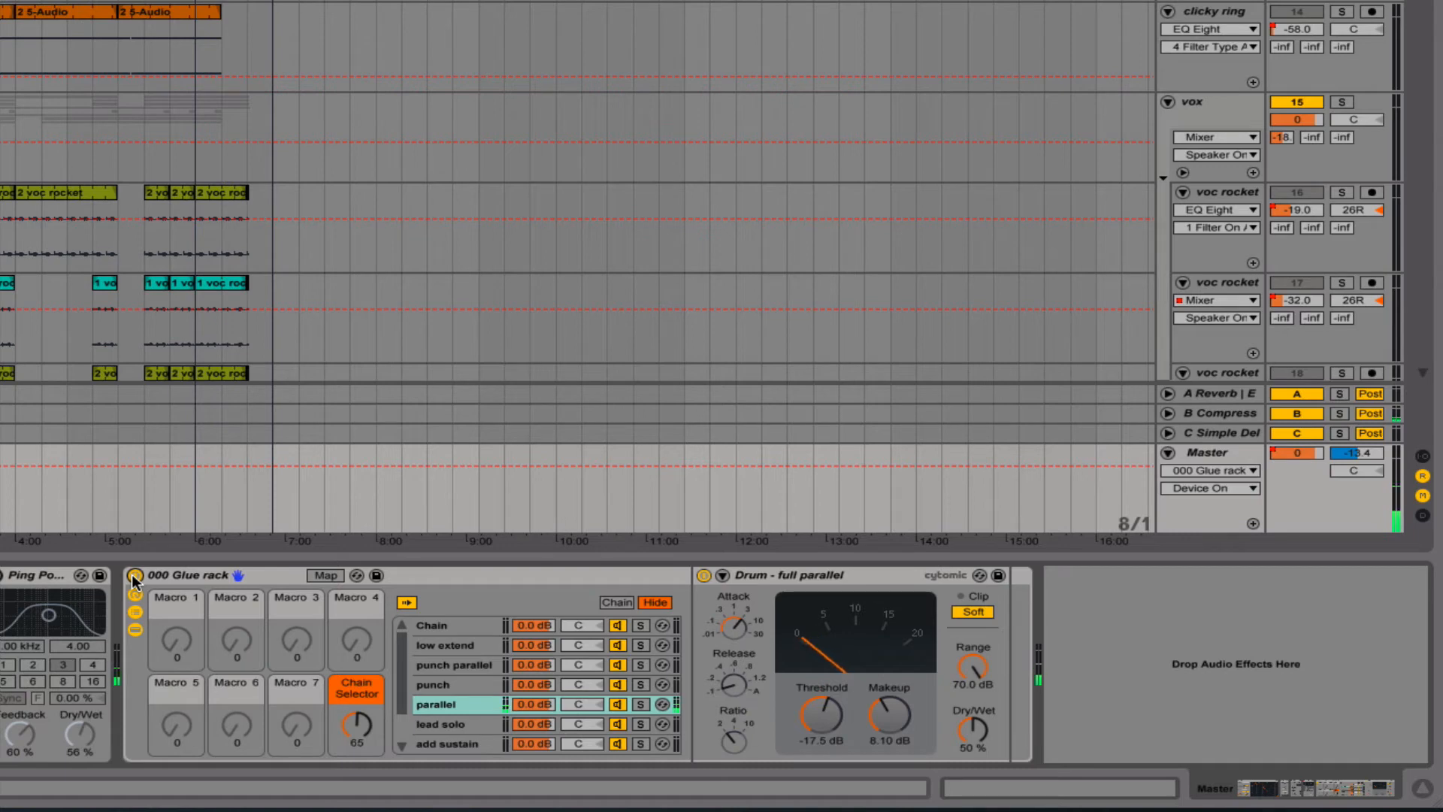
Audition lead solo at Chain Selector 92, move on to add sustain at 110, and compare add sustain with the rack bypassed
left_click(353, 723)
left_click_drag(353, 724, 350, 718)
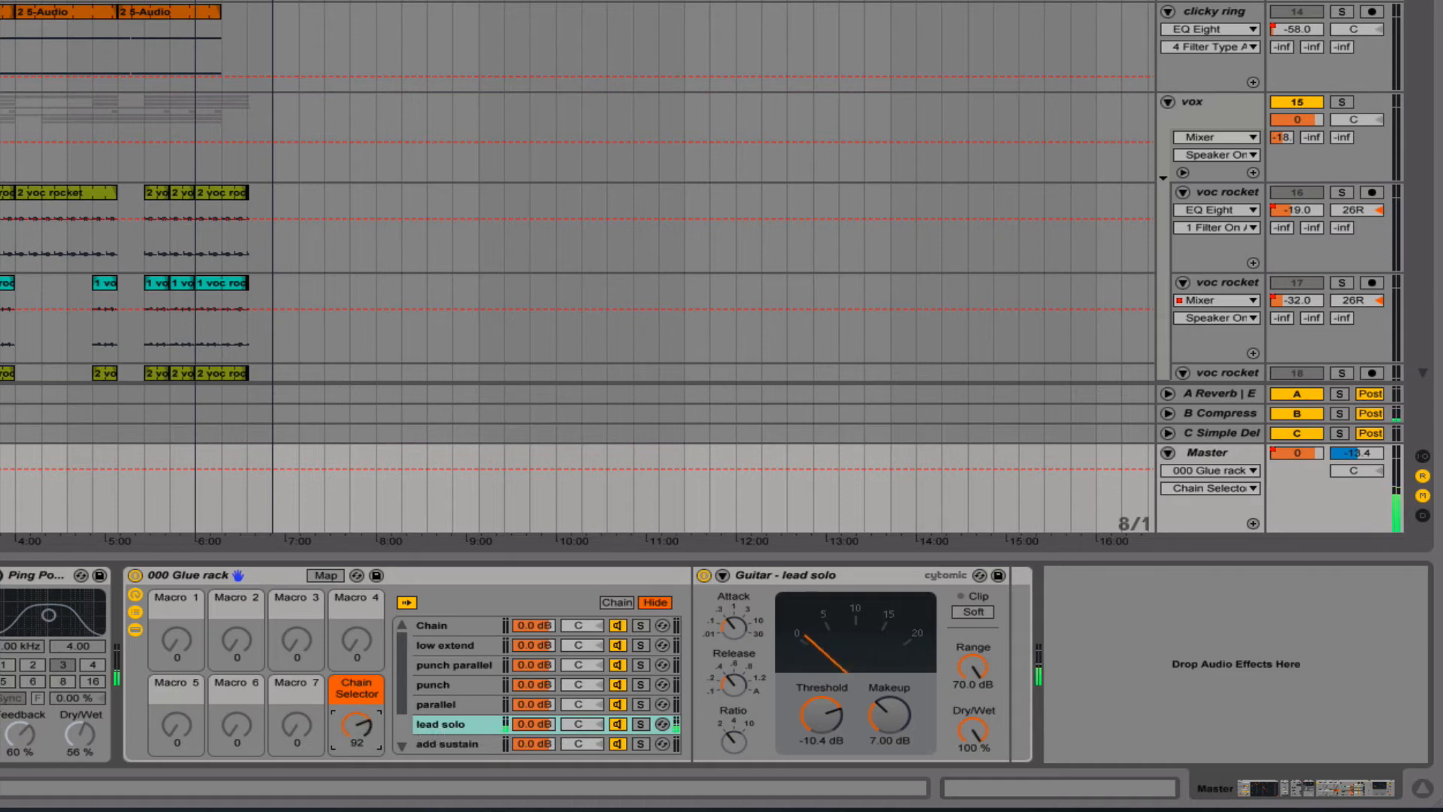
left_click_drag(359, 723, 358, 698)
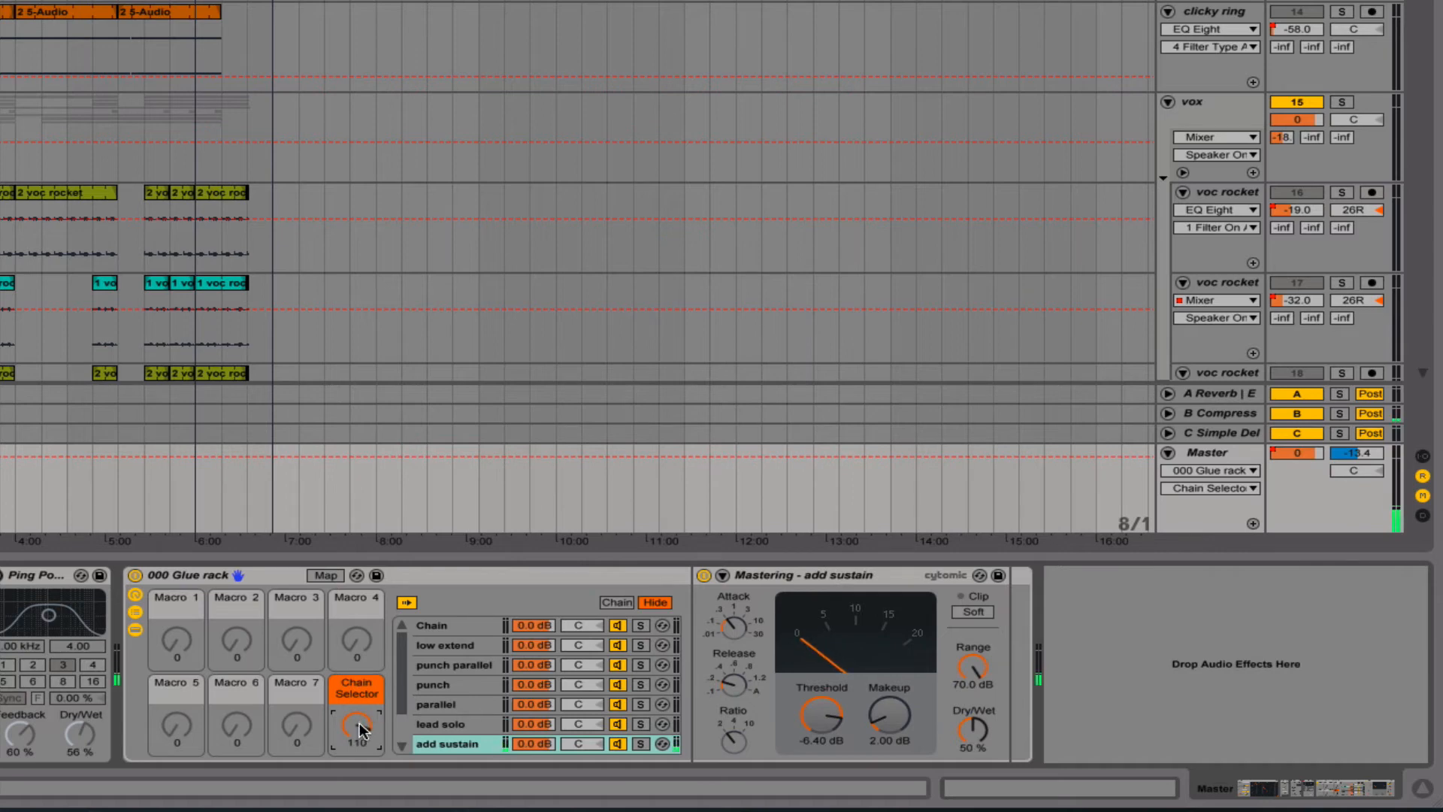
left_click(135, 575)
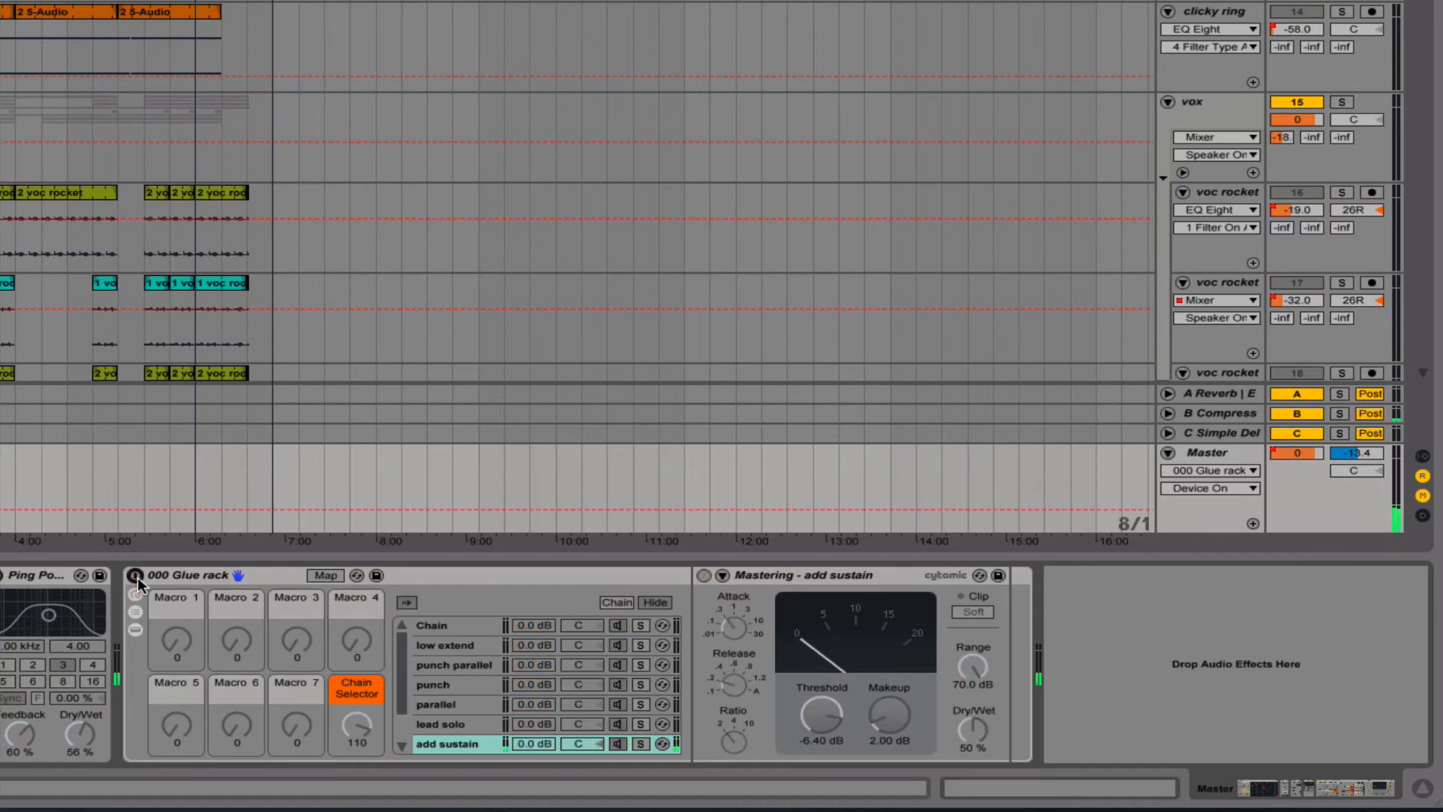
left_click(136, 575)
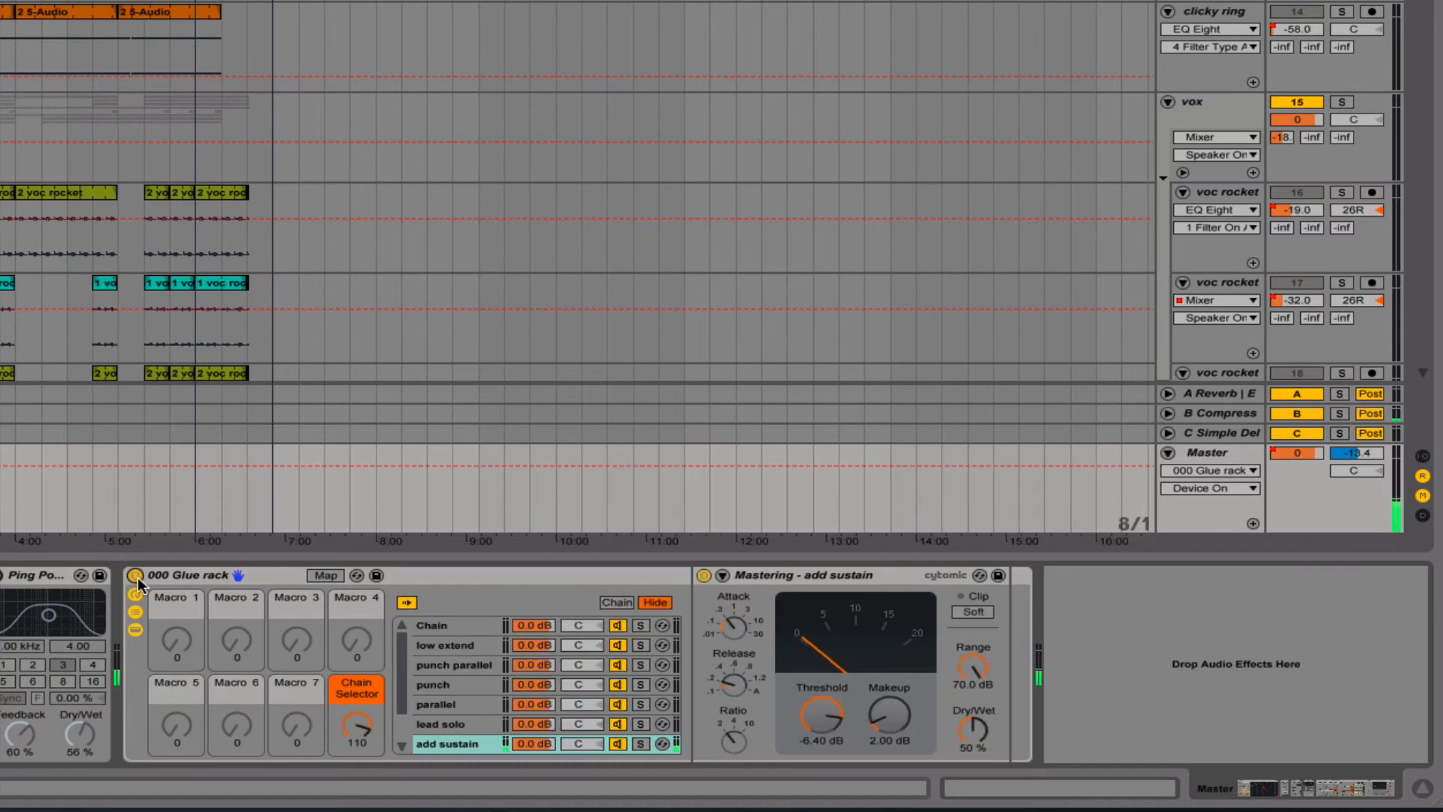
Raise the Chain Selector to 127 for the loud chain and compare it with the rack bypassed
left_click(358, 724)
left_click_drag(357, 725, 357, 698)
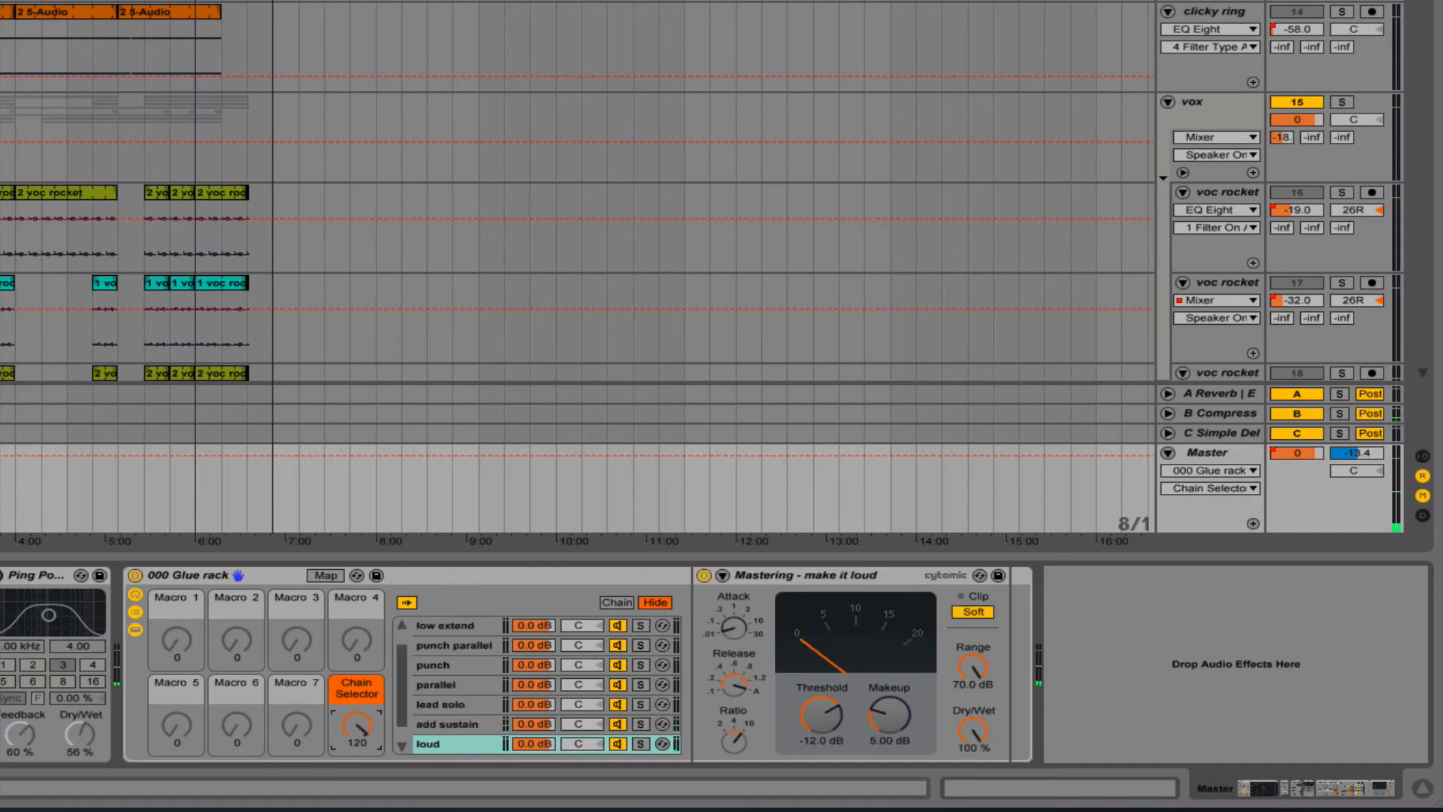
left_click(136, 575)
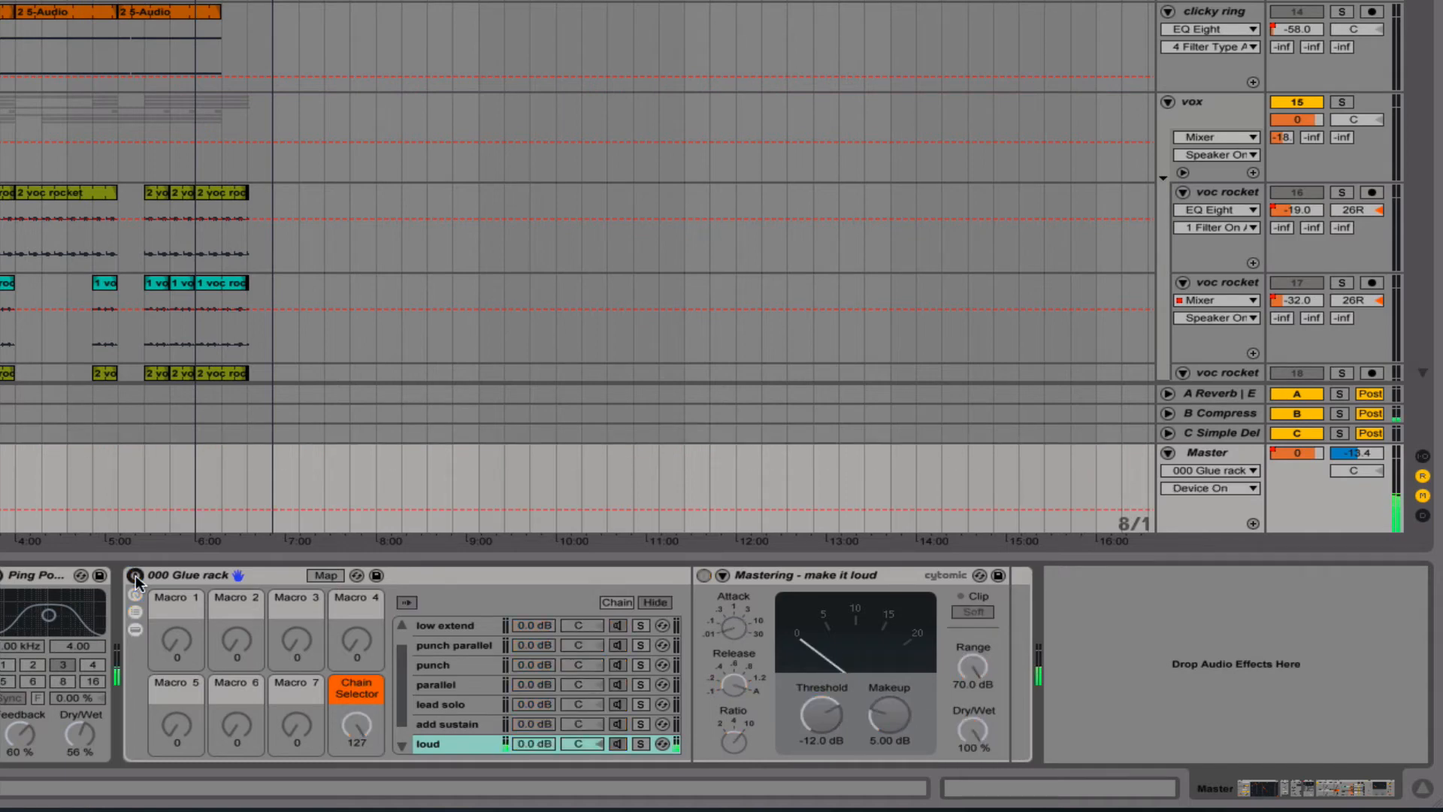
left_click(135, 575)
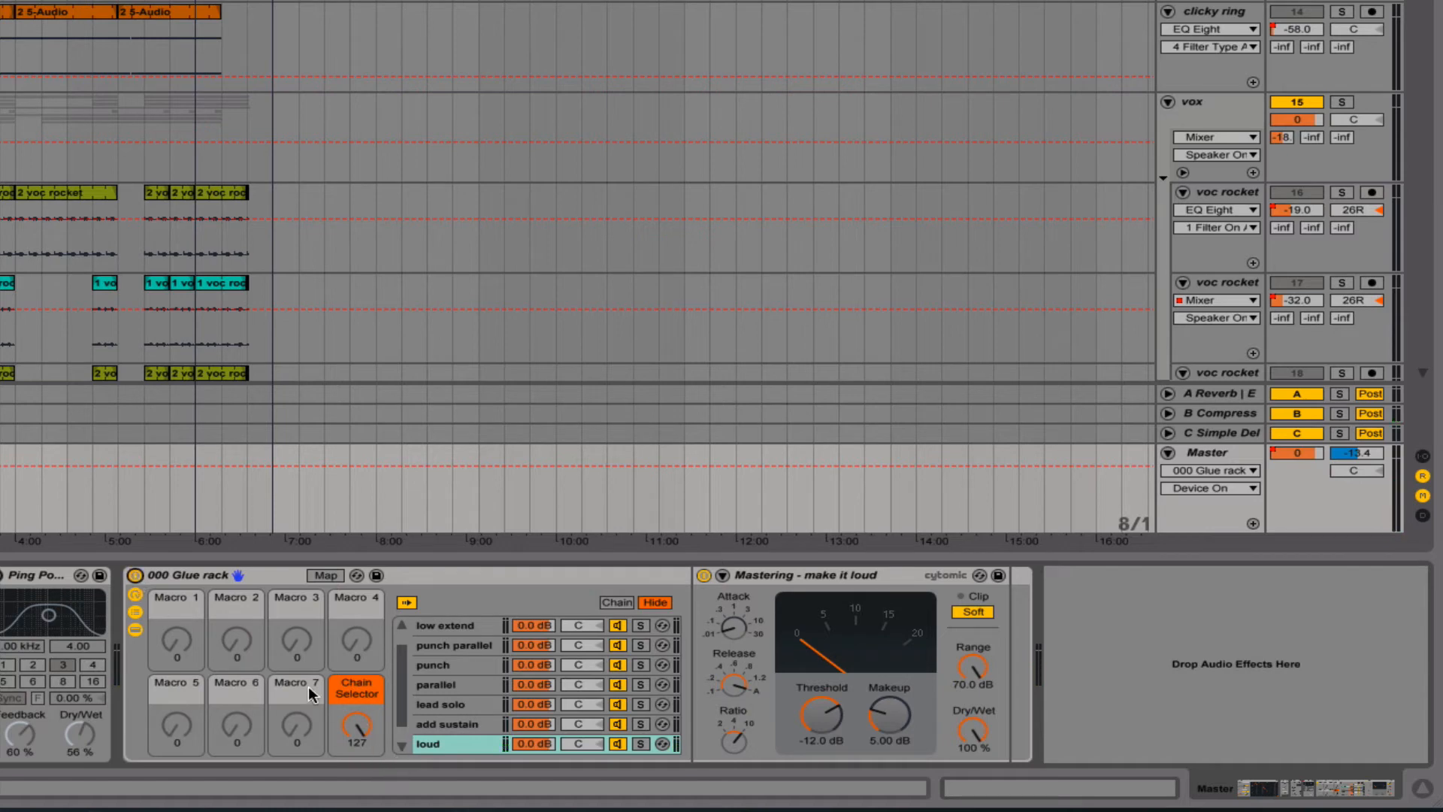
Set the Chain Selector to 20 for the low extend chain and compare it with the rack bypassed
left_click_drag(363, 731, 364, 777)
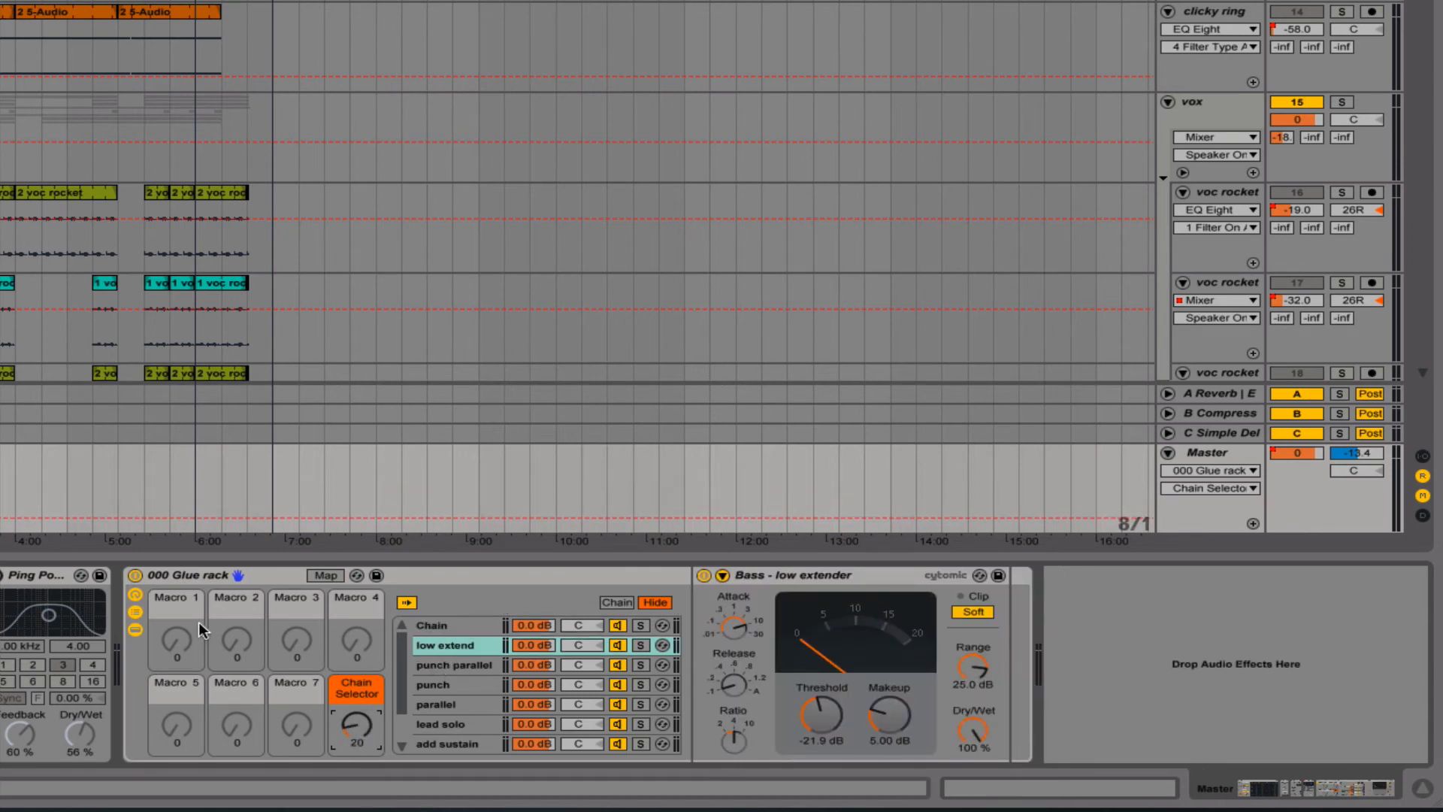
left_click(136, 574)
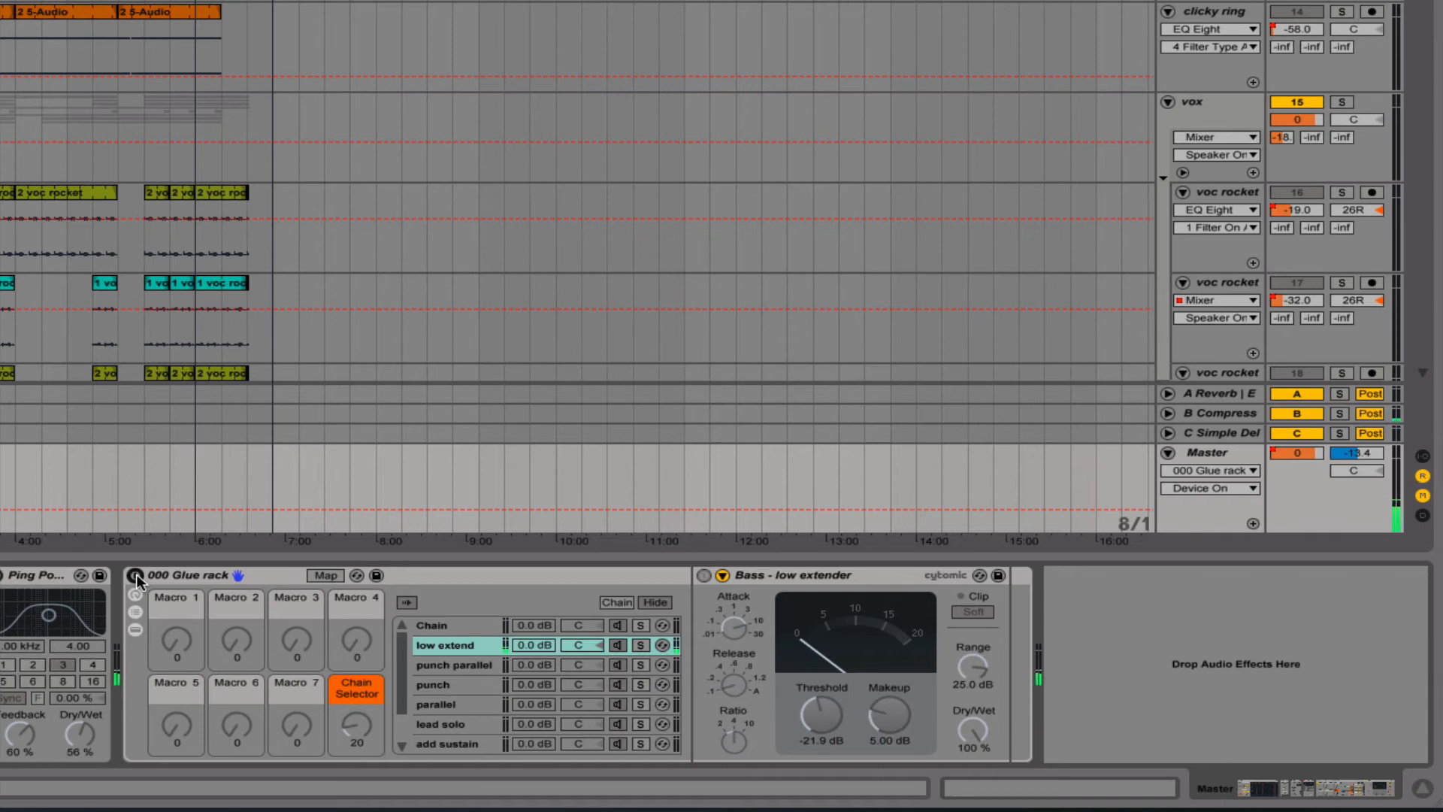
left_click(136, 575)
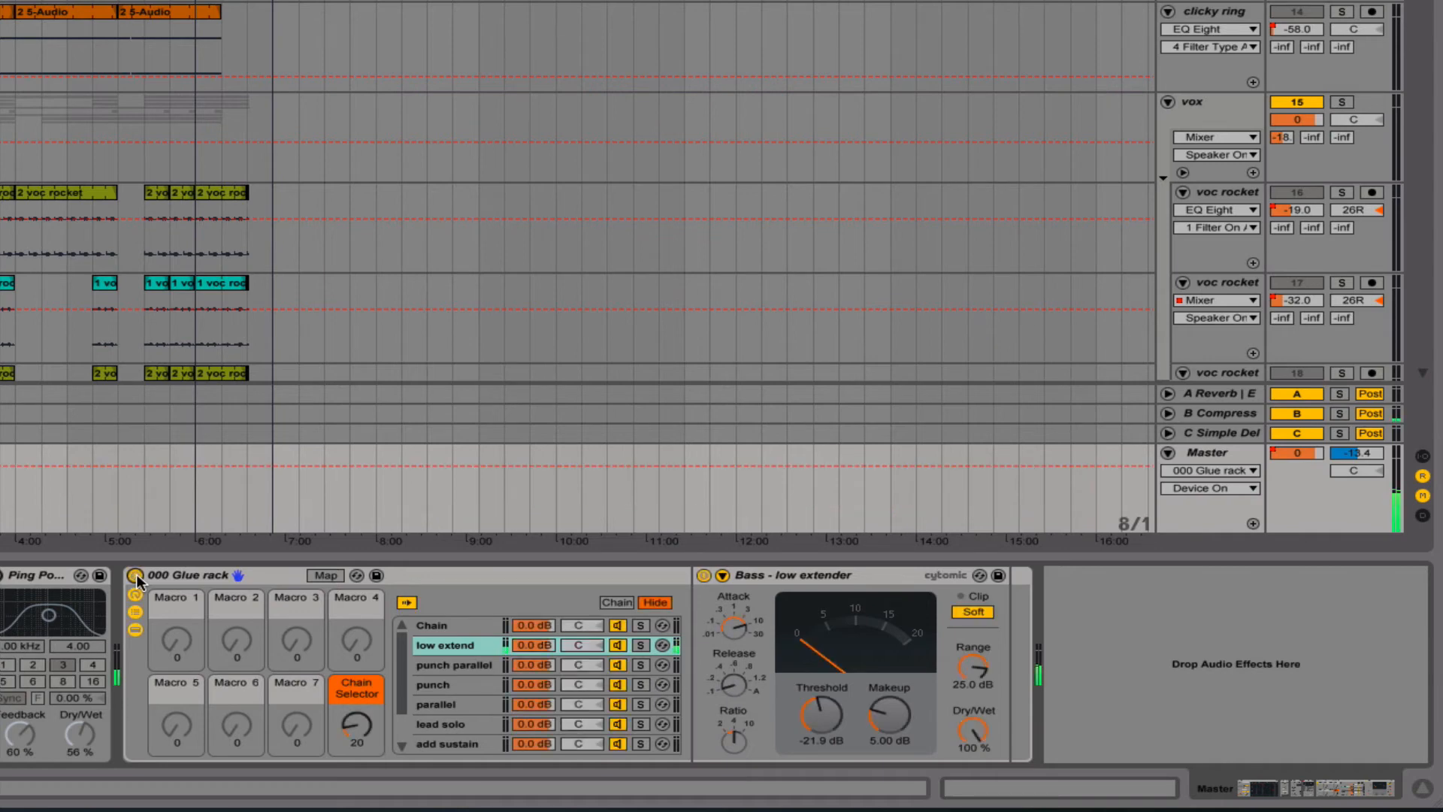
Move the Chain Selector past punch parallel to punch at 54, and compare punch with the rack bypassed twice
left_click(435, 683)
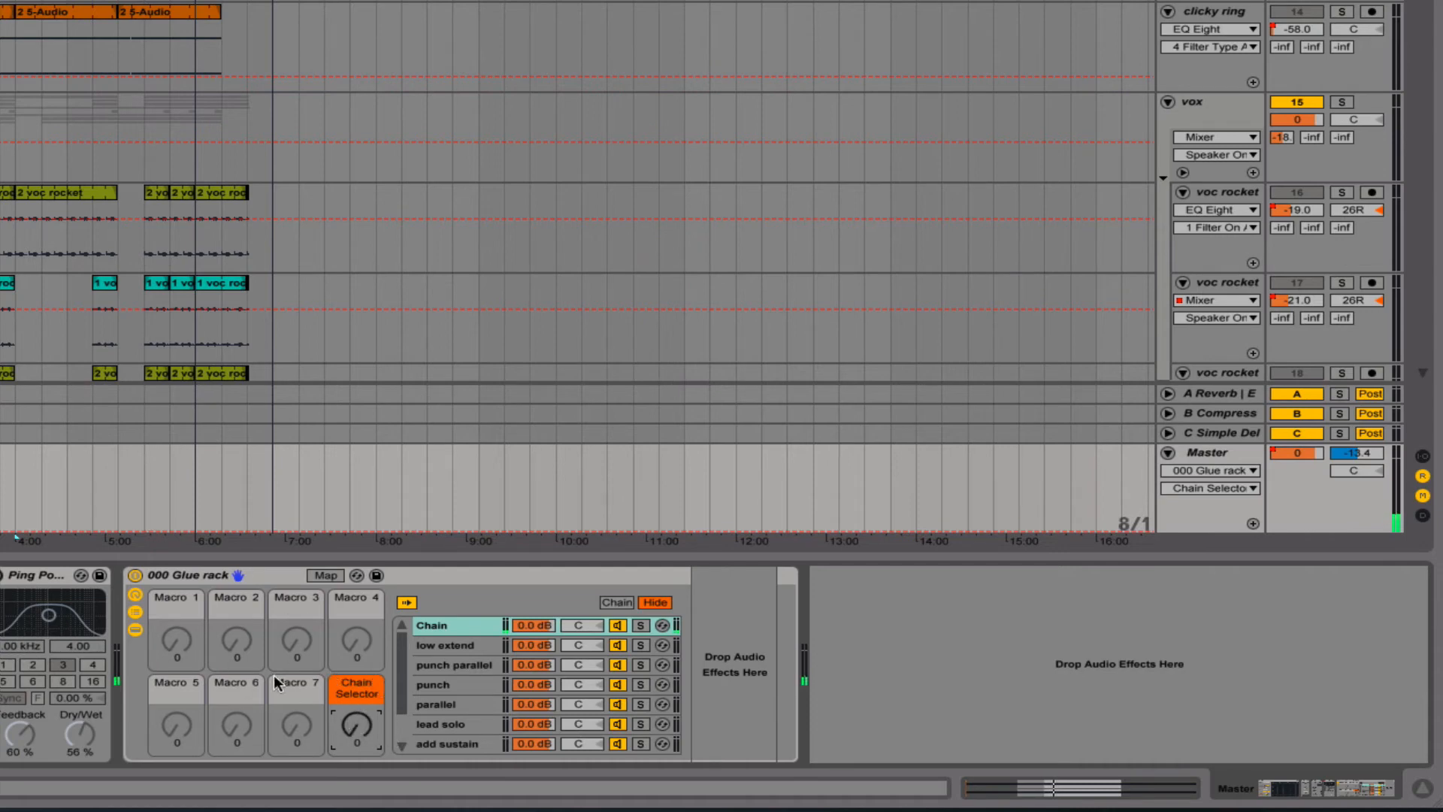
left_click_drag(349, 728, 349, 685)
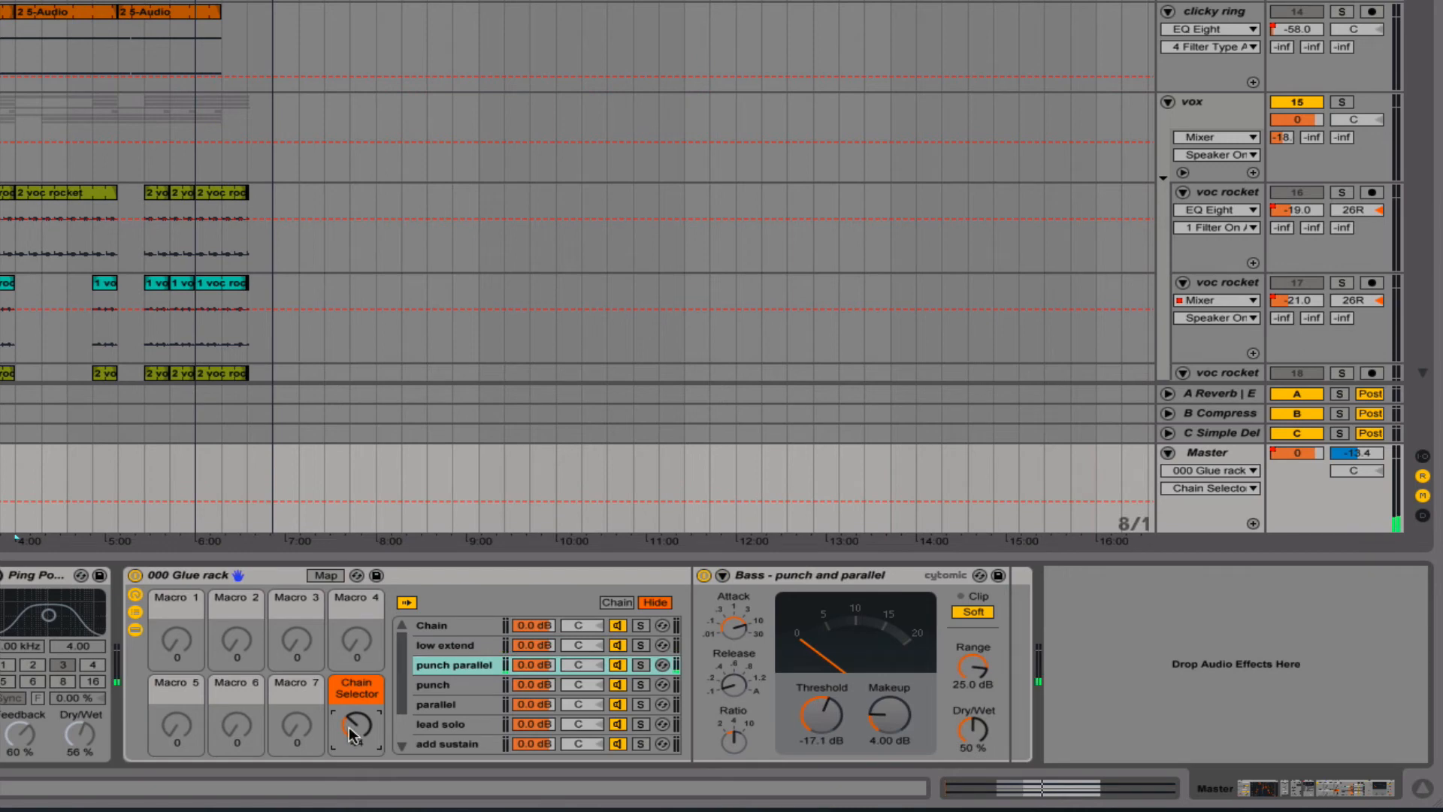
mouse_move(348, 727)
left_mouse_down()
mouse_move(348, 710)
mouse_move(348, 739)
left_mouse_up()
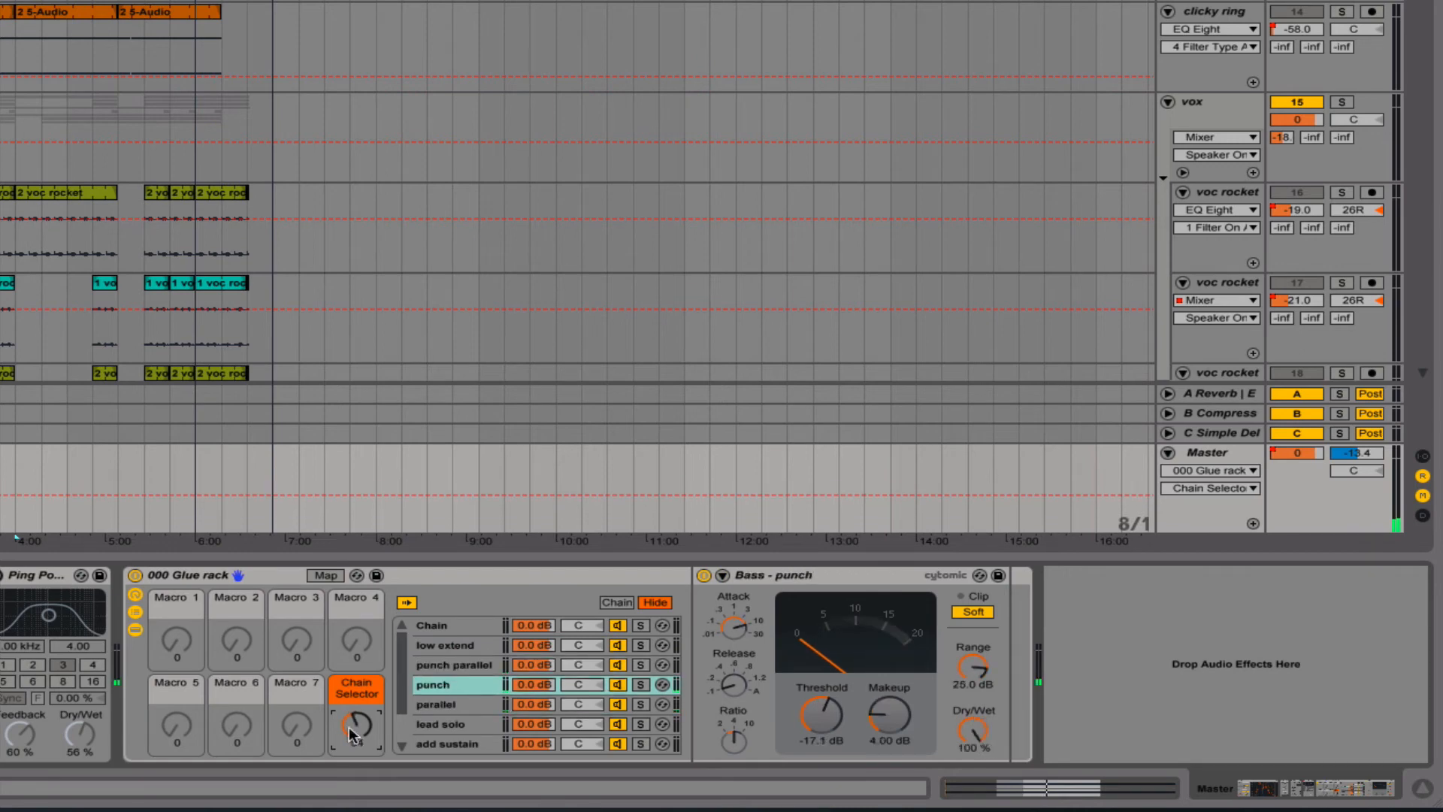
left_click(135, 576)
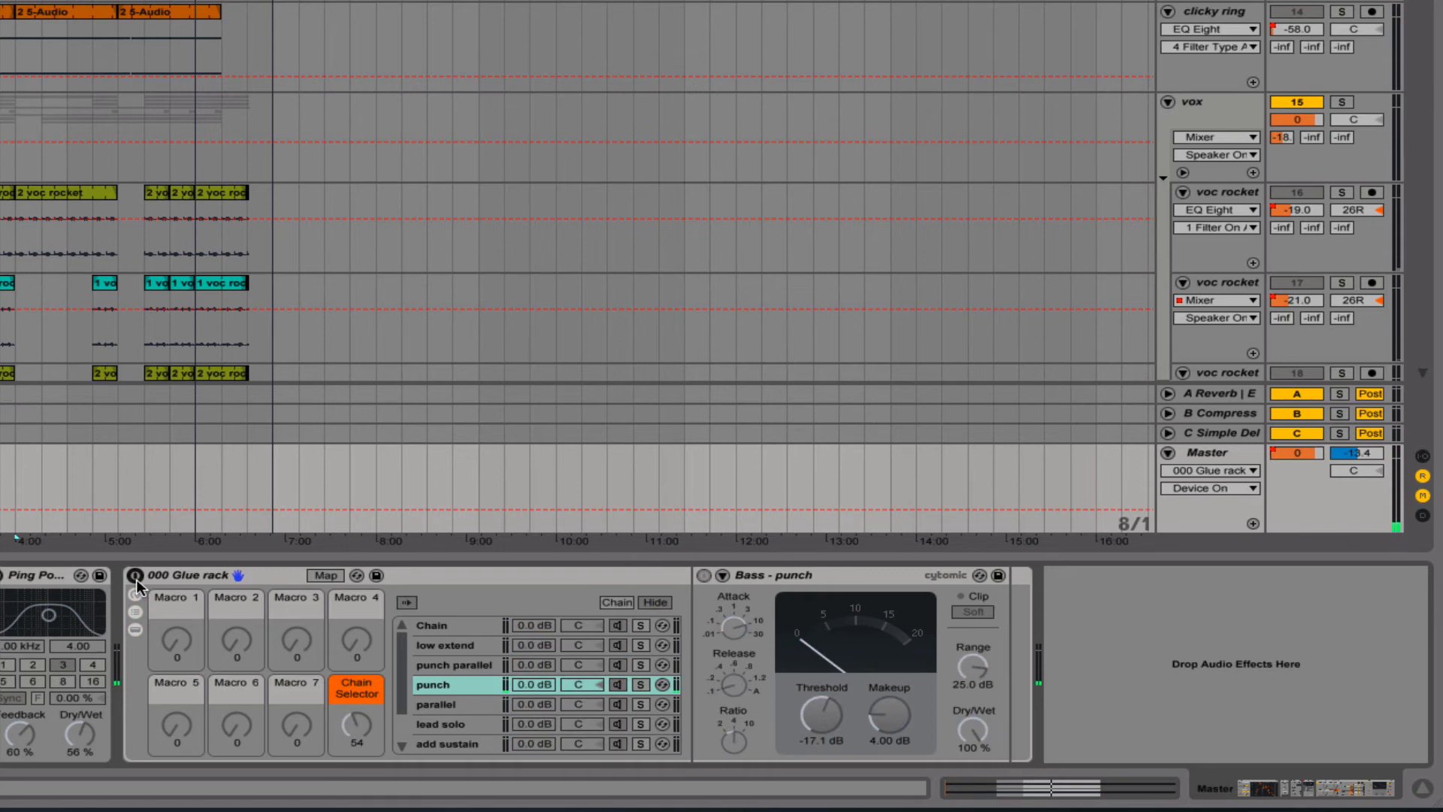
left_click(135, 575)
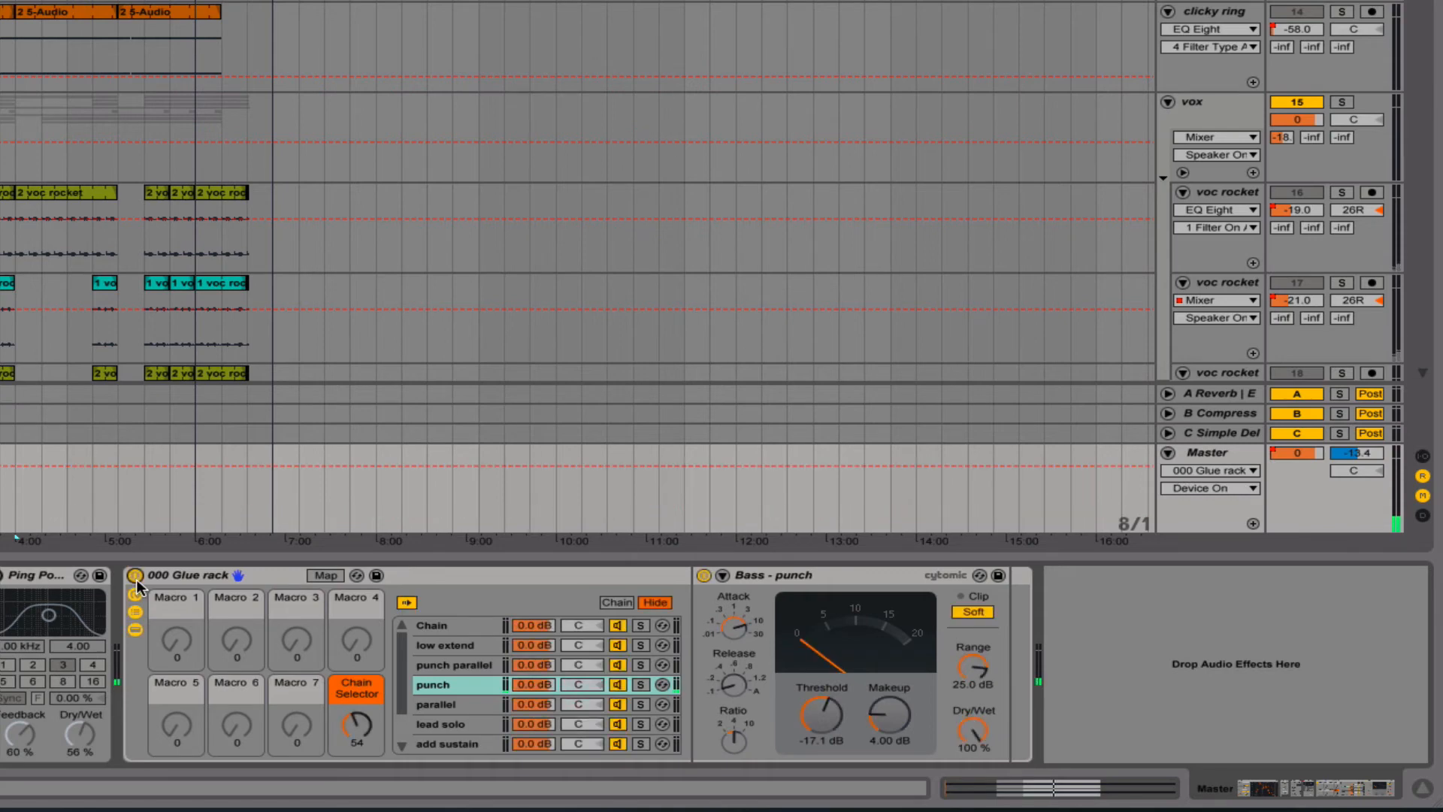
left_click(135, 576)
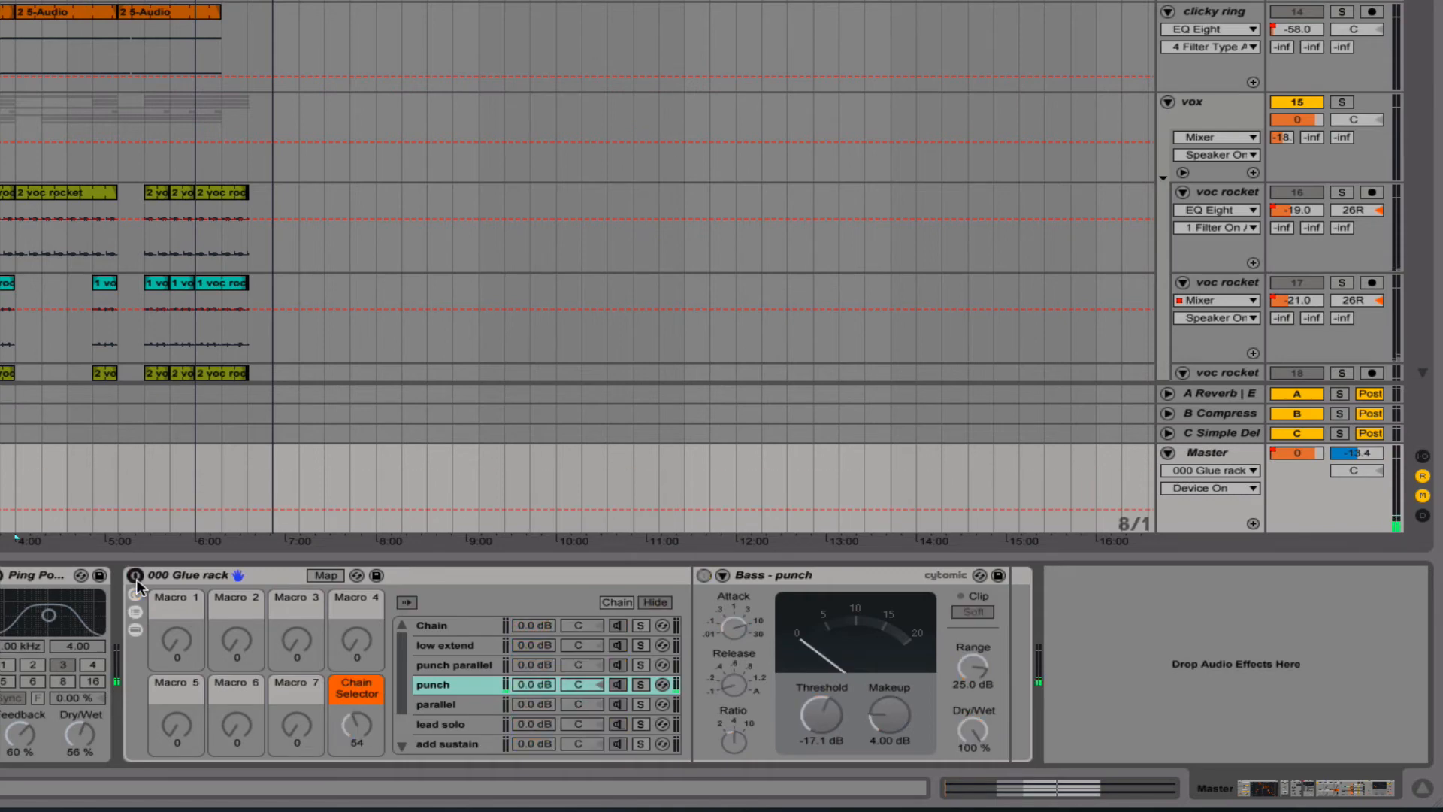
left_click(136, 576)
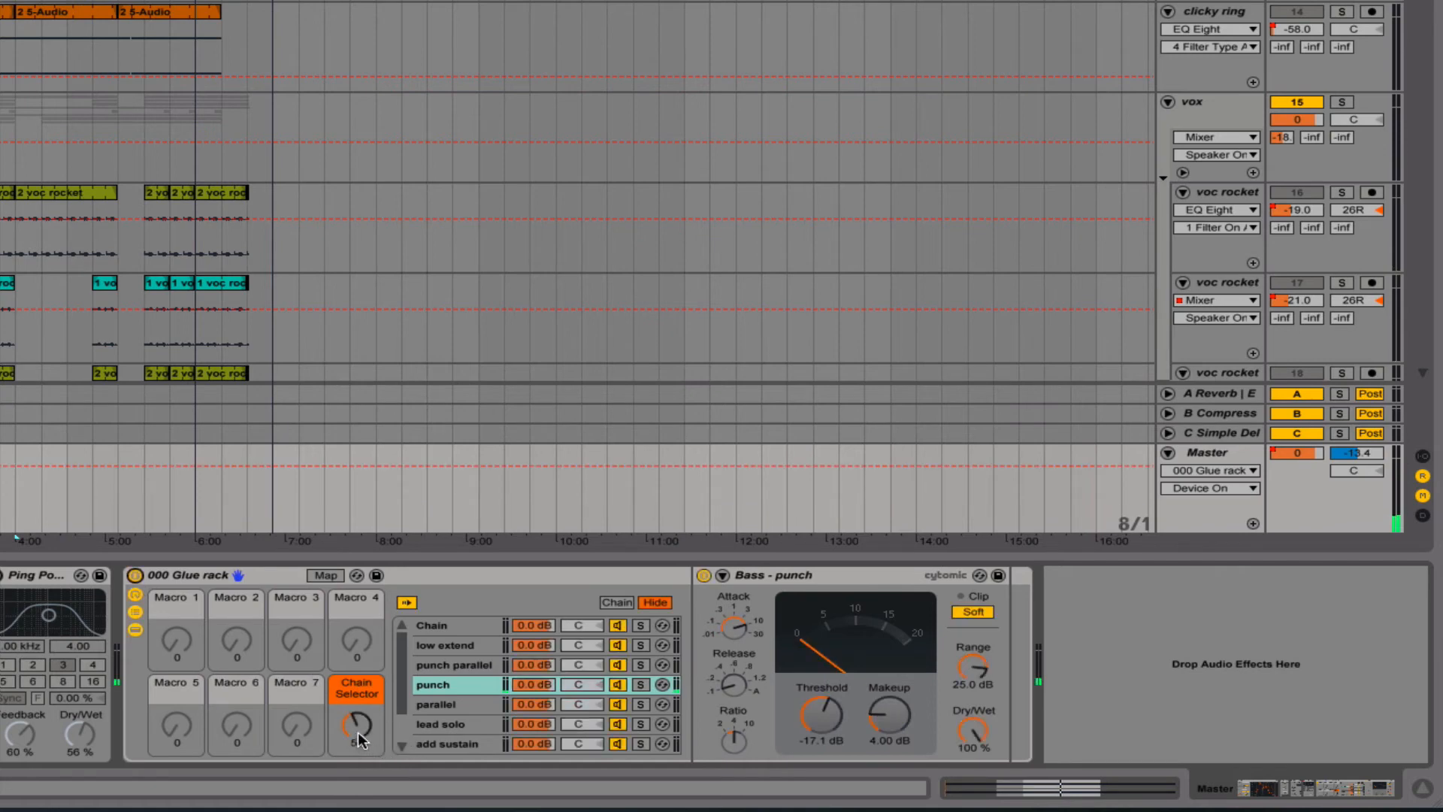
Set the Chain Selector to 89 for lead solo, compare it with the rack bypassed, and select the lead solo chain
left_click_drag(358, 728, 358, 702)
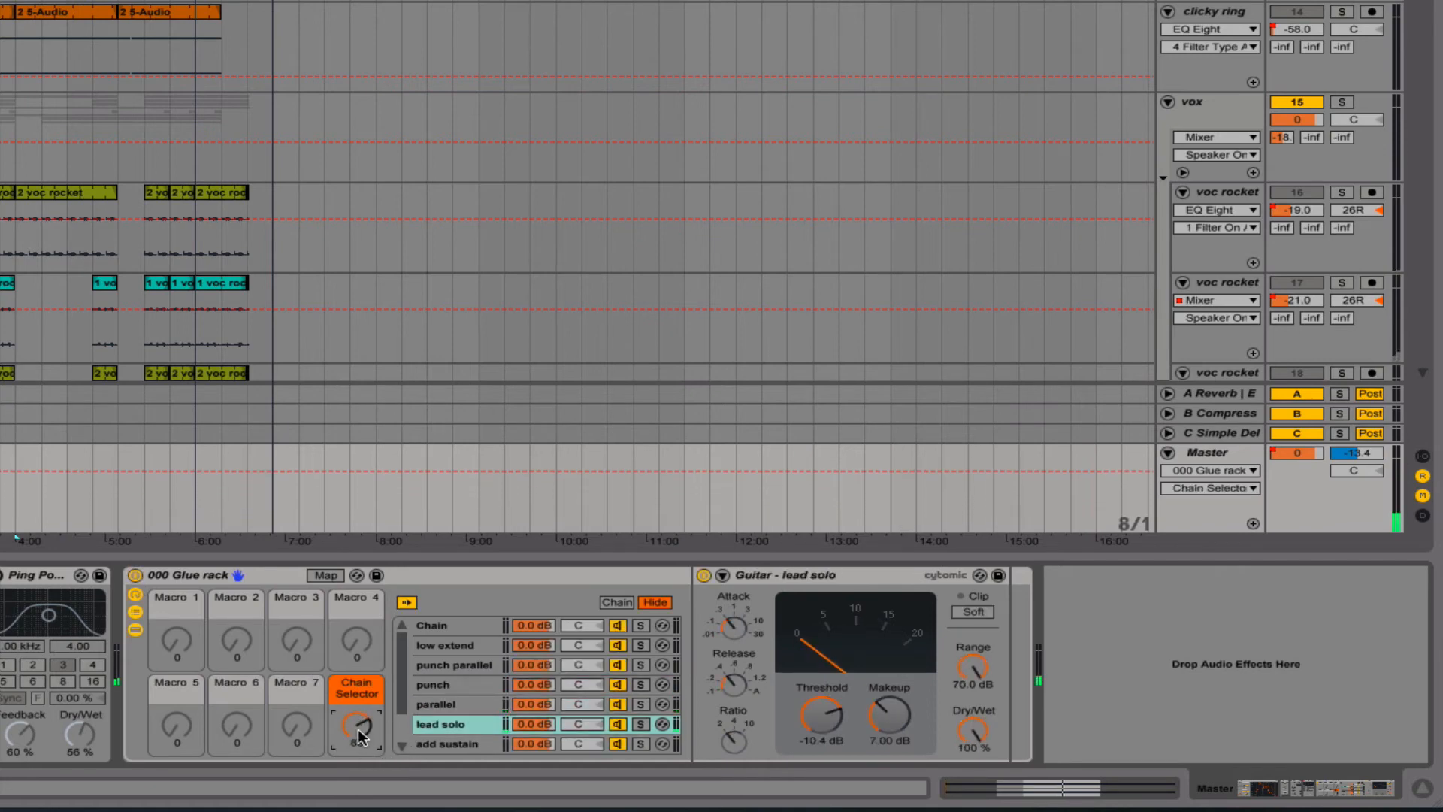
left_click(144, 579)
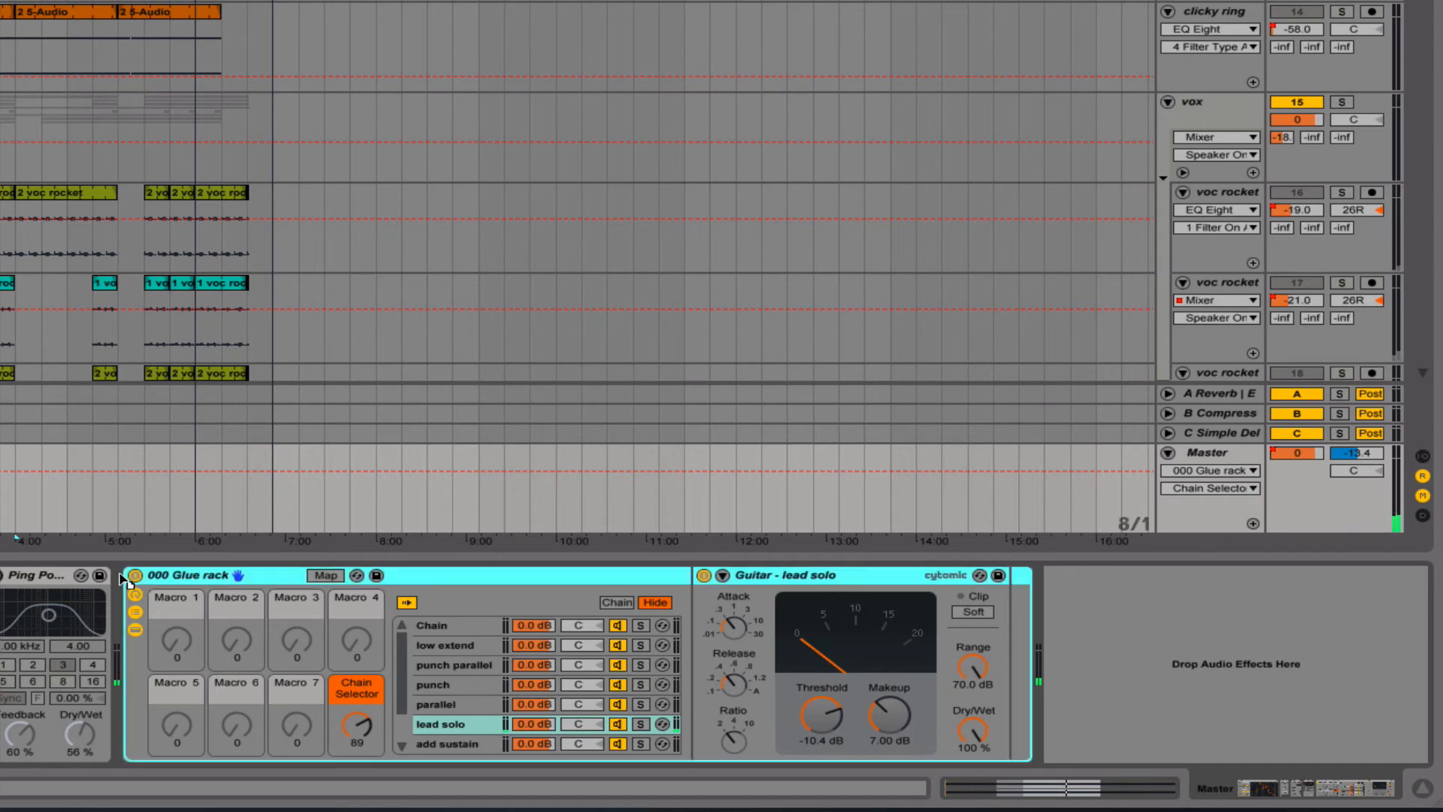
left_click(136, 575)
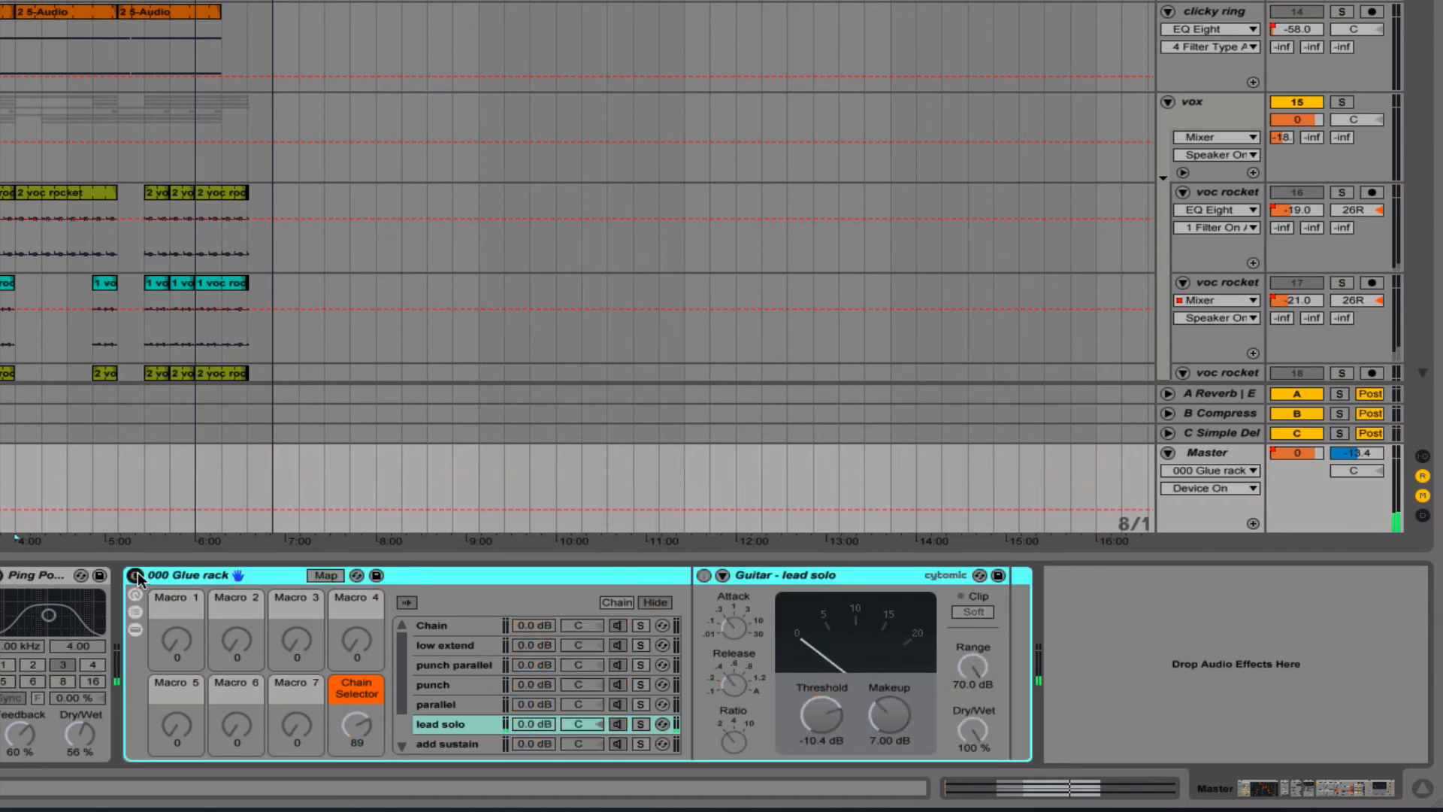
left_click(136, 575)
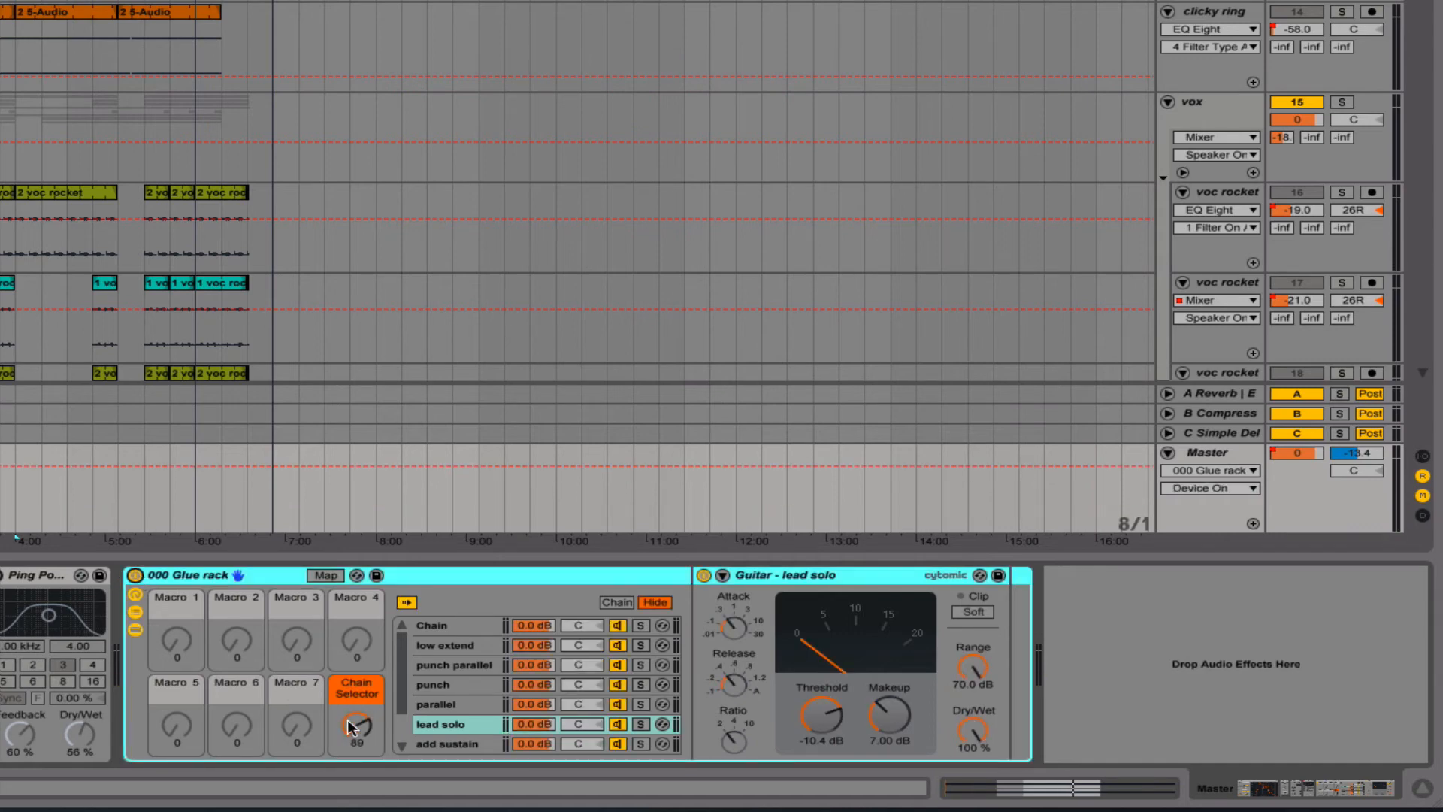
left_click(428, 724)
scroll(463, 706, "down", 2)
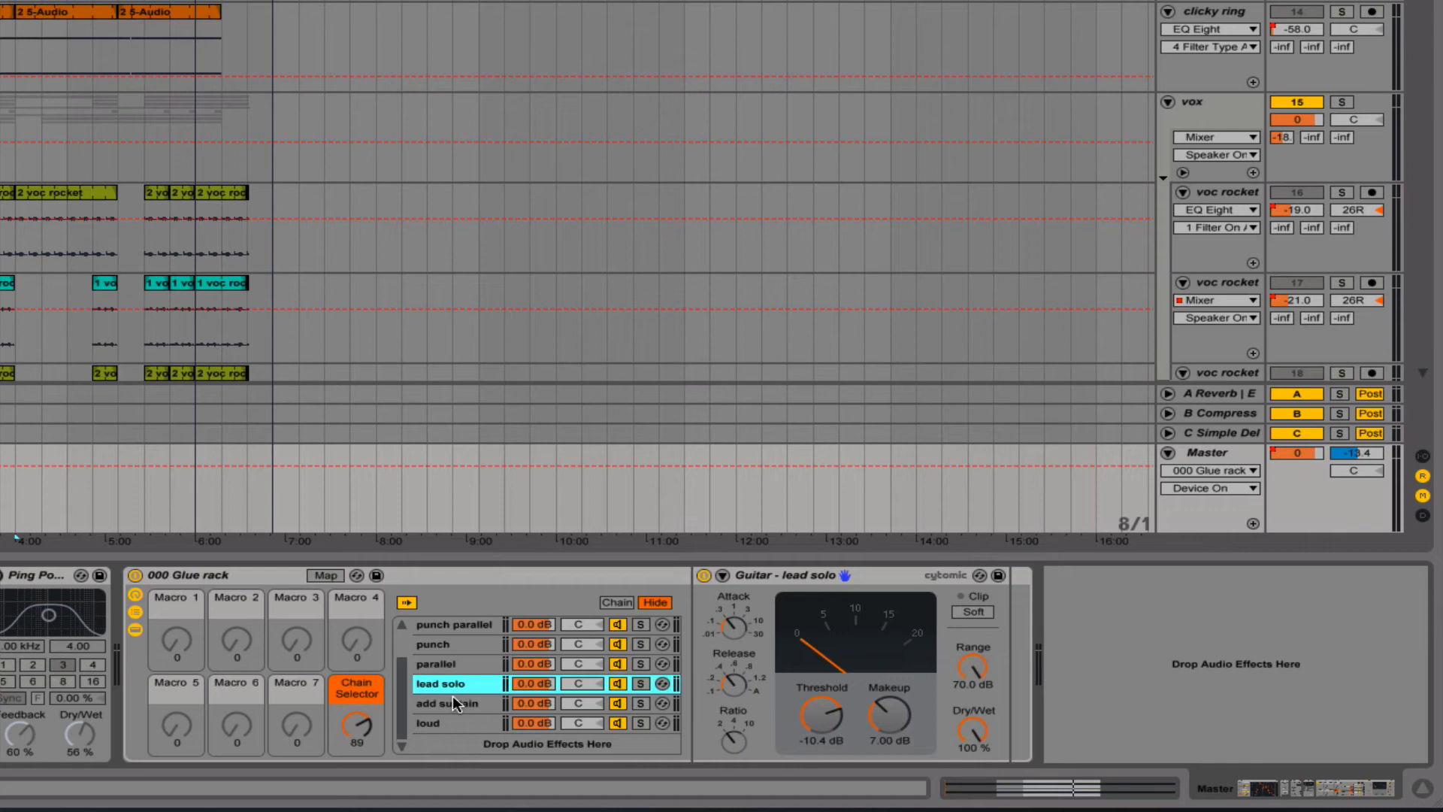
Solo the vox group, play it, and compare the punch chain at Chain Selector 61 with the rack bypassed twice
left_click(1341, 102)
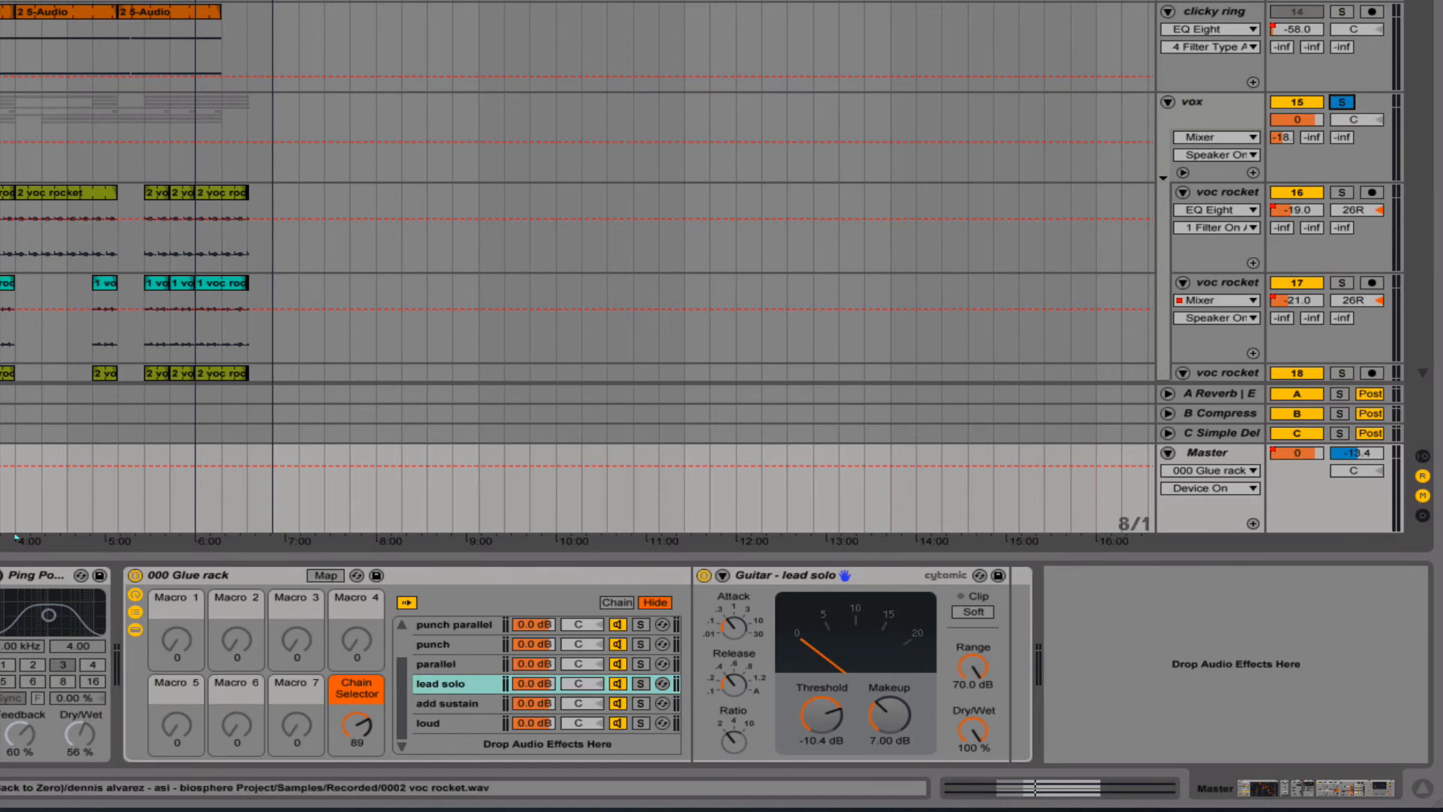
left_click(6, 194)
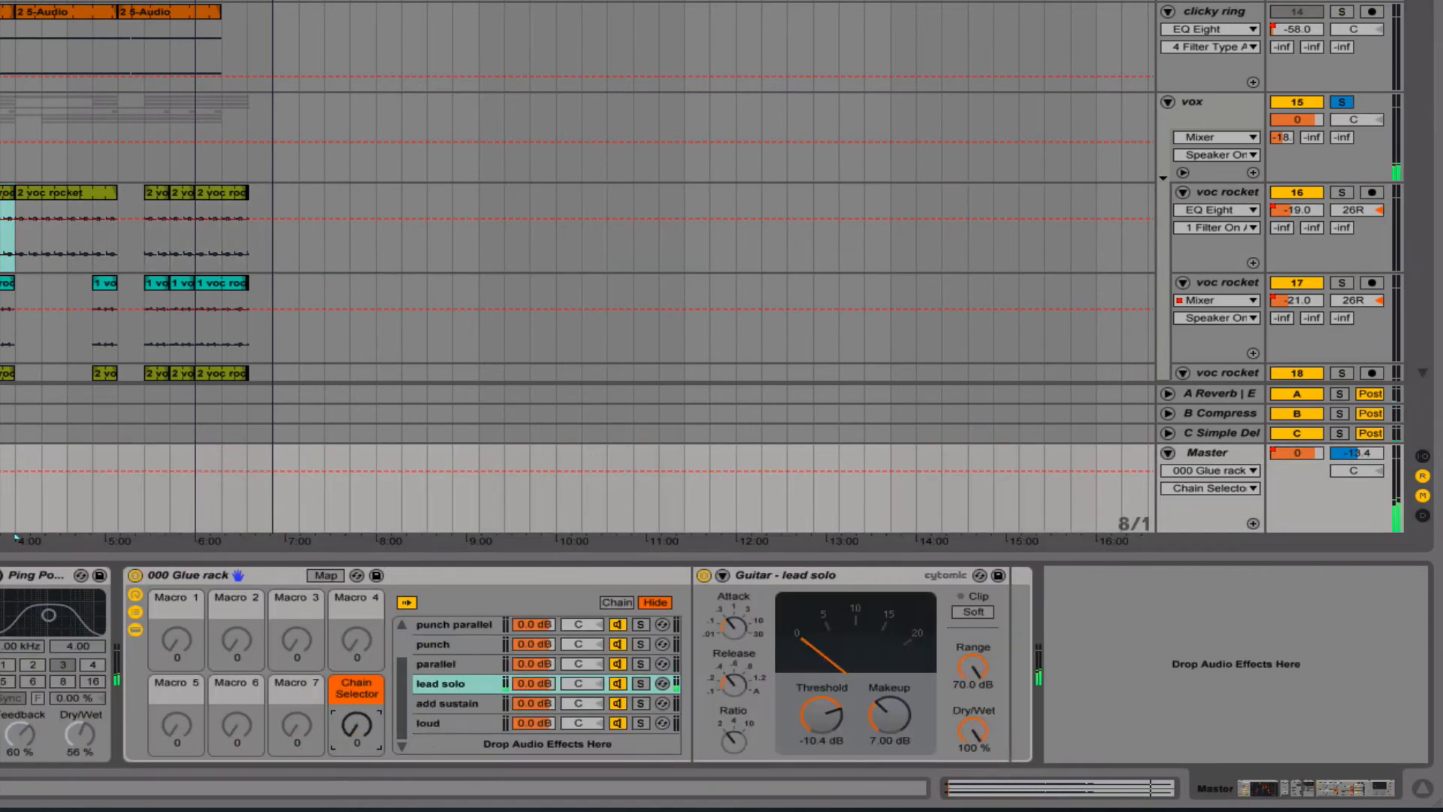
mouse_move(363, 727)
left_mouse_down()
mouse_move(364, 751)
mouse_move(354, 700)
left_mouse_up()
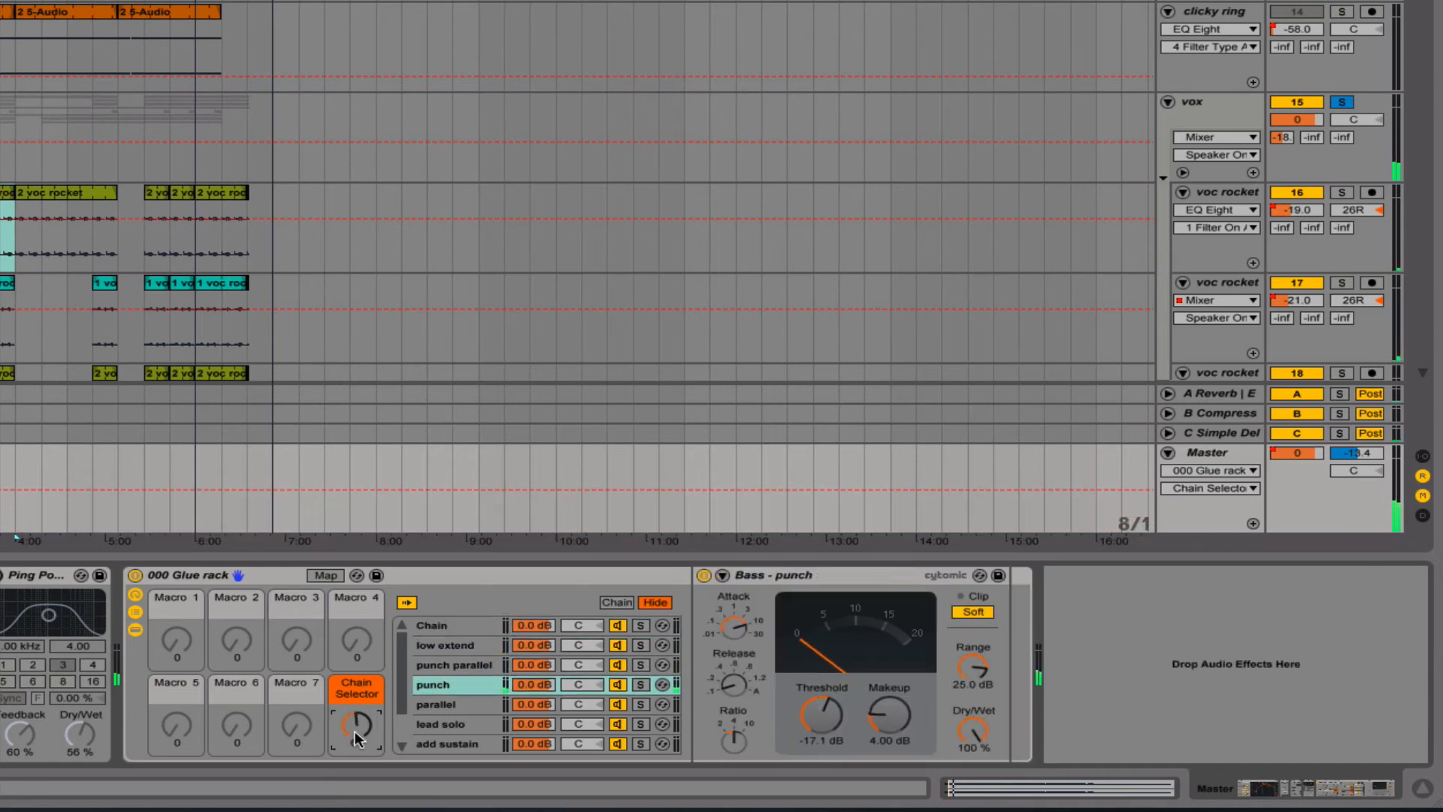
left_click(136, 575)
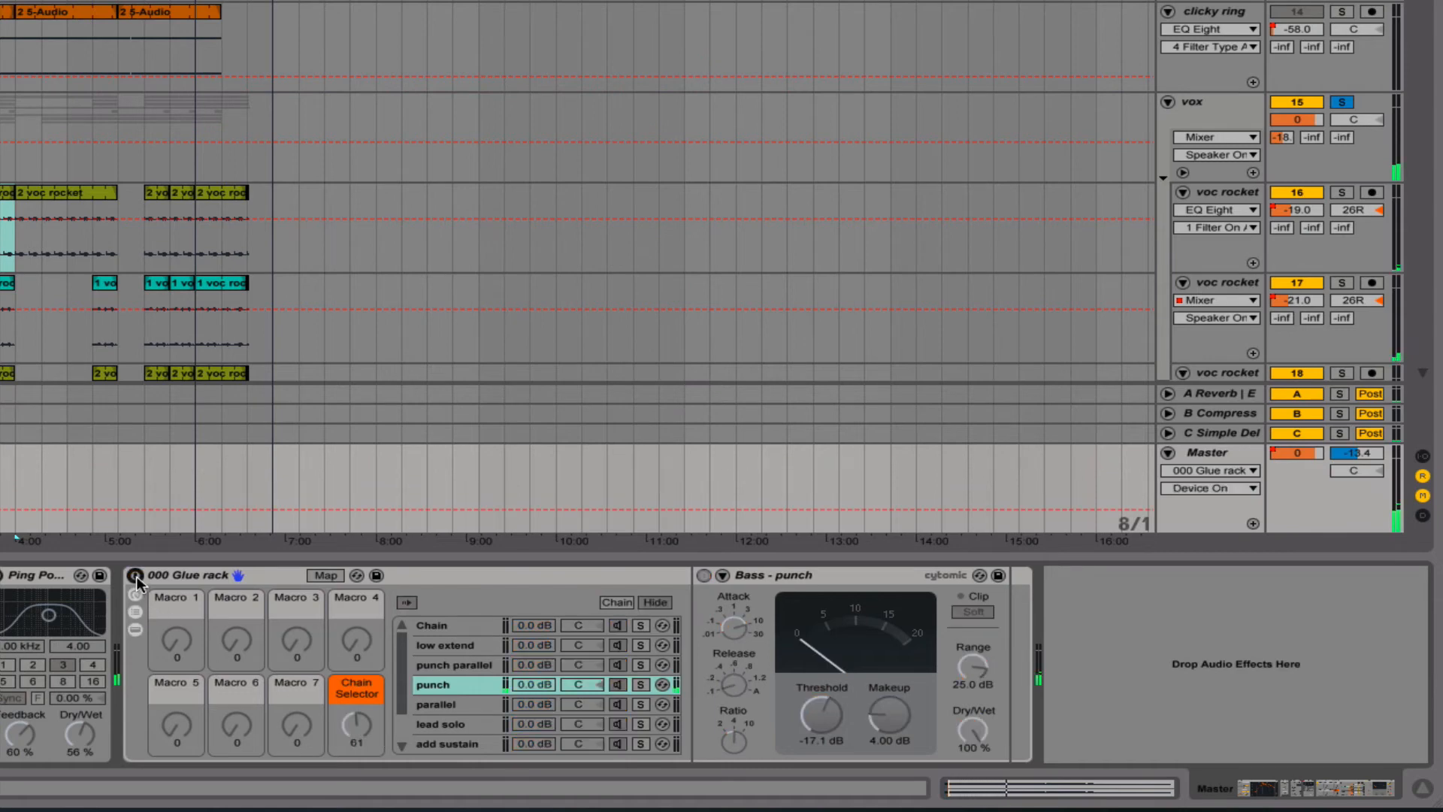
left_click(136, 575)
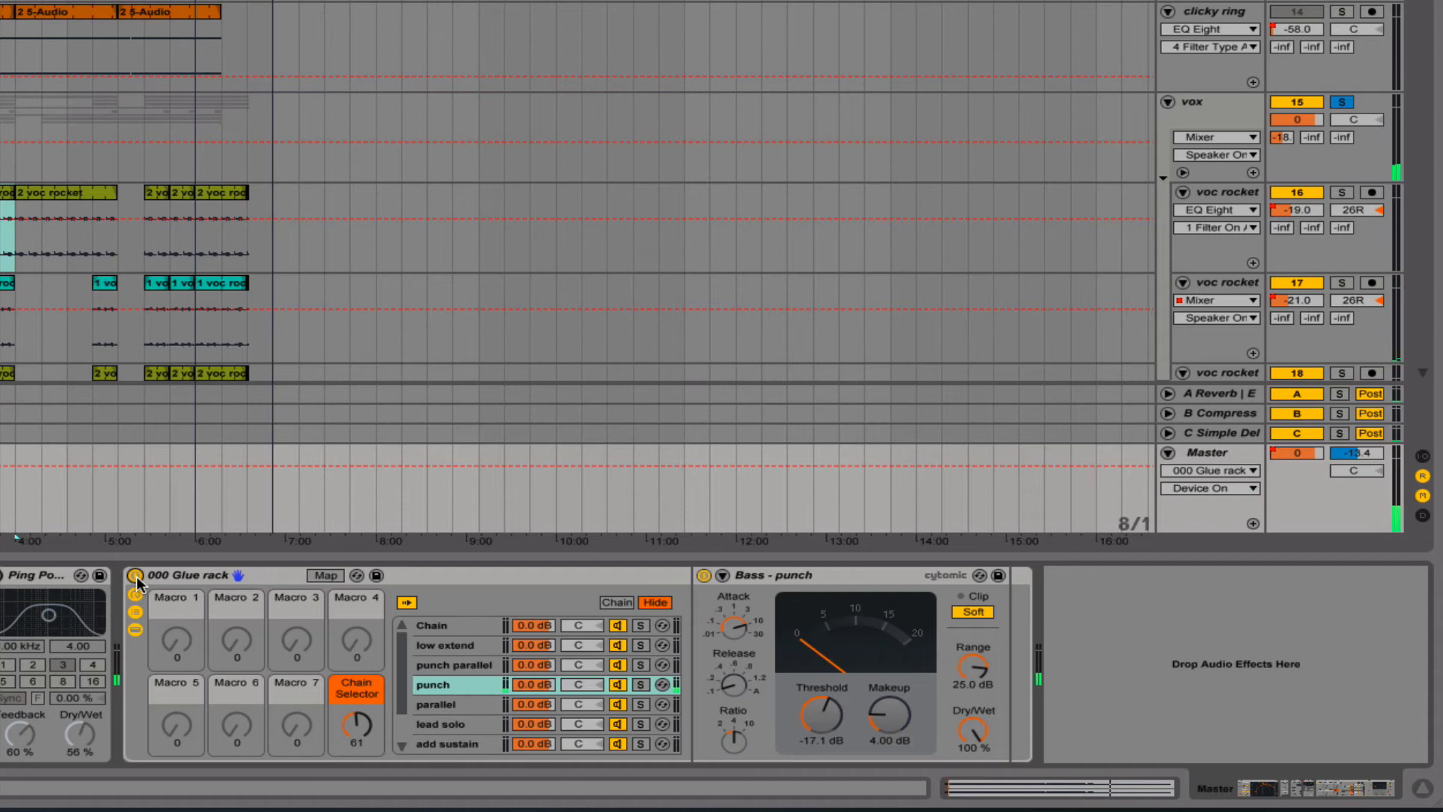
left_click(136, 575)
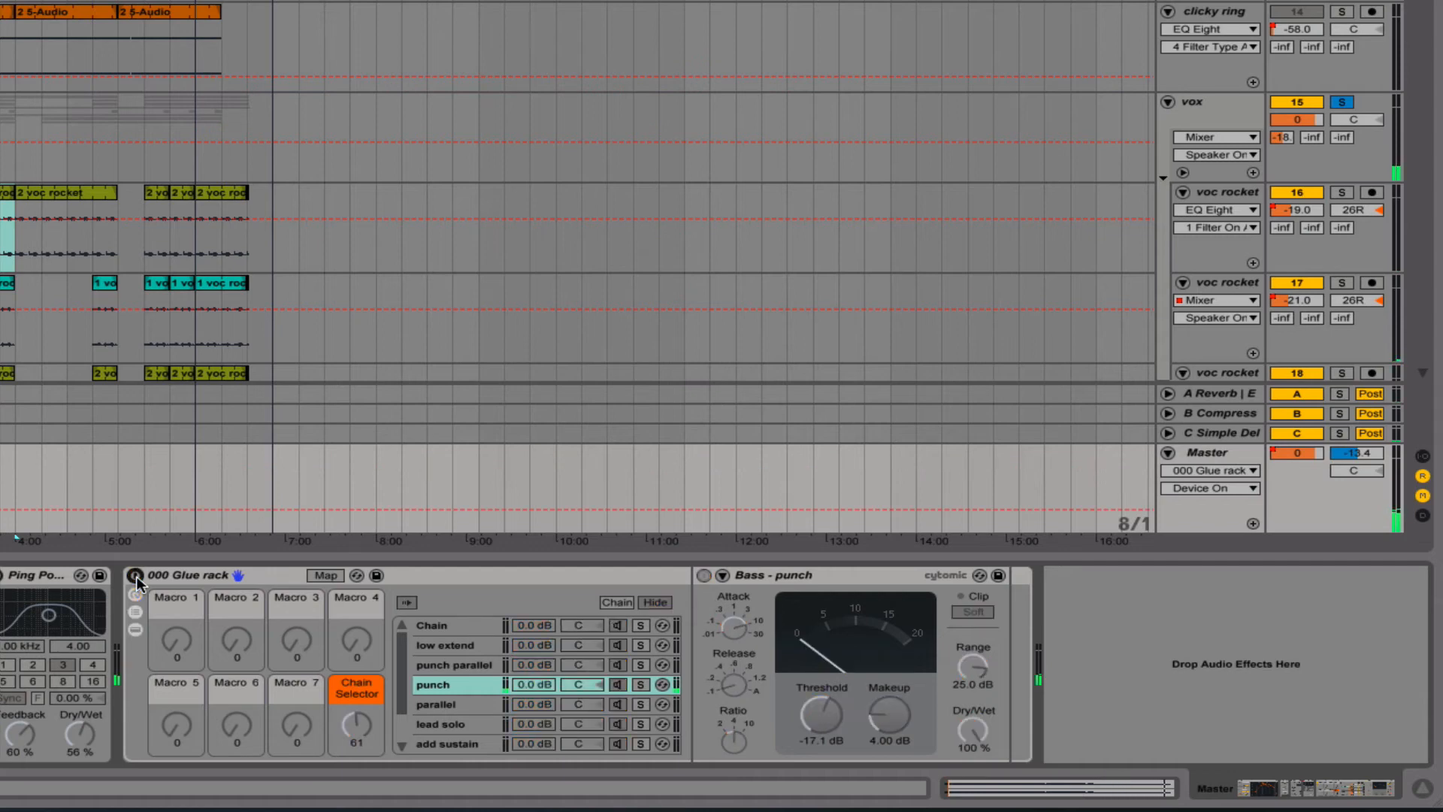
left_click(136, 576)
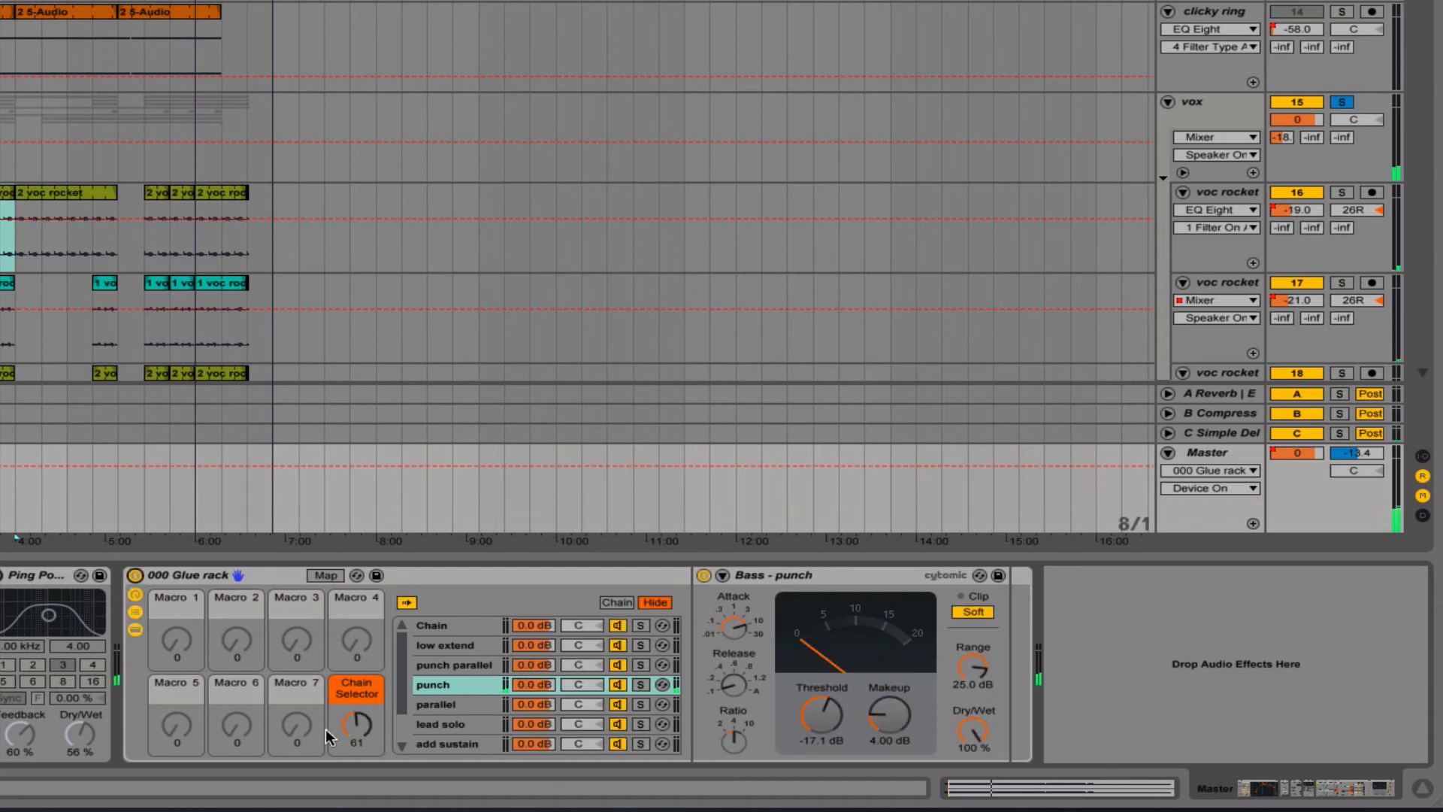
Sweep the Chain Selector through add sustain and loud, lower it to 22 for low extend, and select the Bass - low extender device
left_click_drag(350, 728, 350, 676)
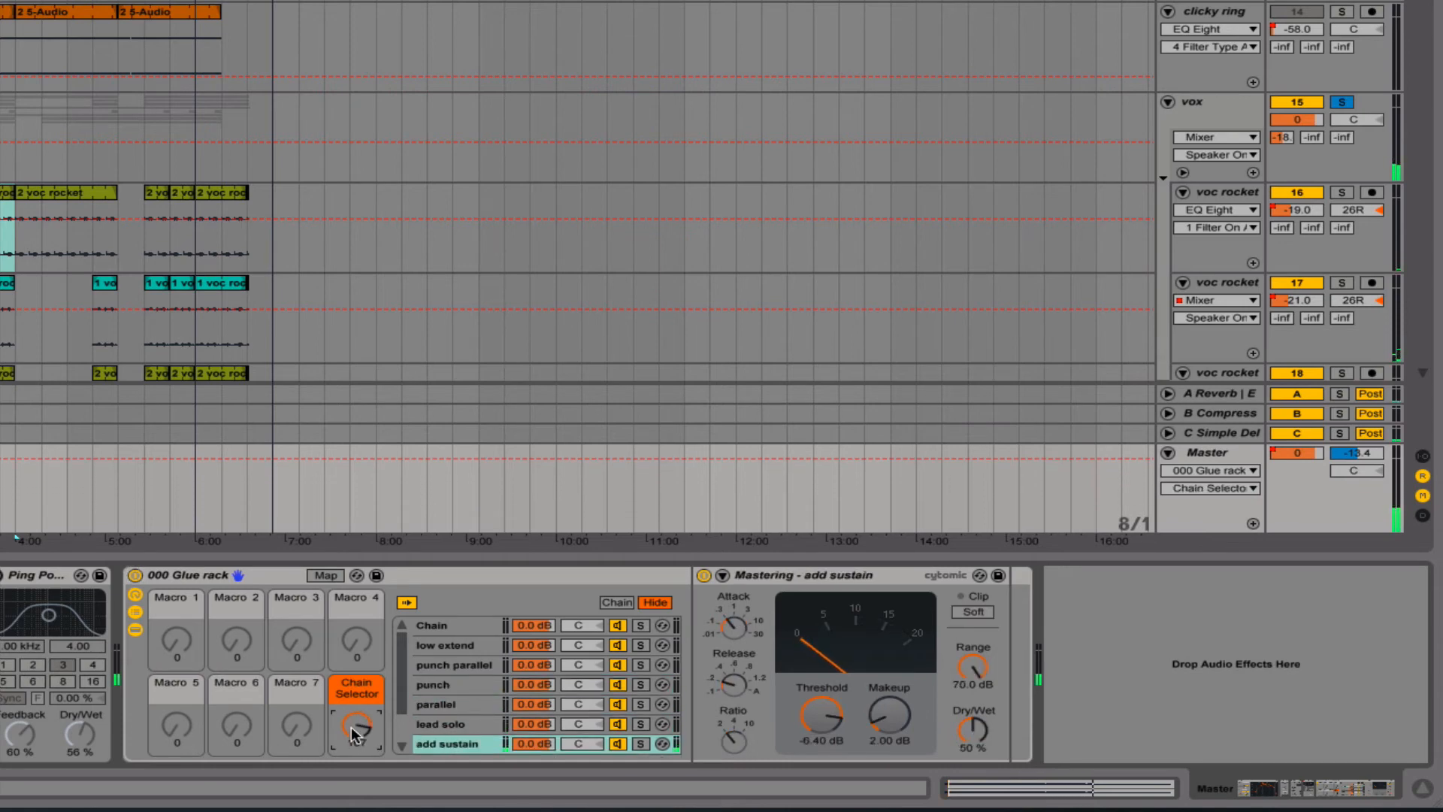
left_click_drag(350, 726, 350, 714)
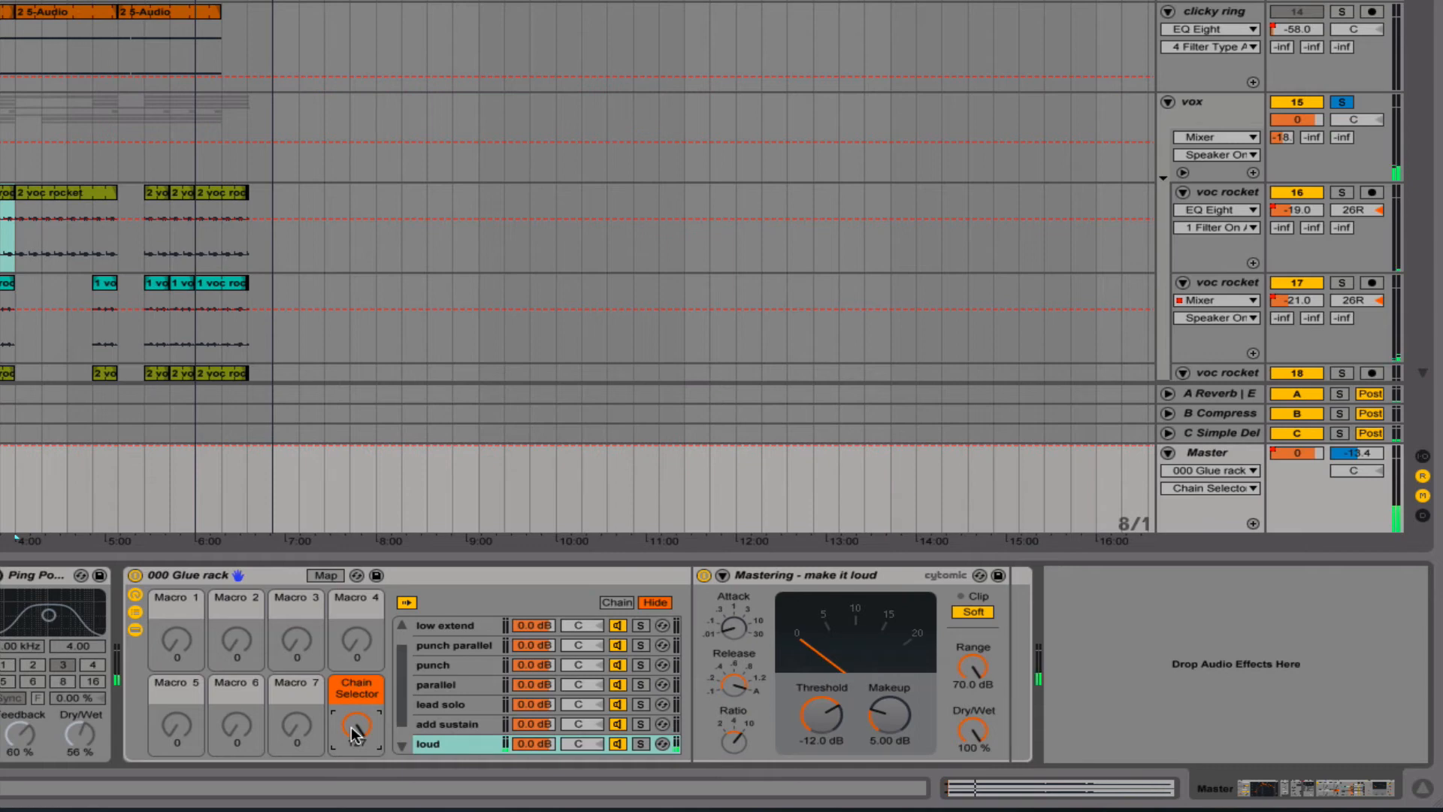
left_click_drag(353, 734, 353, 796)
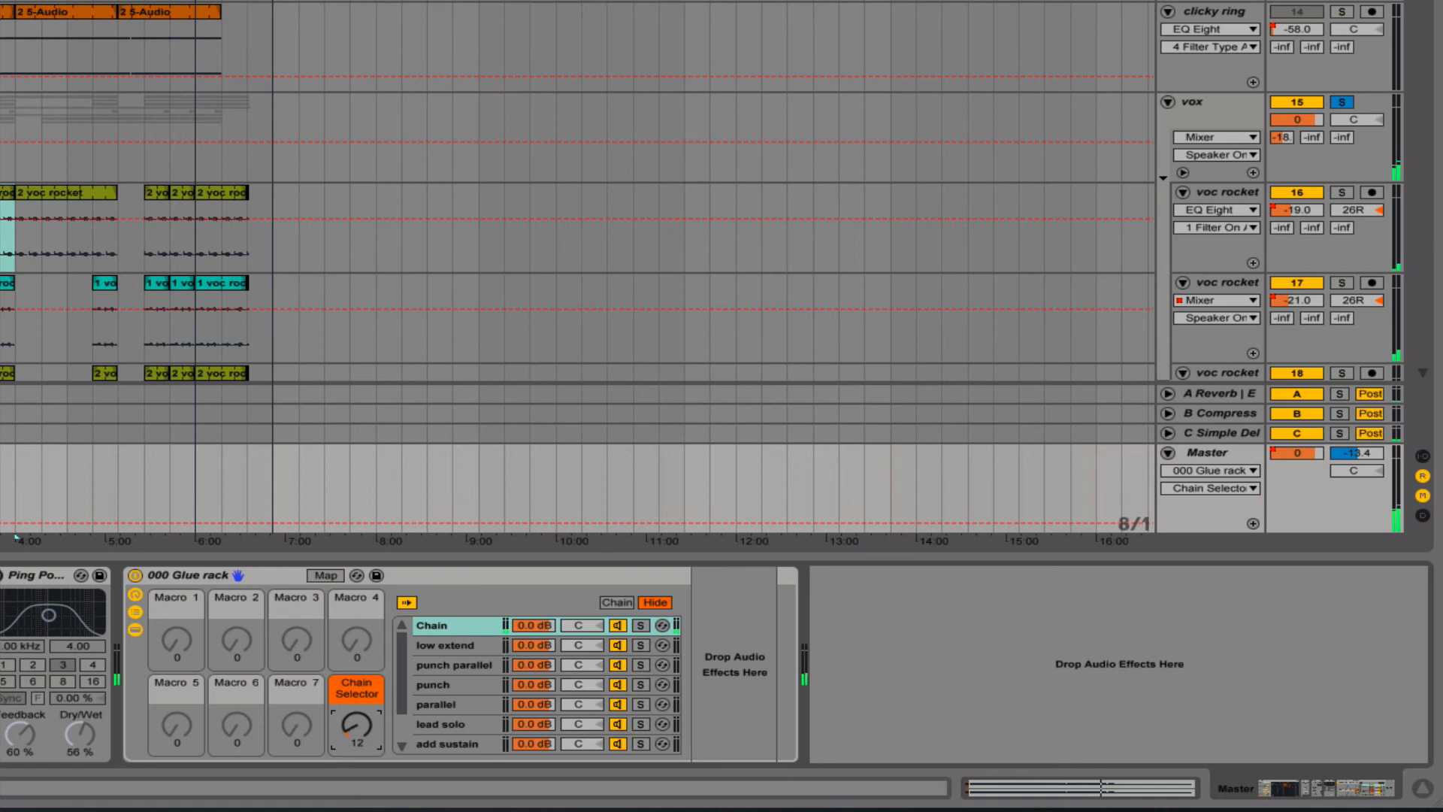
left_click_drag(351, 726, 351, 714)
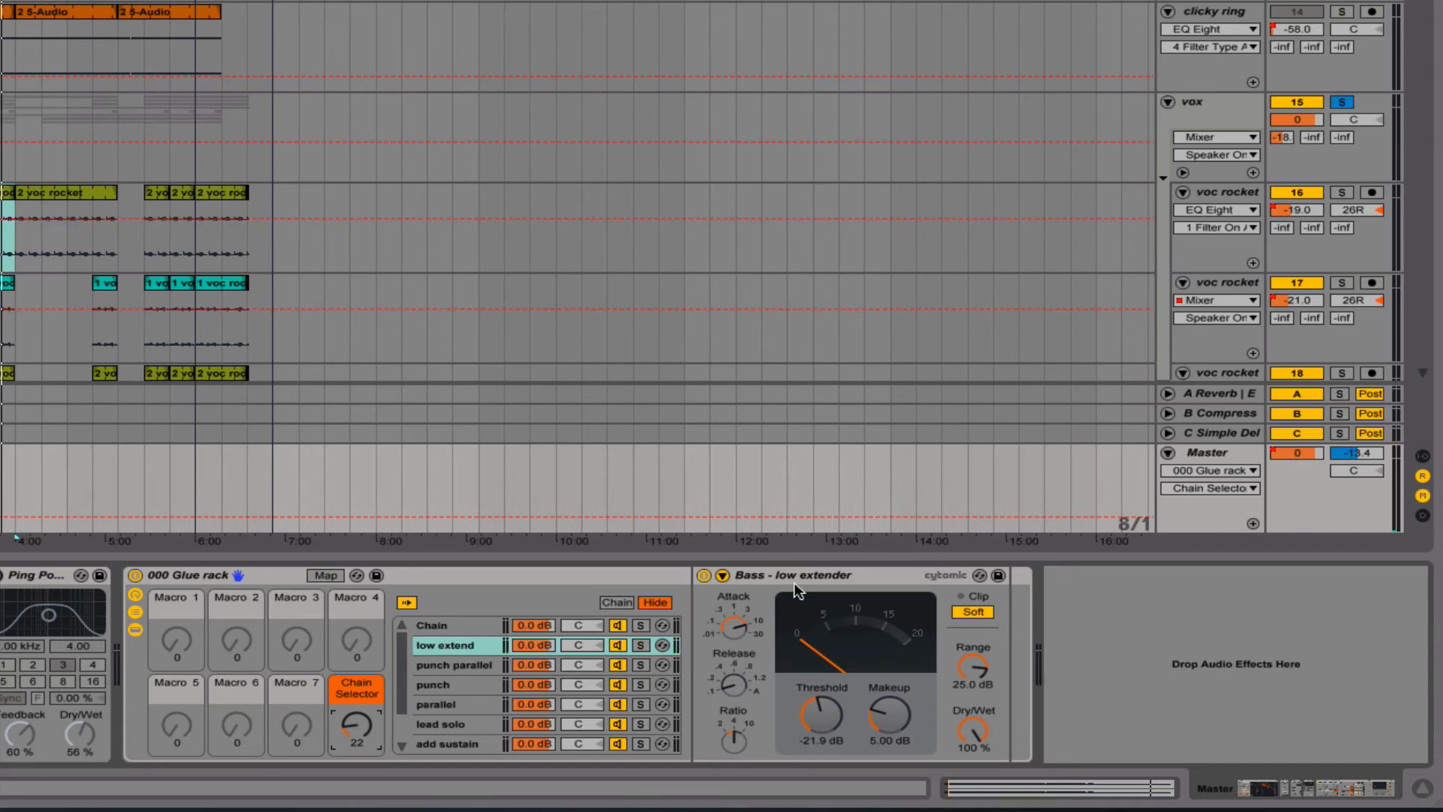
left_click(821, 576)
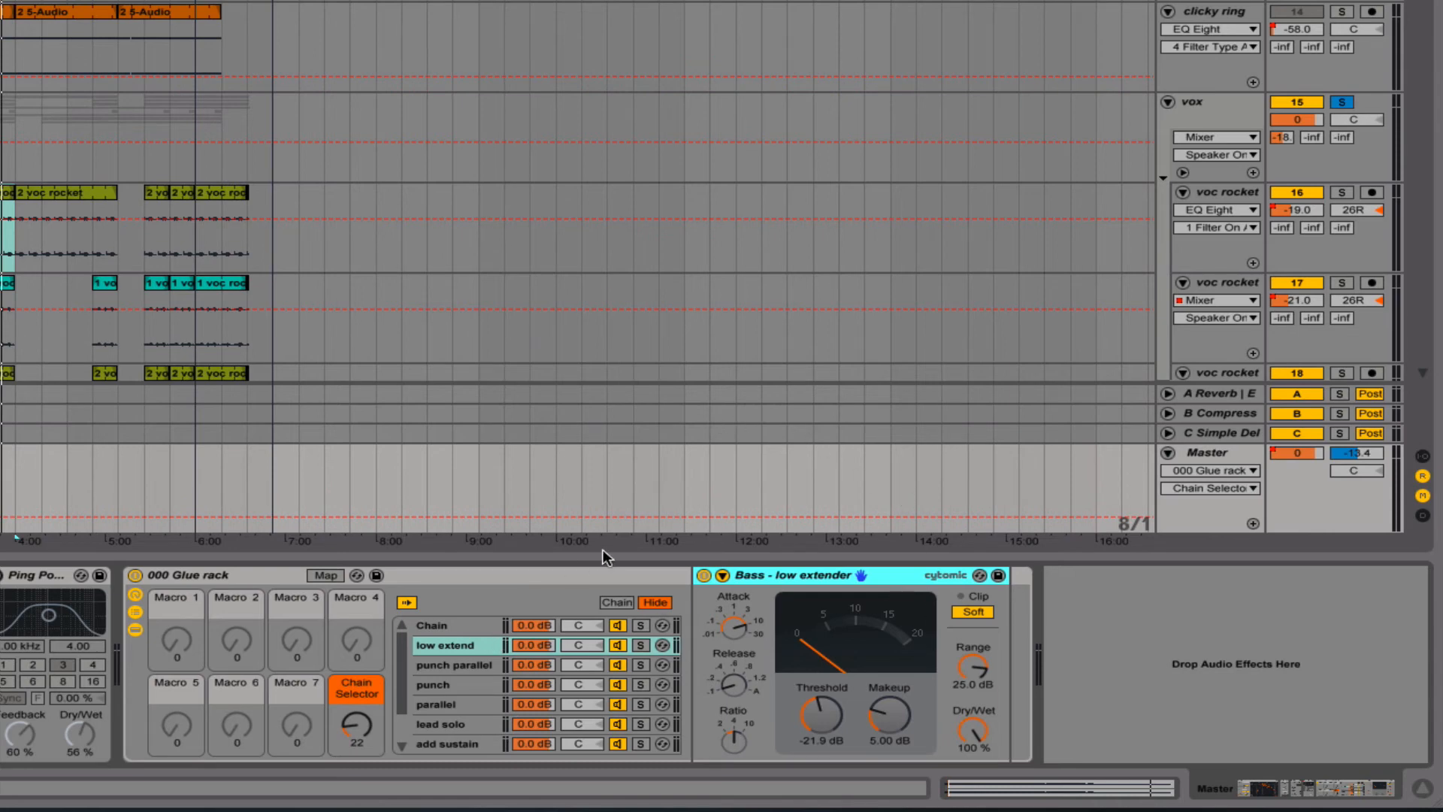
Raise the Chain Selector past punch to 72 for the parallel chain and compare it with the rack bypassed
left_click_drag(350, 719, 350, 692)
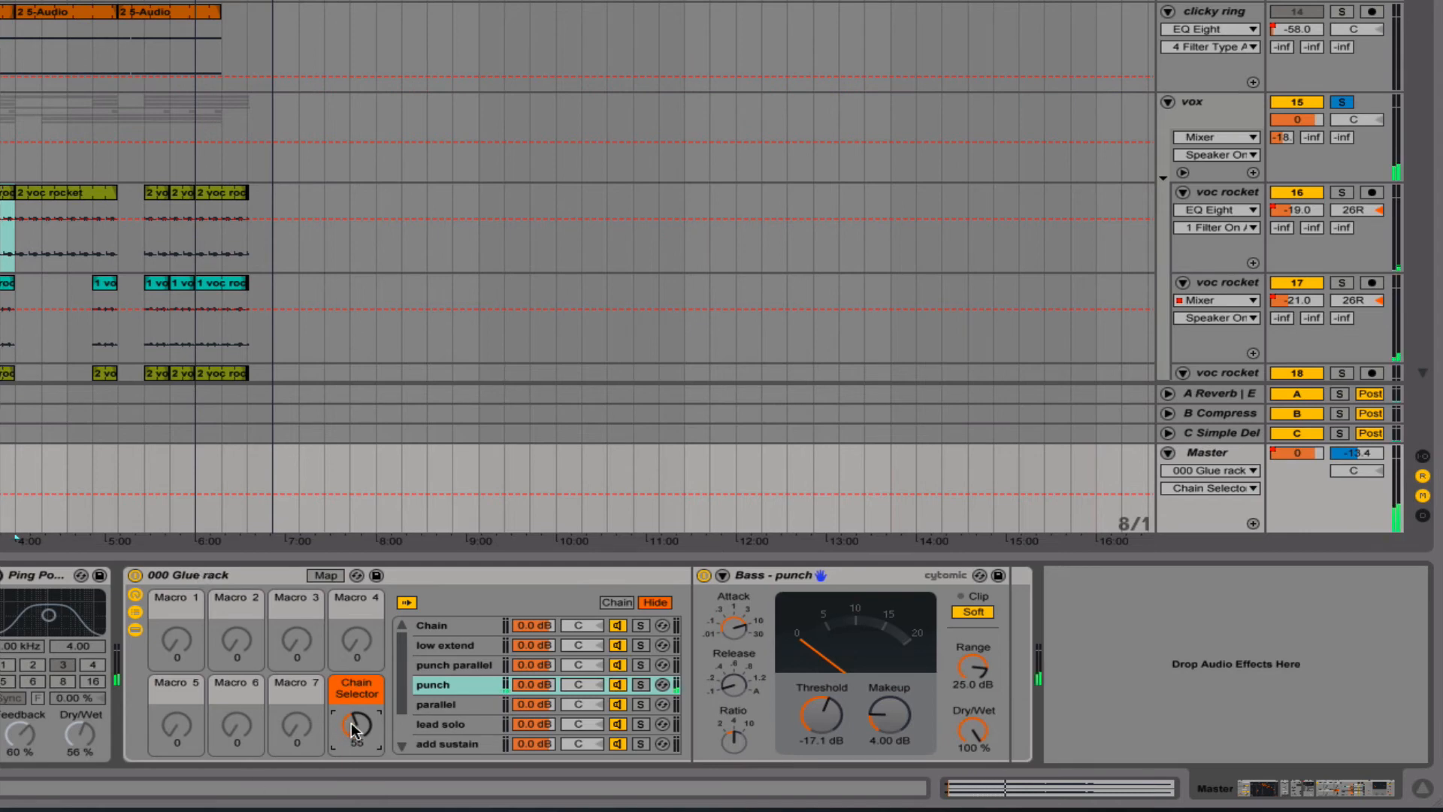
left_click_drag(350, 723, 351, 699)
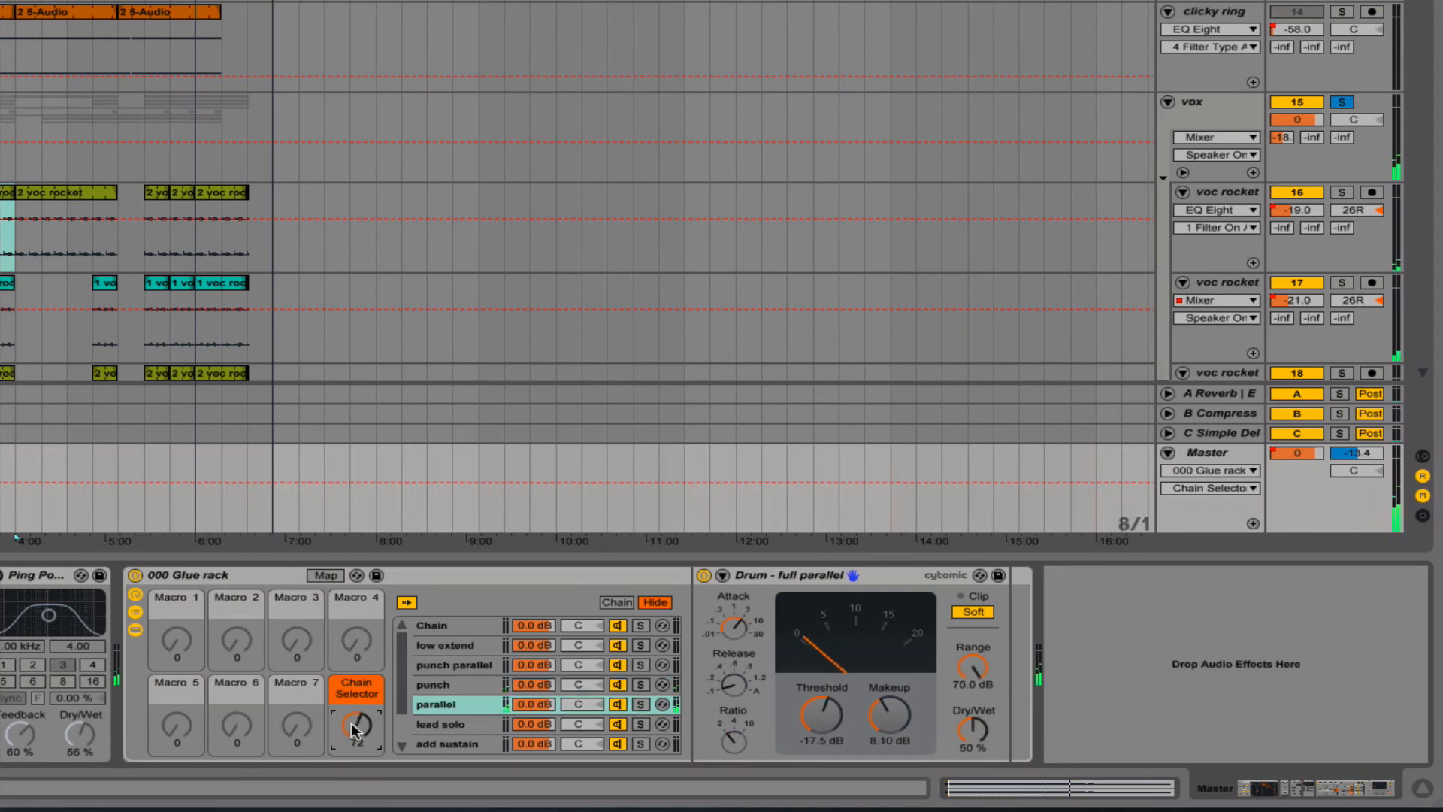
left_click(136, 574)
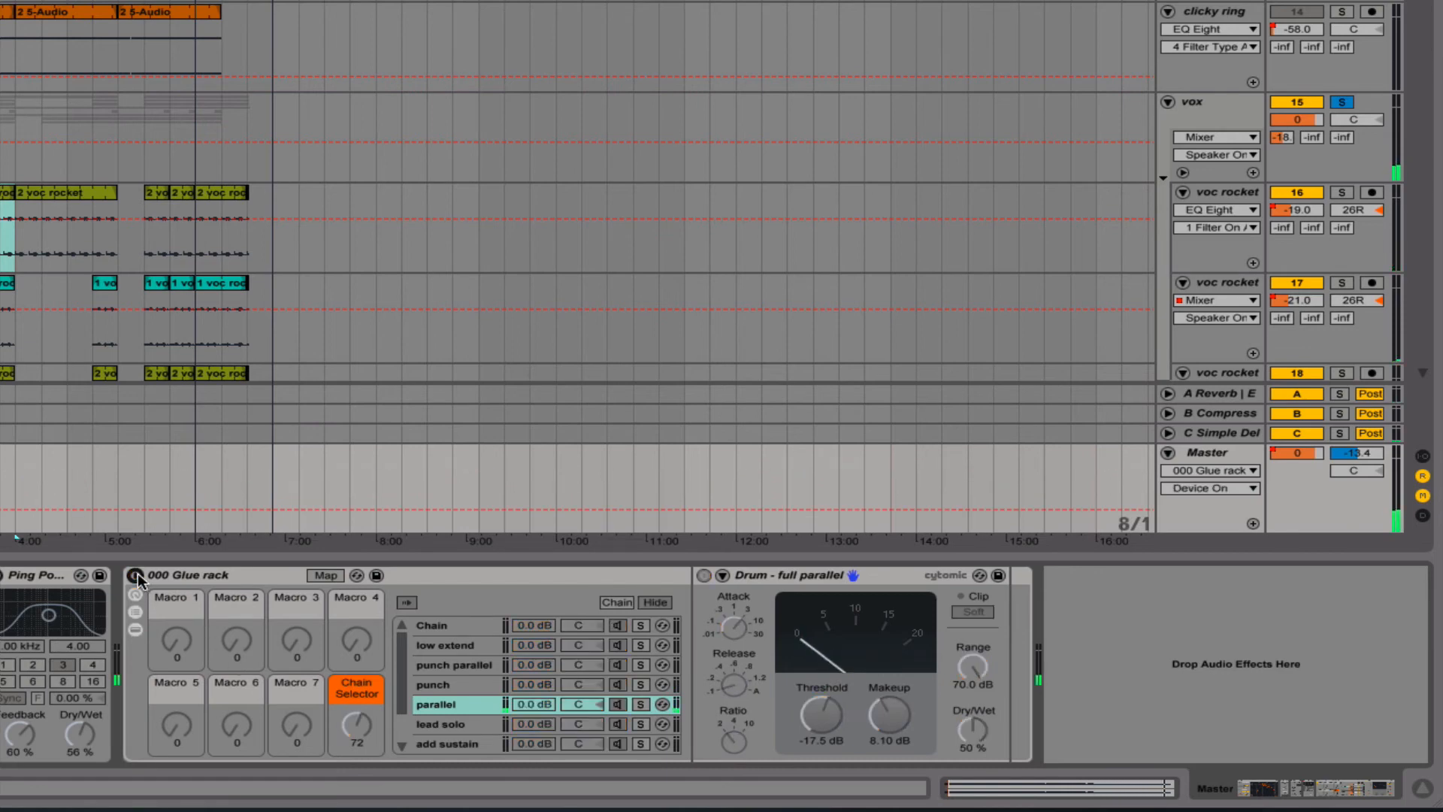
left_click(136, 575)
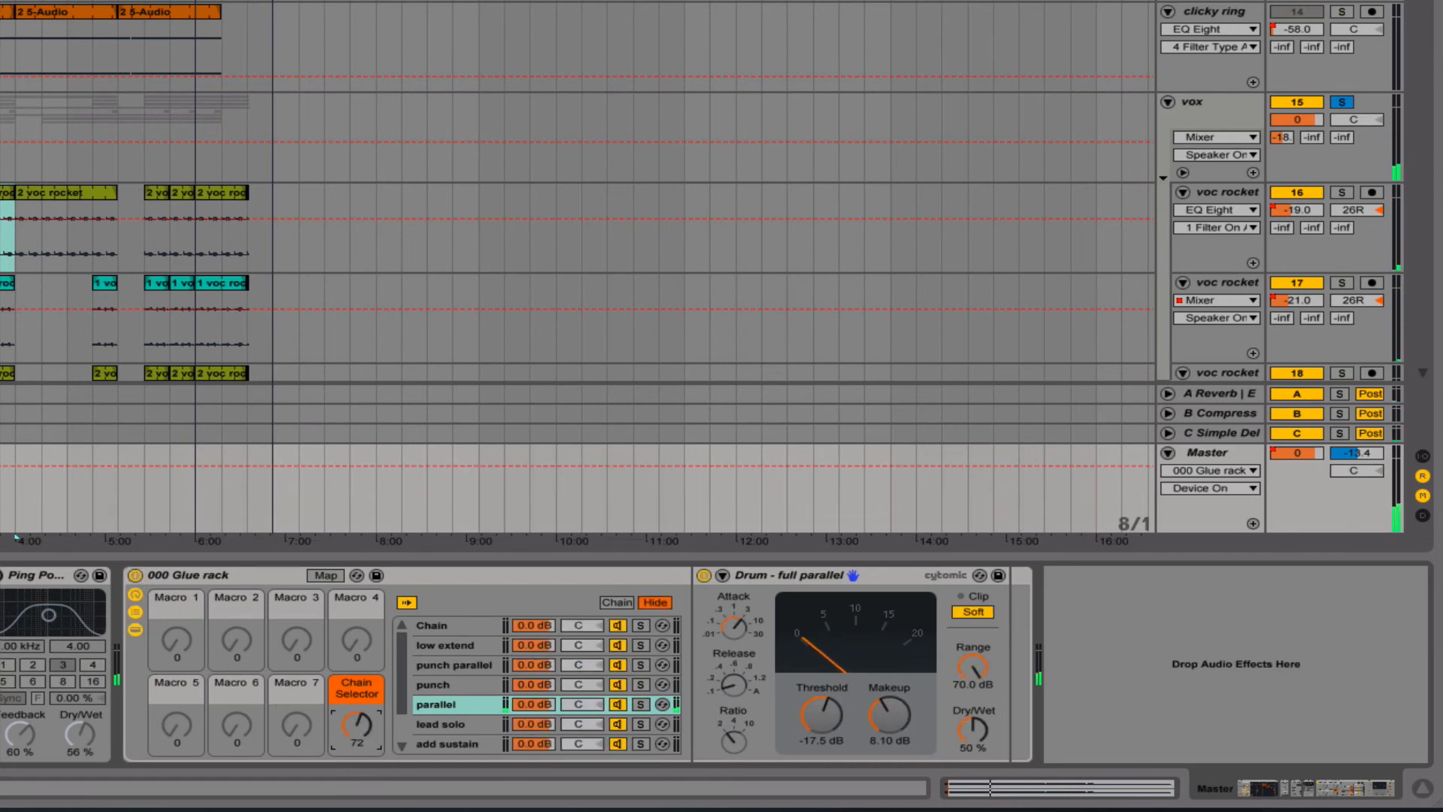
Lower the Chain Selector to 48 for the punch chain and compare it with the rack bypassed on the vocals
left_click_drag(341, 714, 341, 733)
left_click(135, 575)
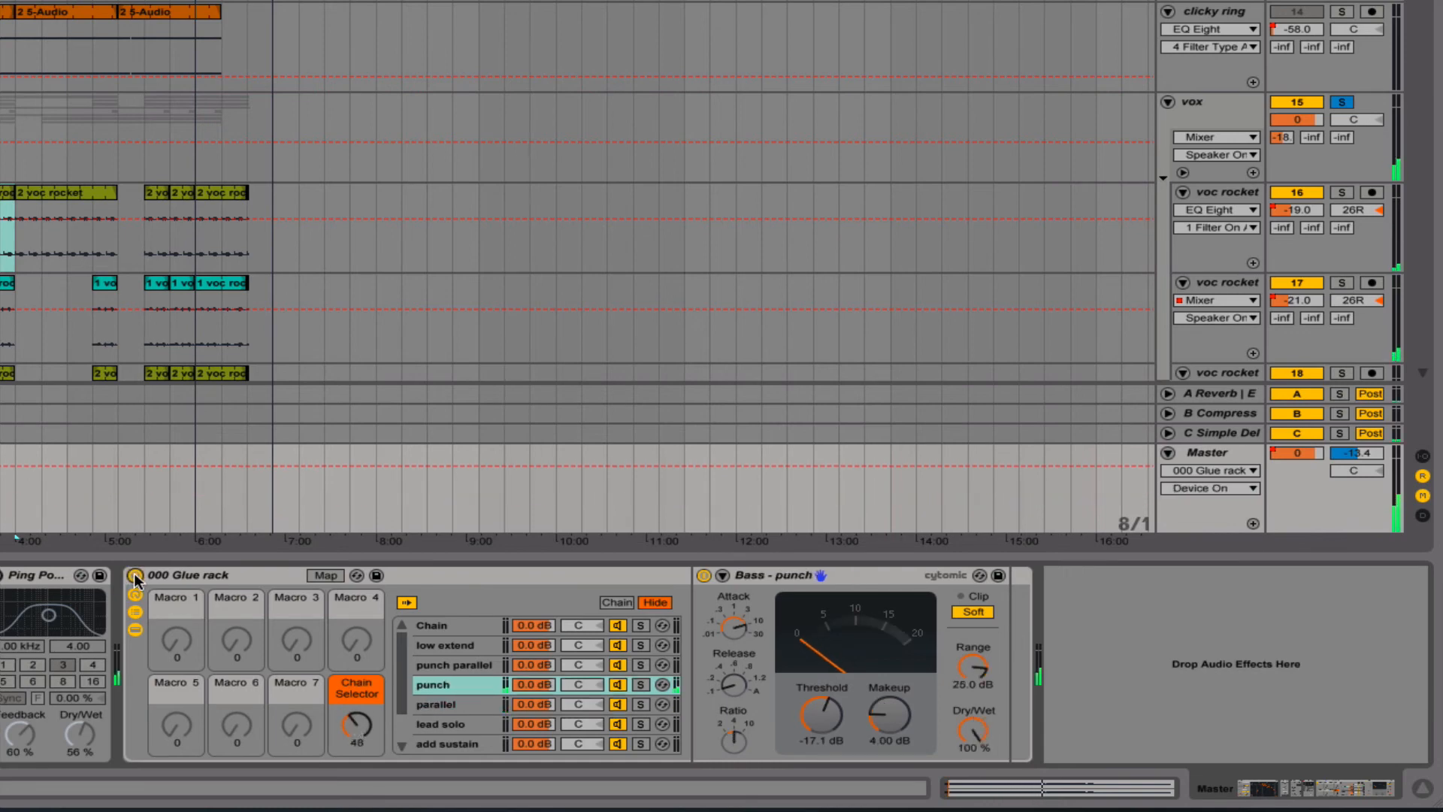
left_click(136, 575)
Solo the 27 Audio track for playback of its Biosphere clip and bring up the Master track's device chain
scroll(1231, 303, "down", 5)
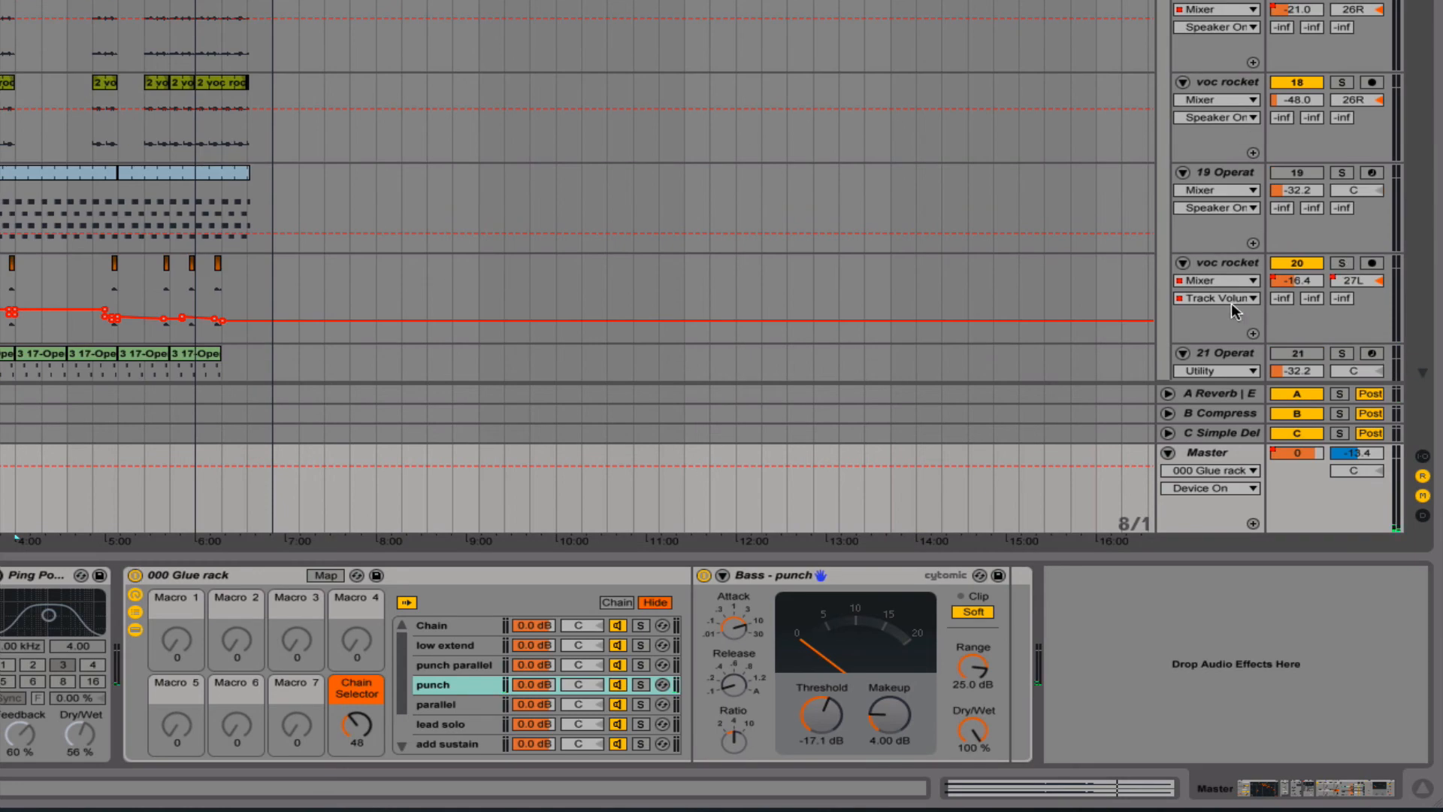
scroll(1227, 304, "down", 3)
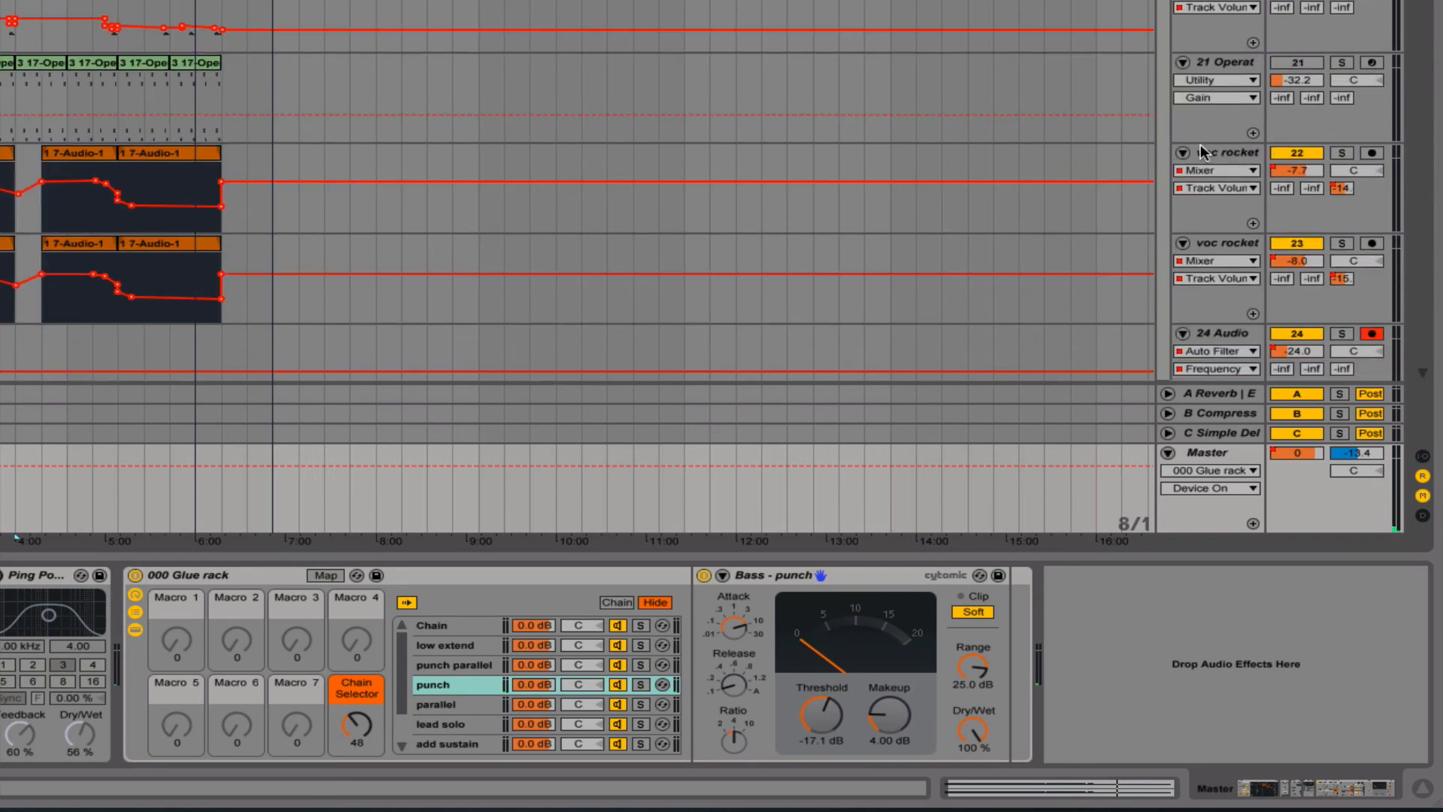
scroll(1264, 120, "down", 4)
left_click(1210, 453)
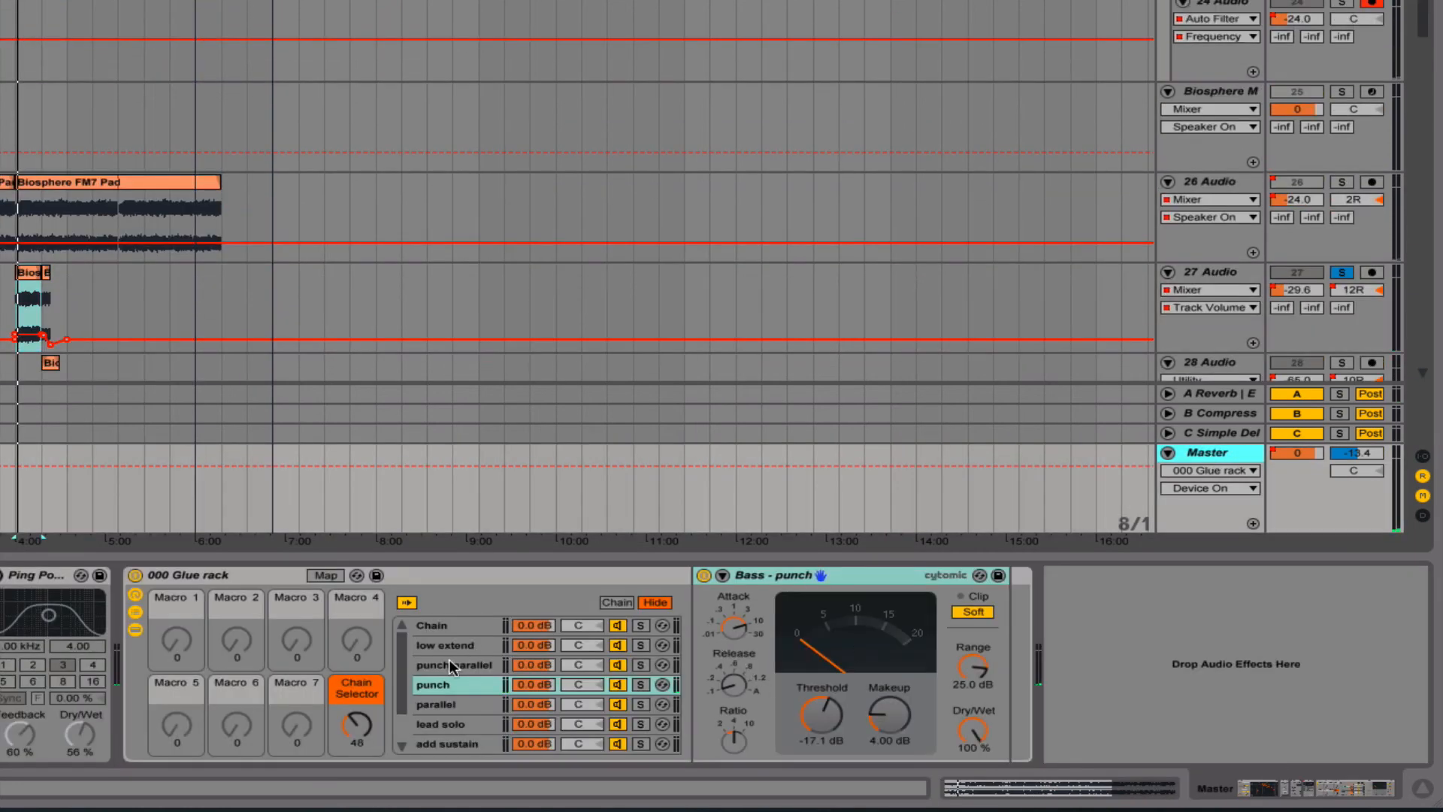
Reset the Chain Selector to 0, raise it to 53 for punch, and compare the chain with the rack bypassed
left_click_drag(350, 723, 351, 729)
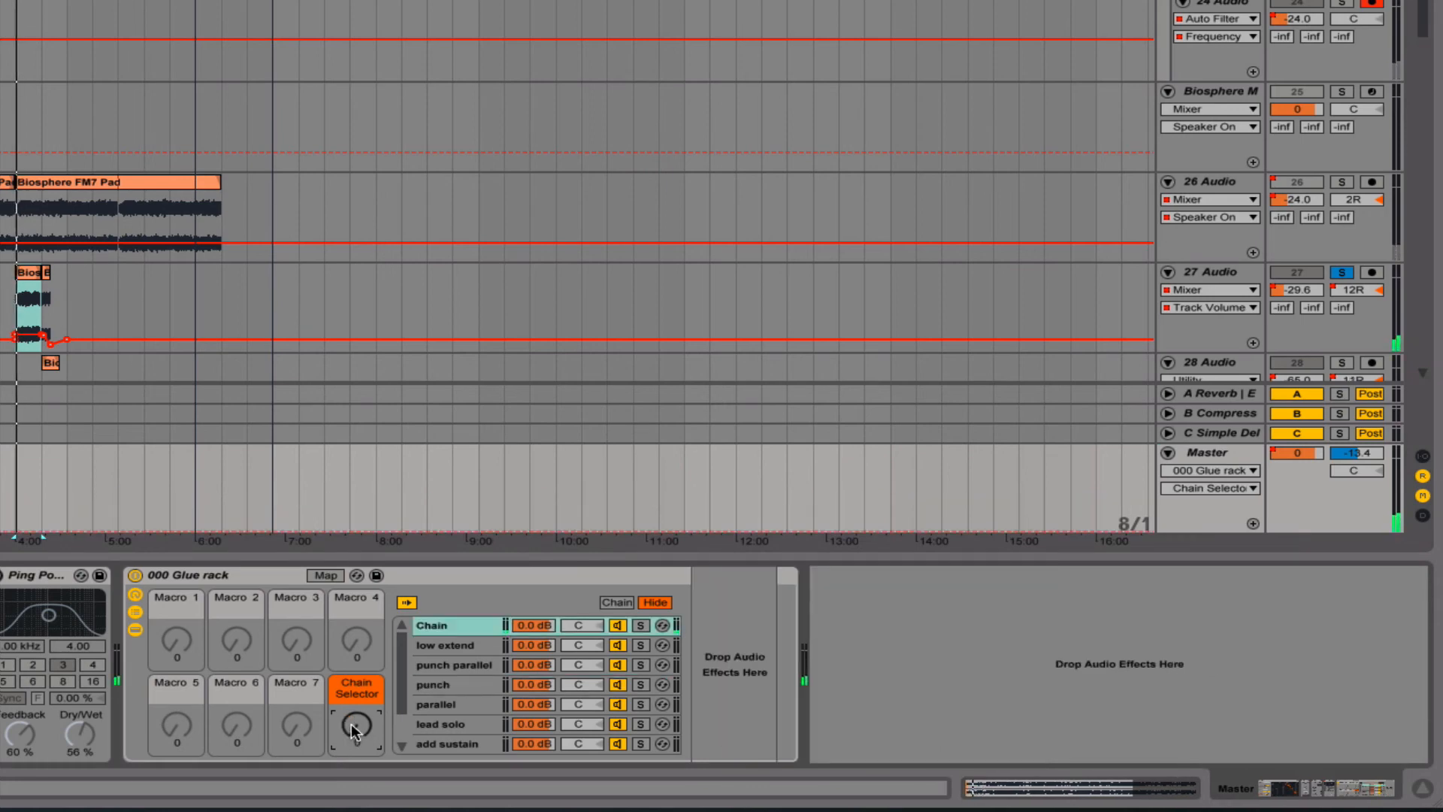
left_click_drag(351, 729, 352, 689)
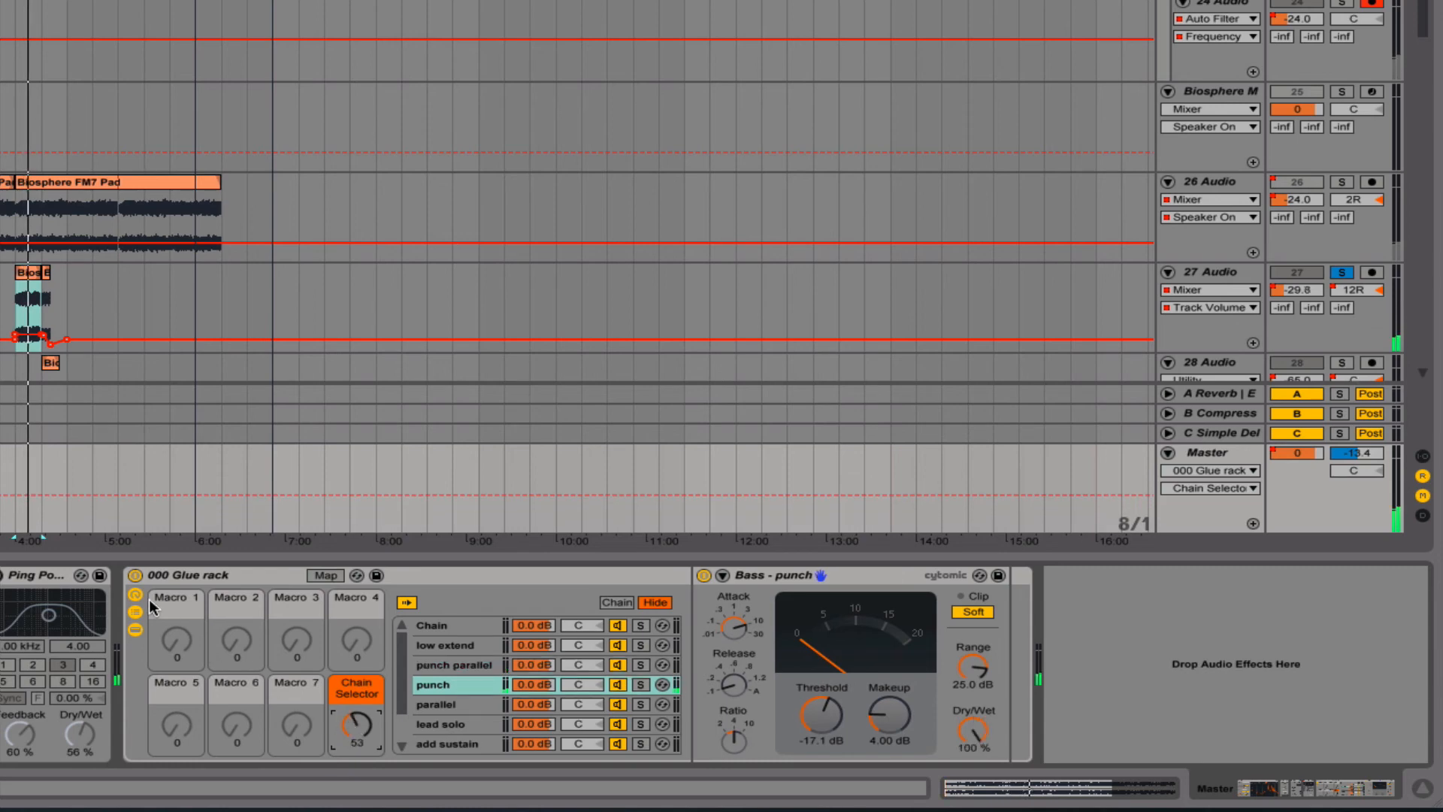
left_click(136, 575)
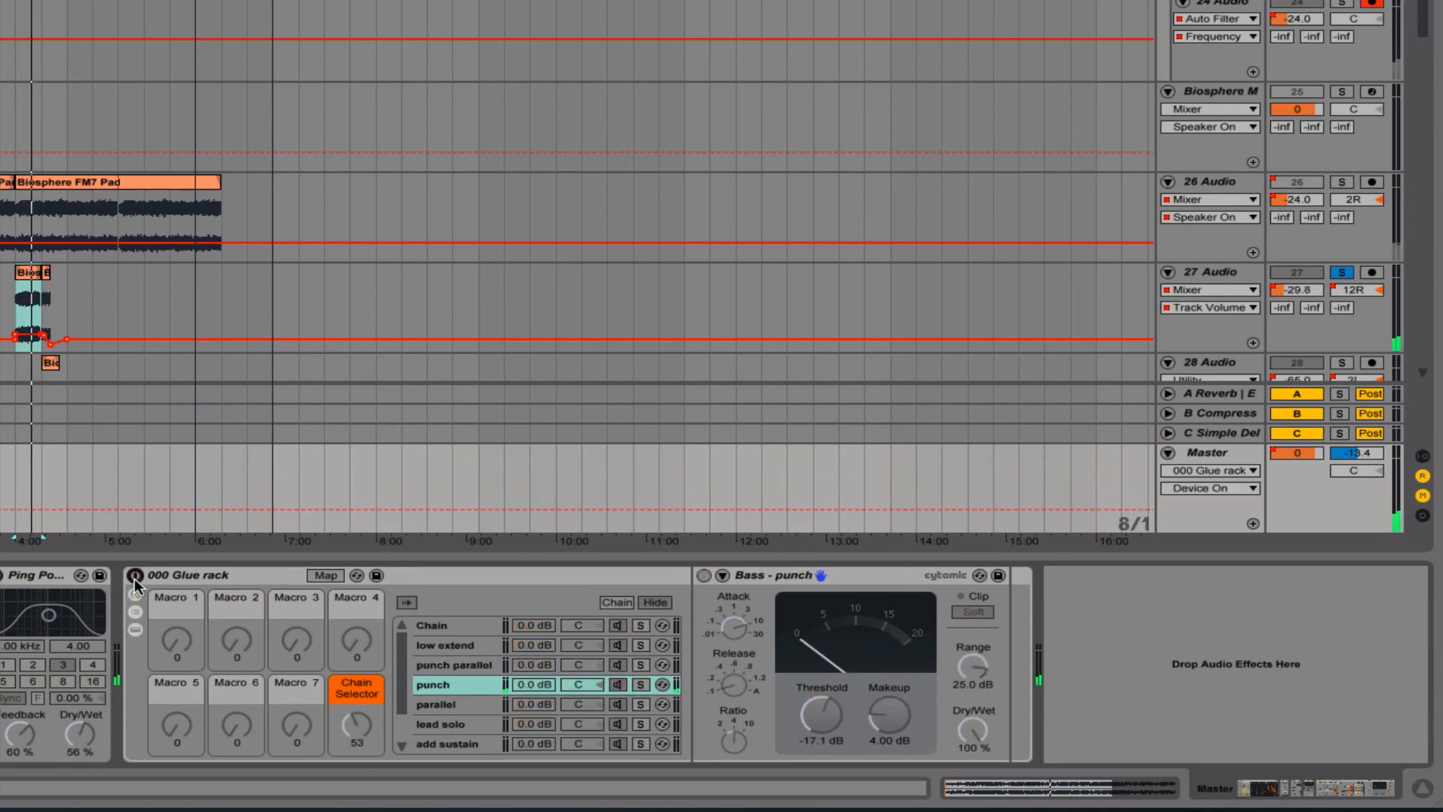
left_click(135, 577)
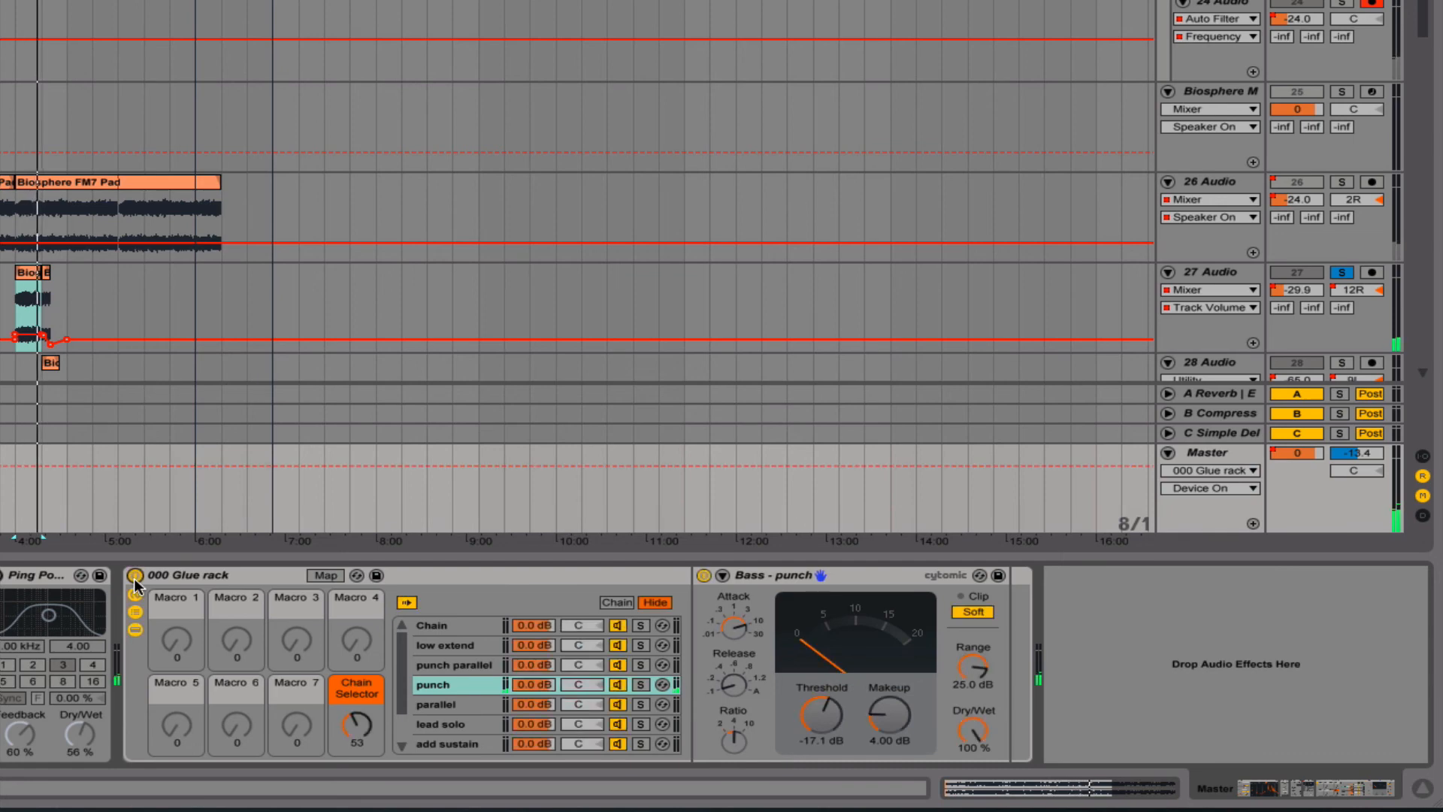
Raise the Chain Selector to 75 for the parallel chain and compare it with the rack bypassed on 27 Audio
left_click(357, 725)
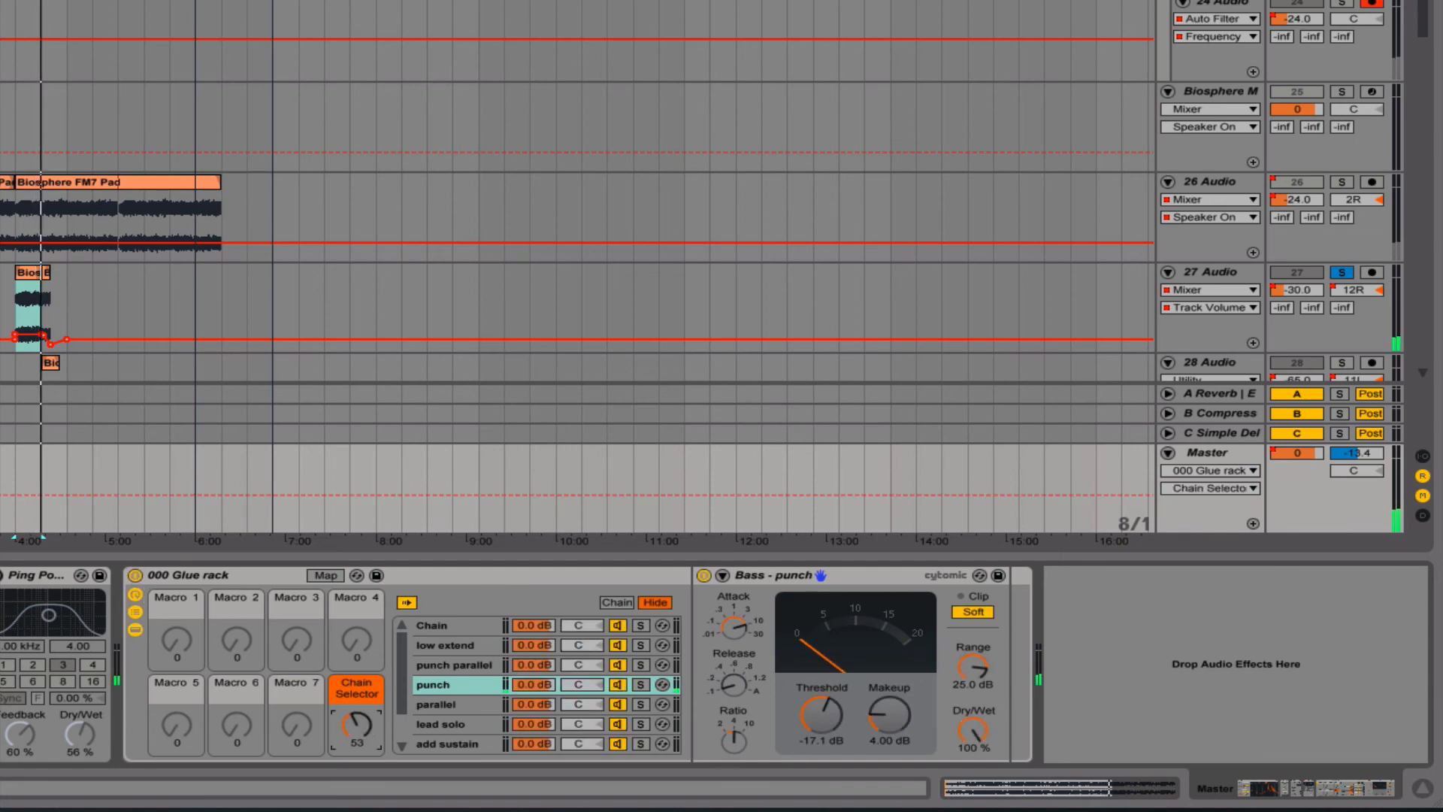
left_click_drag(357, 725, 357, 702)
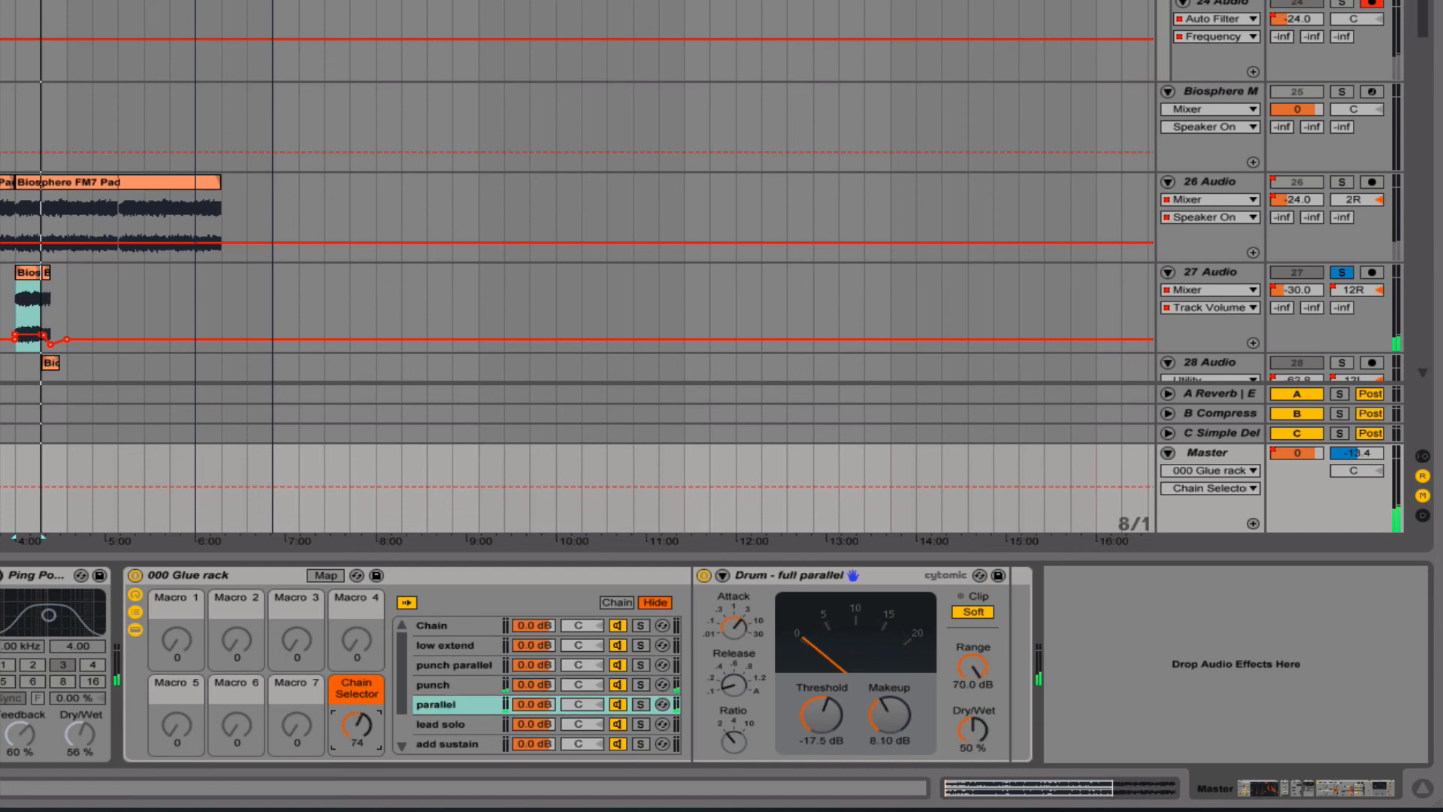
left_click(135, 575)
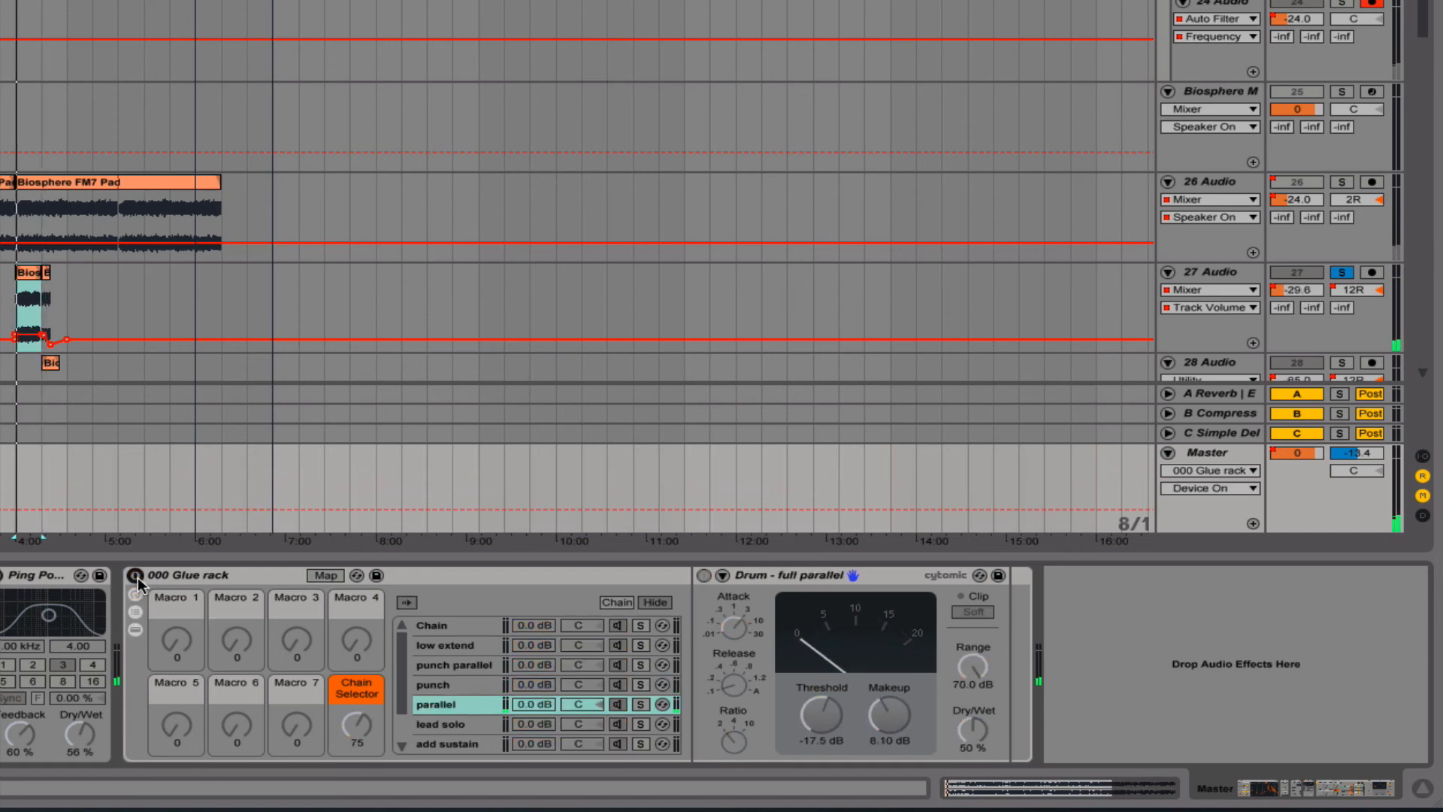
left_click(136, 576)
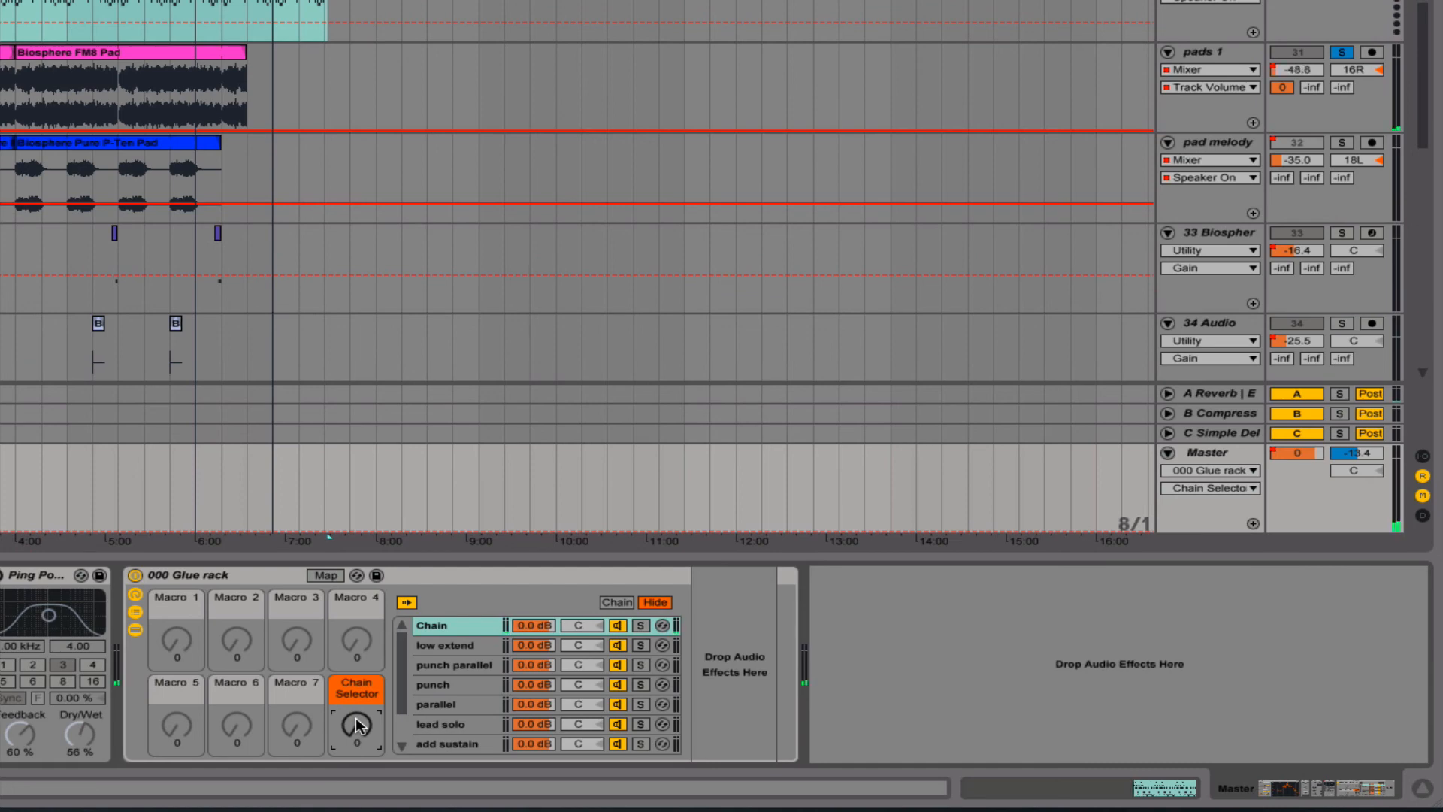
With pads 1 soloed, raise the Chain Selector to 88 to audition the lead solo chain
left_click_drag(357, 725, 359, 723)
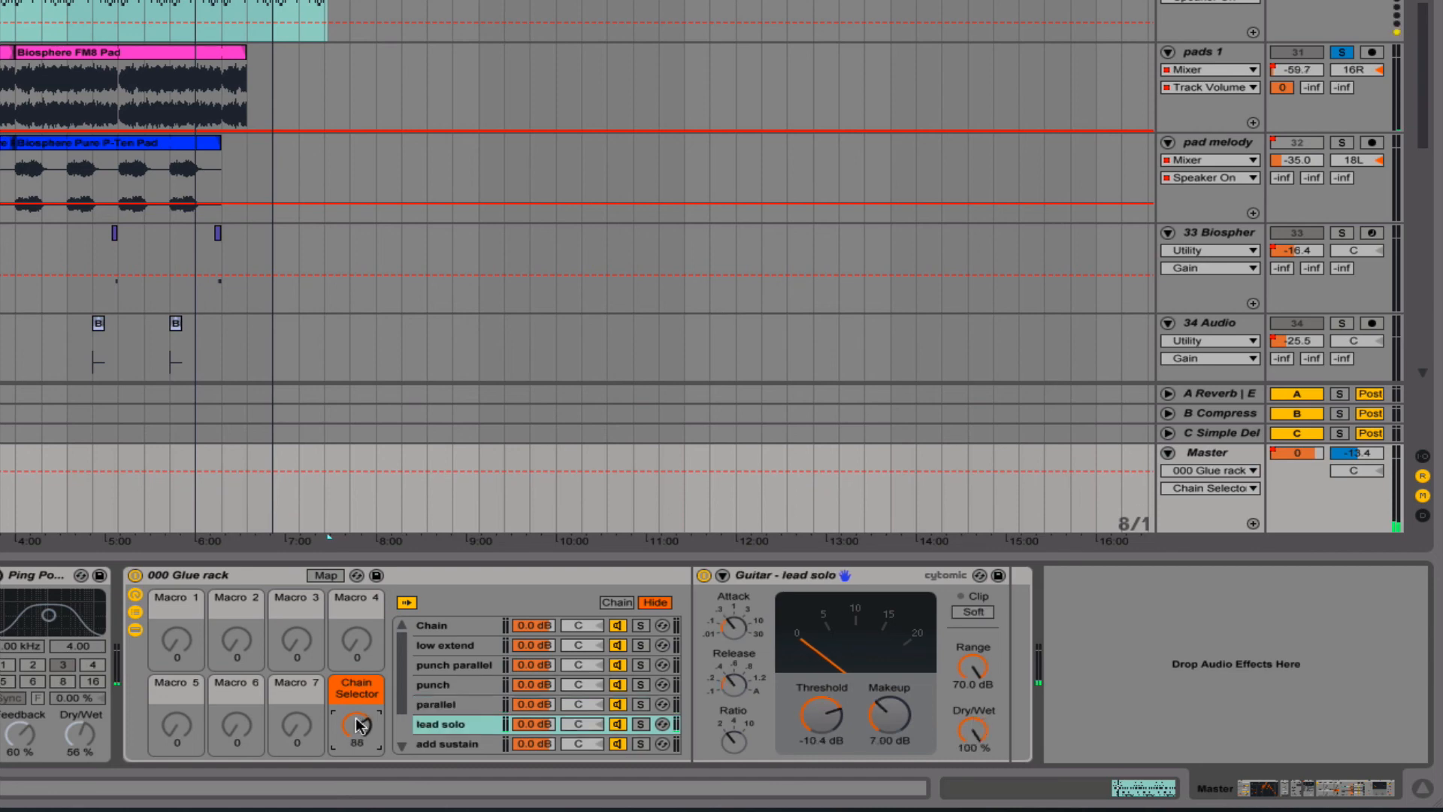